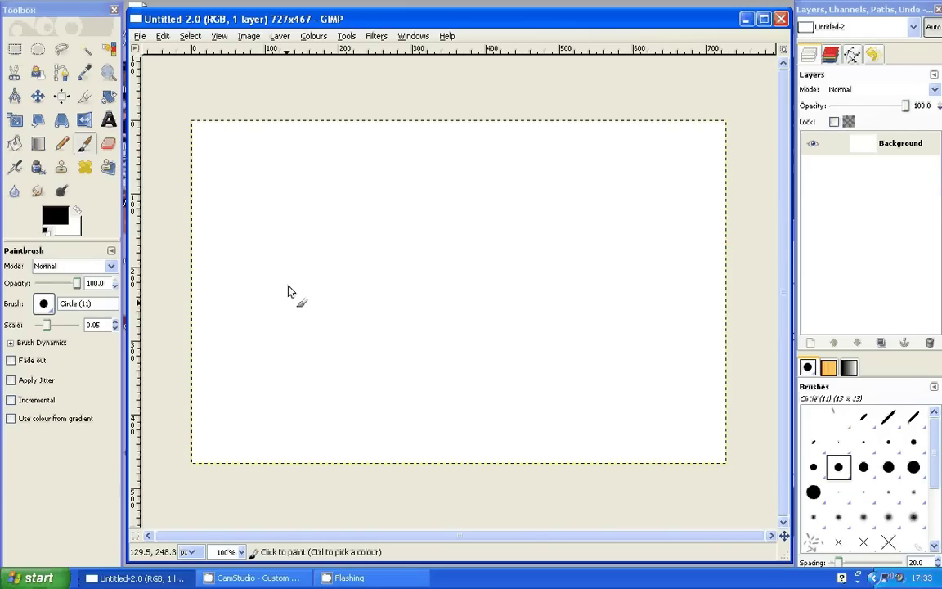
- Handwrite the note 'Welcome to my Wolf tutorial' on the canvas
left_click_drag(234, 191, 296, 208)
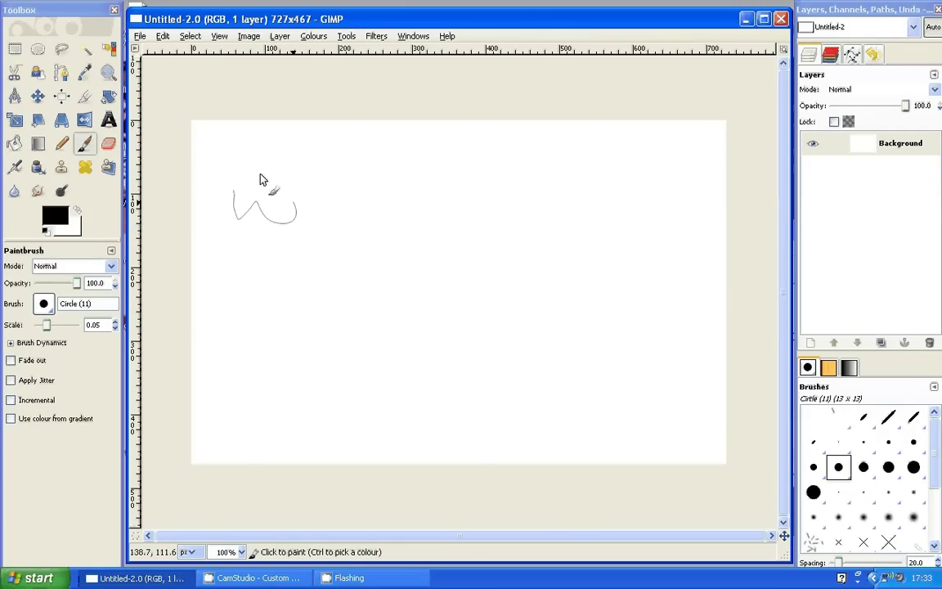
left_click_drag(260, 179, 272, 211)
left_click_drag(296, 211, 318, 219)
mouse_move(330, 189)
left_mouse_down()
mouse_move(354, 218)
mouse_move(458, 220)
left_mouse_up()
left_click_drag(497, 196, 521, 217)
mouse_move(540, 206)
left_mouse_down()
mouse_move(531, 214)
mouse_move(605, 273)
left_mouse_up()
left_click_drag(304, 280, 349, 283)
left_click_drag(378, 299, 384, 304)
left_click_drag(400, 285, 407, 314)
left_click_drag(439, 282, 424, 321)
left_click_drag(422, 308, 450, 308)
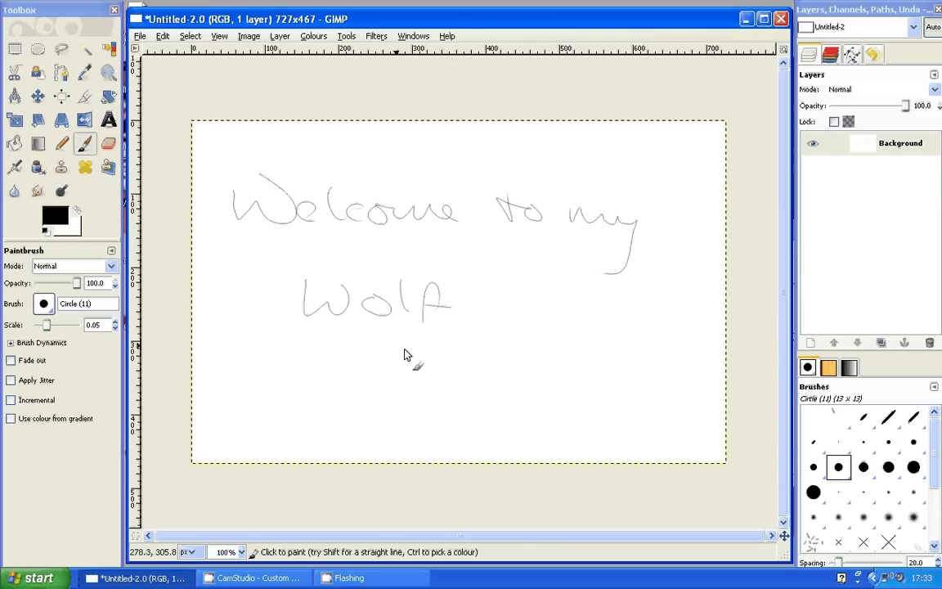
left_click_drag(404, 354, 408, 372)
mouse_move(409, 369)
left_mouse_down()
mouse_move(489, 365)
mouse_move(558, 336)
mouse_move(607, 348)
left_mouse_up()
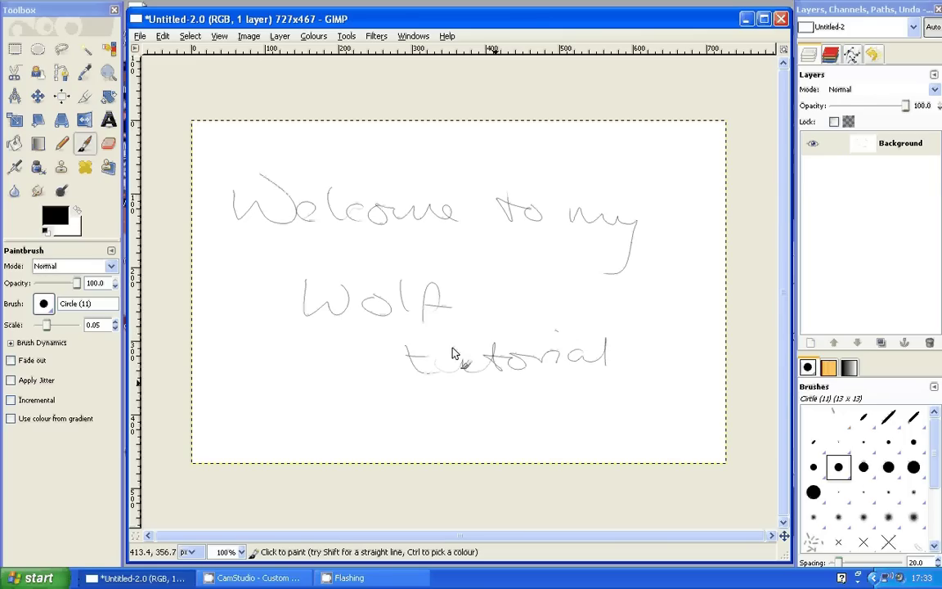
- Erase the welcome note using an enlarged eraser
left_click(108, 145)
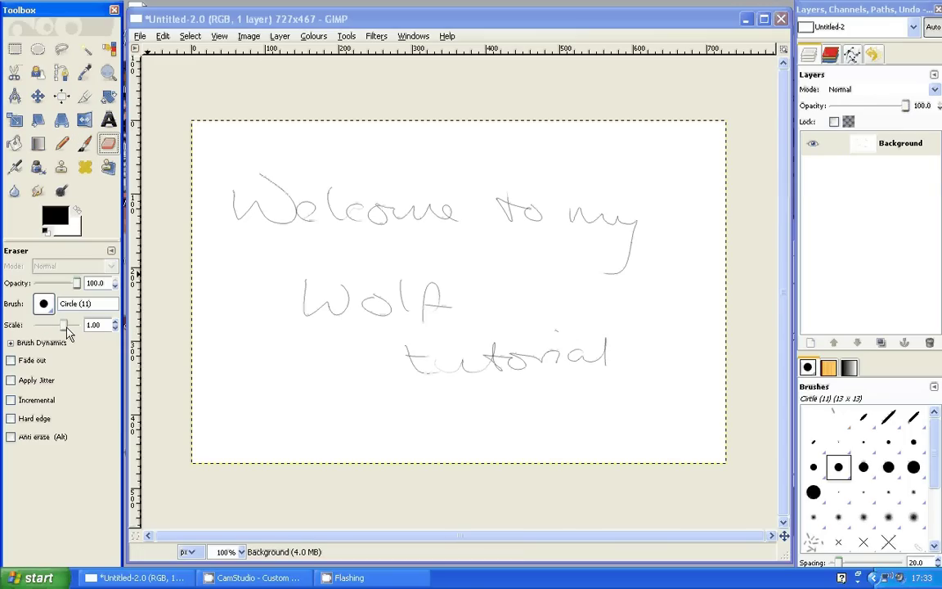
left_click_drag(67, 326, 80, 326)
left_click(244, 206)
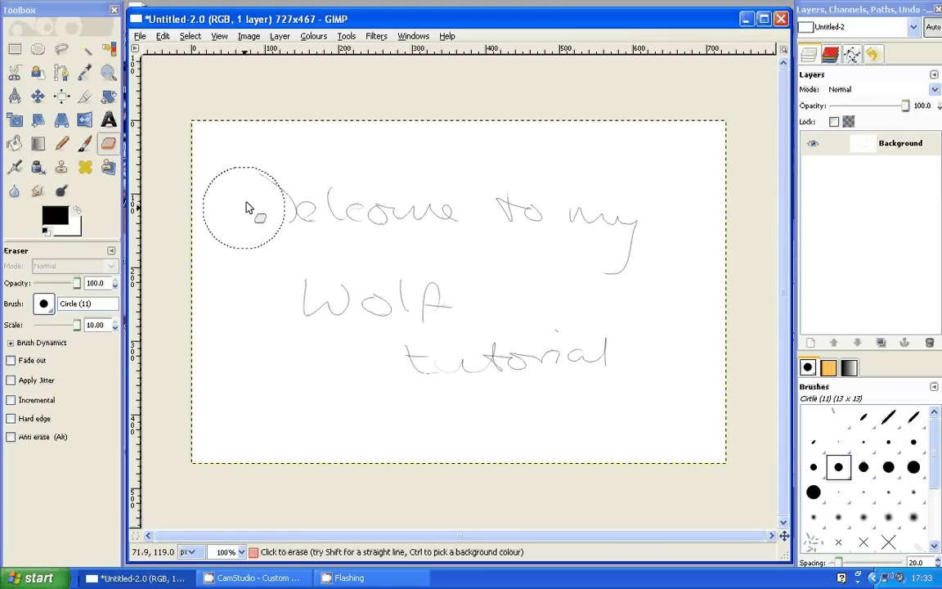
mouse_move(246, 207)
left_mouse_down()
mouse_move(457, 337)
mouse_move(605, 355)
left_mouse_up()
left_click(85, 145)
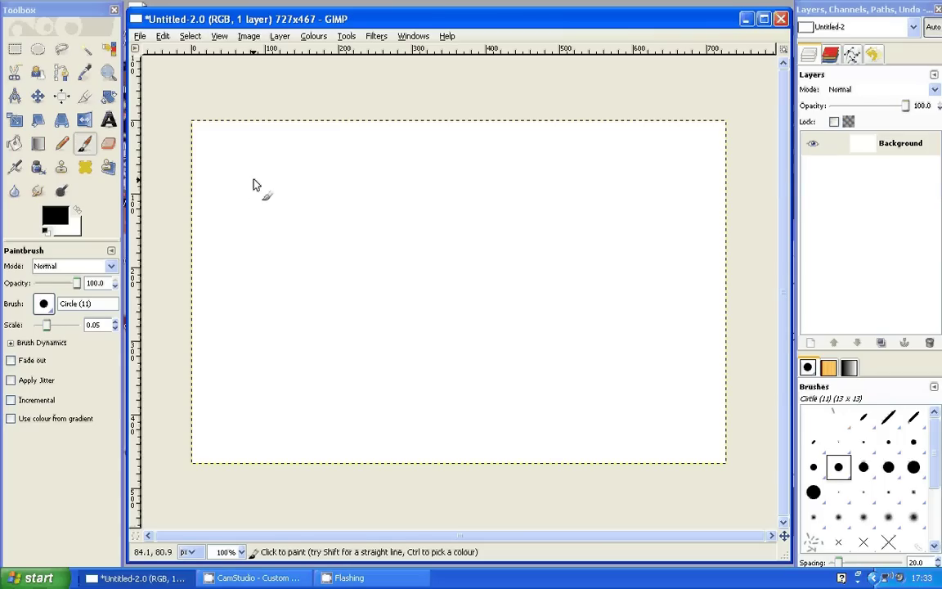
- Handwrite the note 'Make a layer called guidelines' on the canvas
mouse_move(250, 196)
left_mouse_down()
mouse_move(280, 165)
mouse_move(303, 193)
mouse_move(363, 184)
left_mouse_up()
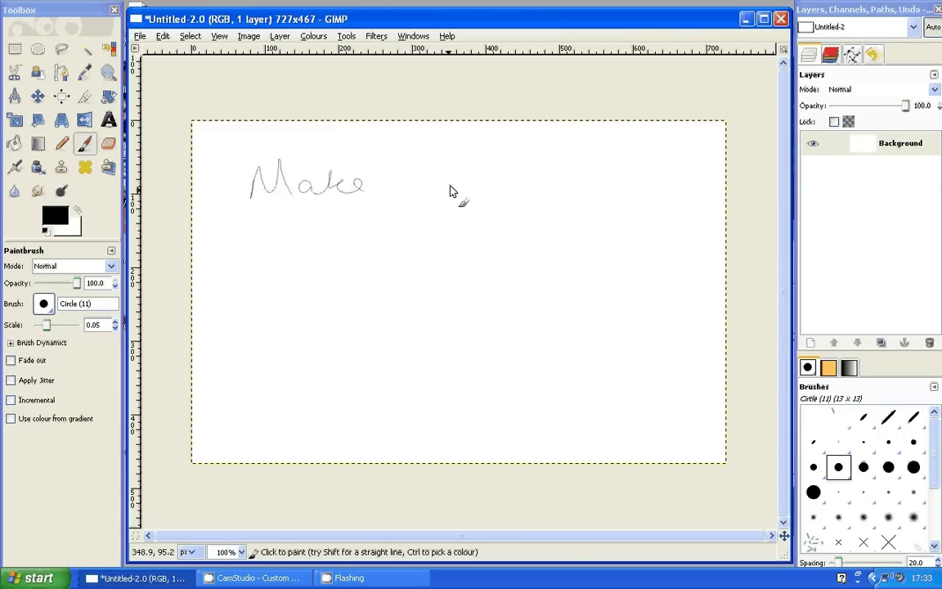
left_click_drag(451, 184, 455, 196)
mouse_move(493, 166)
left_mouse_down()
mouse_move(538, 195)
mouse_move(621, 187)
left_mouse_up()
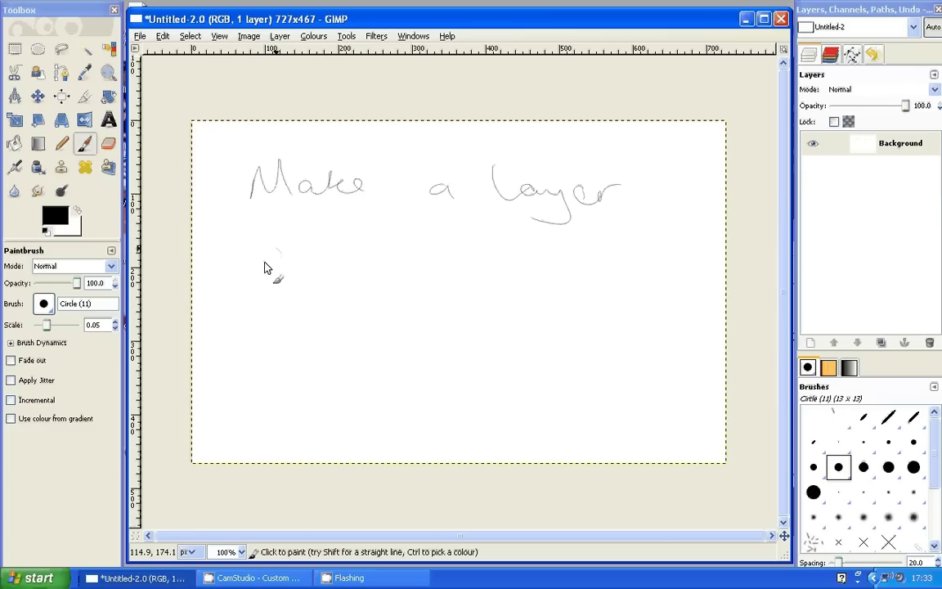
mouse_move(278, 251)
left_mouse_down()
mouse_move(485, 280)
mouse_move(551, 279)
mouse_move(588, 254)
mouse_move(600, 273)
mouse_move(626, 264)
mouse_move(629, 277)
left_mouse_up()
left_click(595, 233)
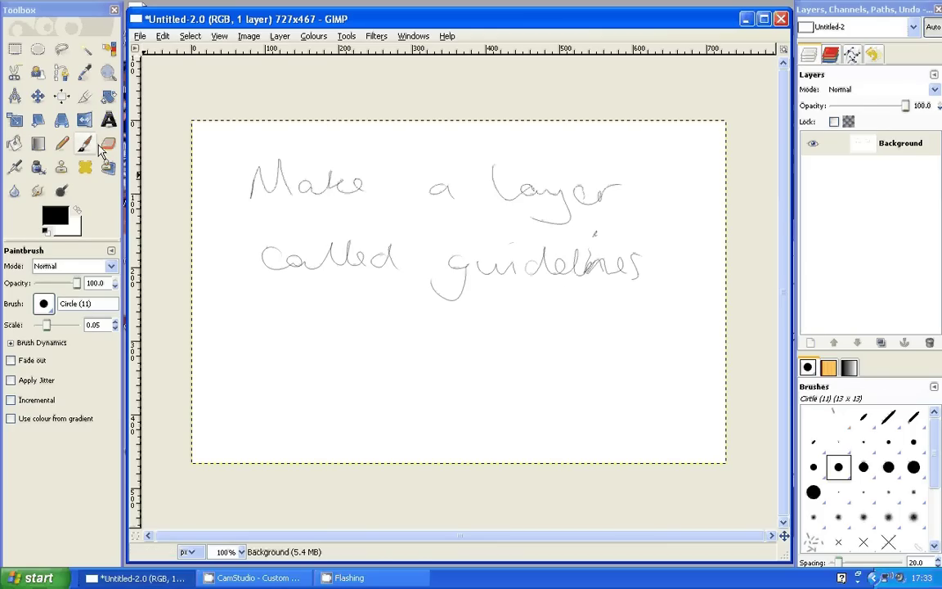
- Clear the handwritten note from the canvas with Delete
left_click(108, 143)
left_click_drag(211, 186, 242, 189)
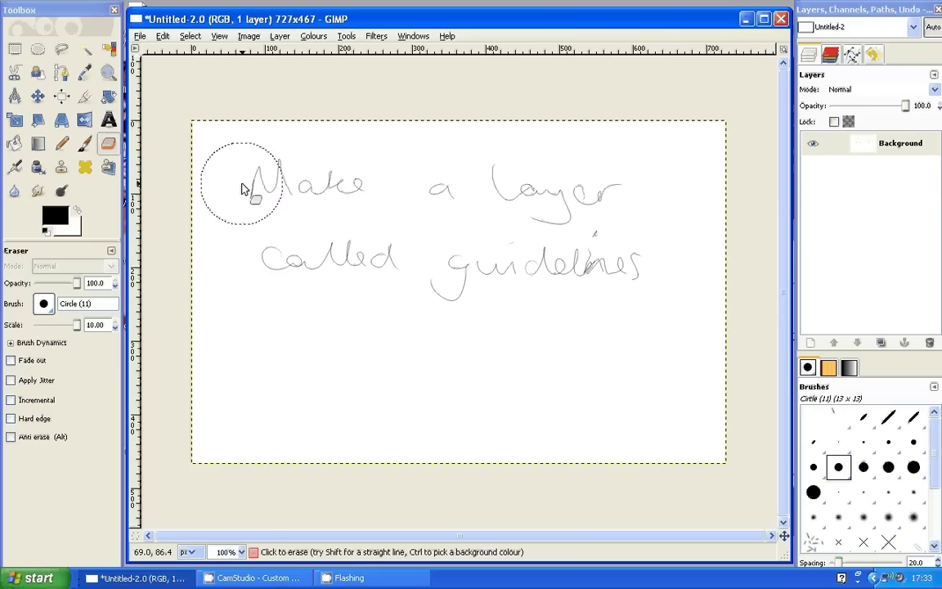
key("Delete")
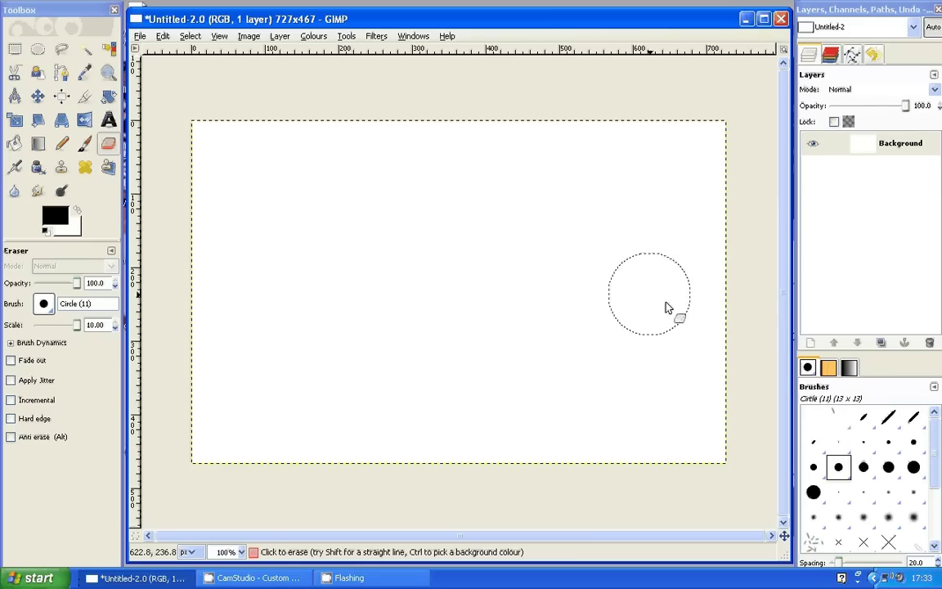
- Create a new transparent layer named 'Guidelines' above Background
left_click(812, 343)
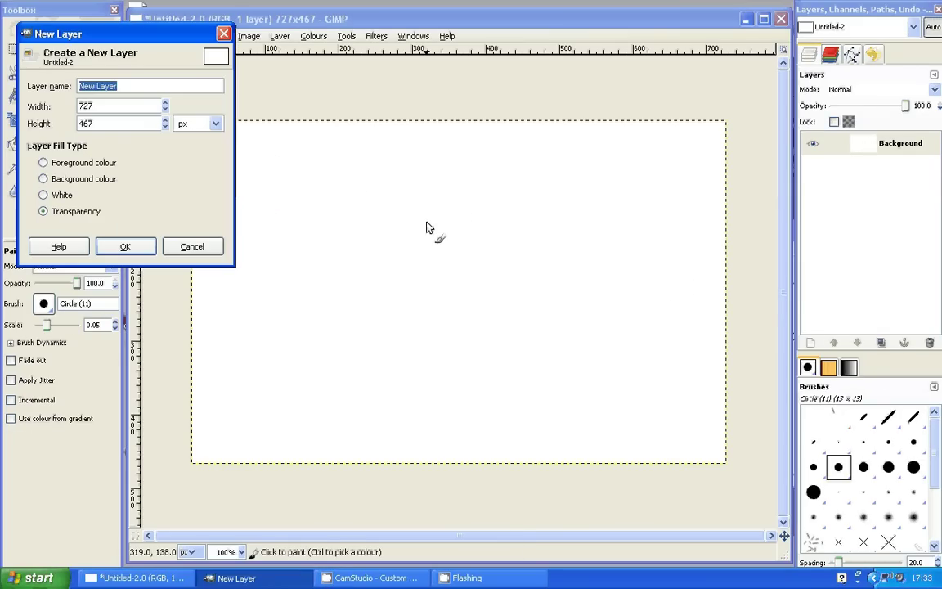
type("Guidel")
type("ines")
key("Return")
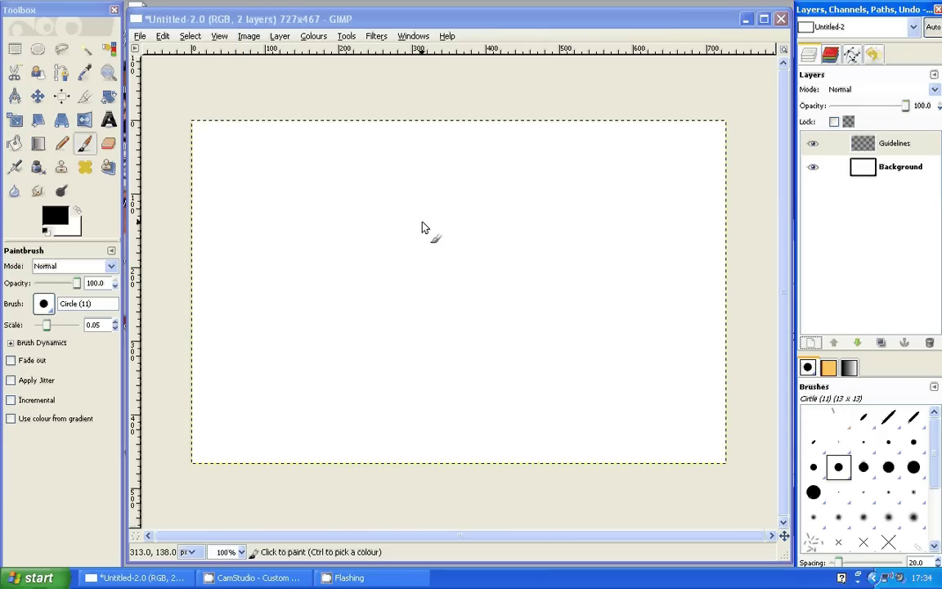
left_click(108, 144)
left_click(85, 144)
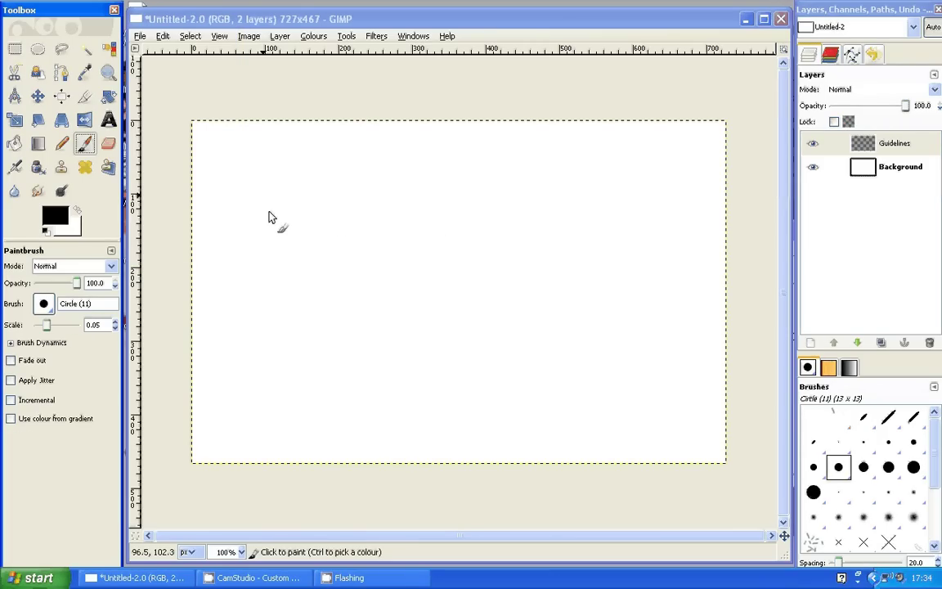
left_click_drag(272, 174, 274, 229)
mouse_move(329, 219)
left_mouse_down()
mouse_move(423, 226)
mouse_move(492, 215)
mouse_move(605, 214)
left_mouse_up()
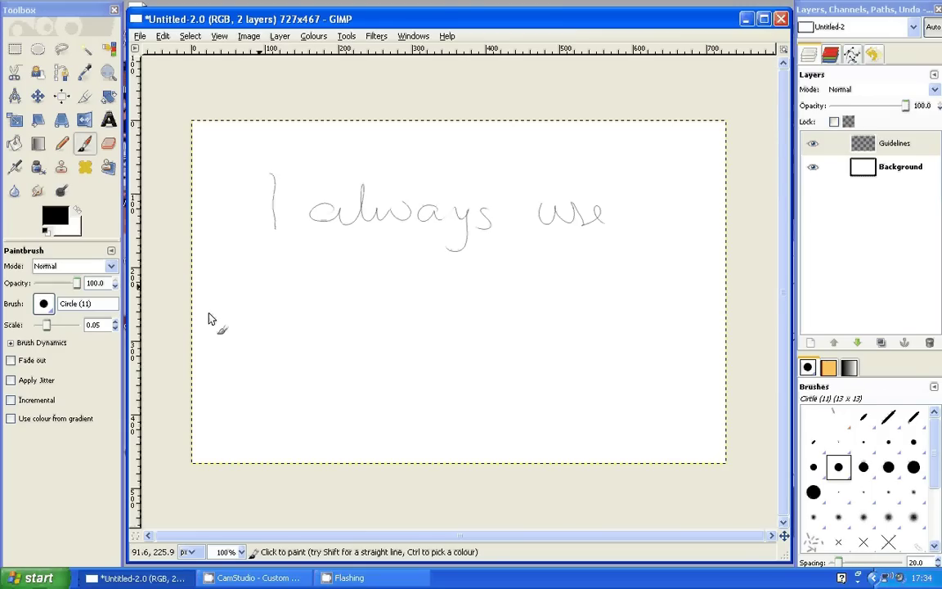
mouse_move(259, 262)
left_mouse_down()
mouse_move(299, 283)
mouse_move(344, 286)
left_mouse_up()
mouse_move(391, 276)
left_mouse_down()
mouse_move(419, 299)
mouse_move(445, 286)
left_mouse_up()
left_click_drag(488, 288, 438, 313)
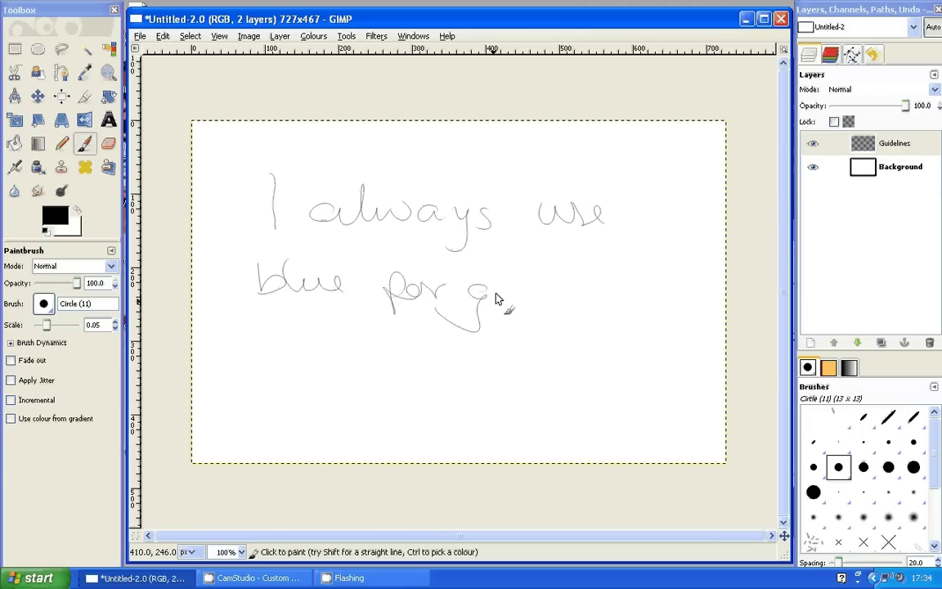
left_click_drag(496, 298, 666, 305)
left_click(683, 309)
left_click(107, 153)
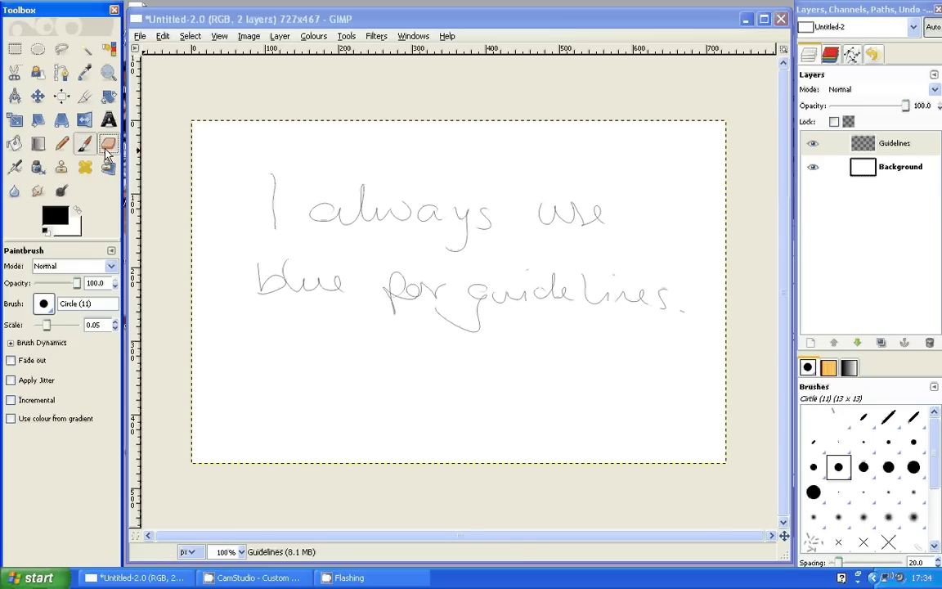
left_click(107, 147)
left_click(250, 207)
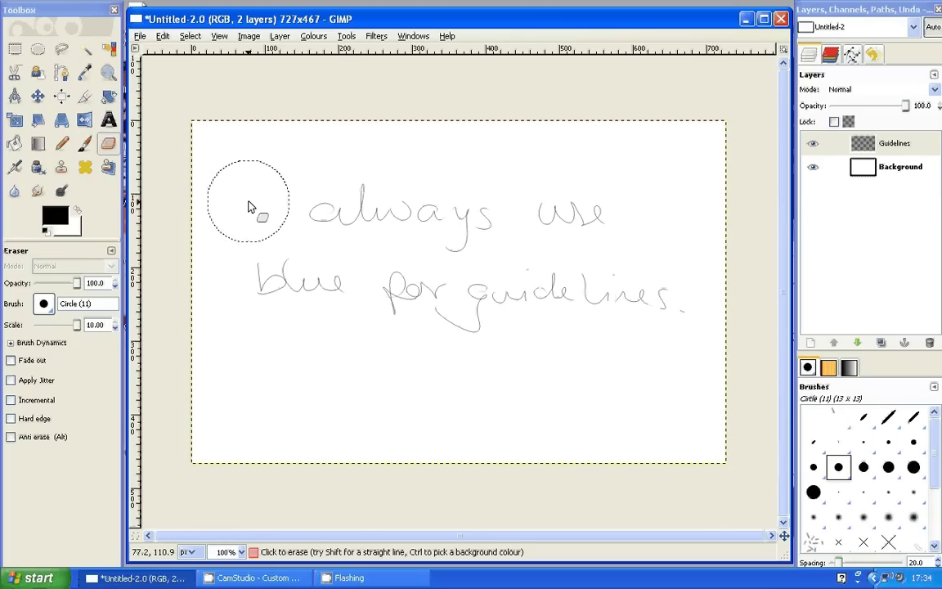
left_click_drag(250, 207, 615, 229)
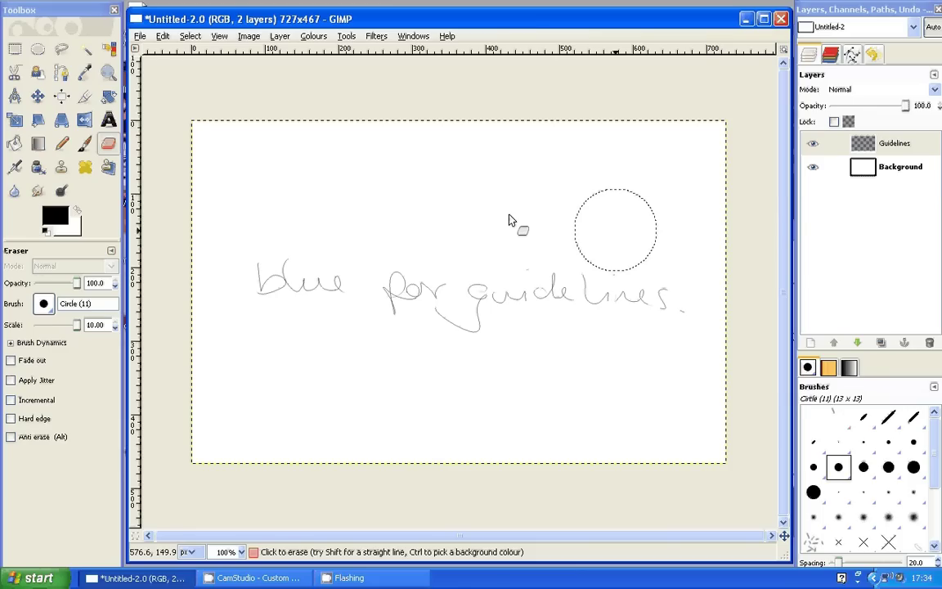
left_click_drag(270, 282, 663, 293)
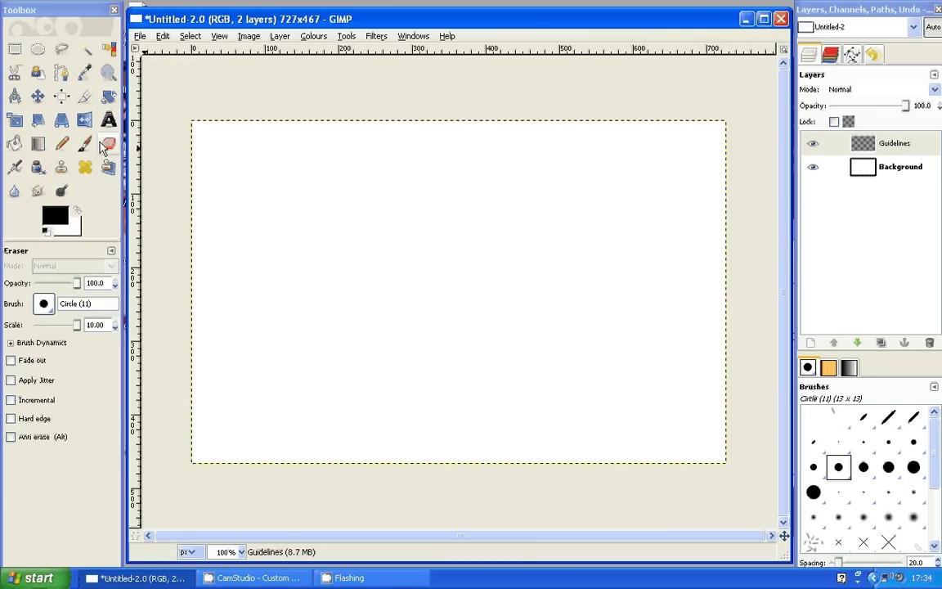
left_click(62, 143)
- Set the foreground colour to blue (1200ff)
left_click(55, 215)
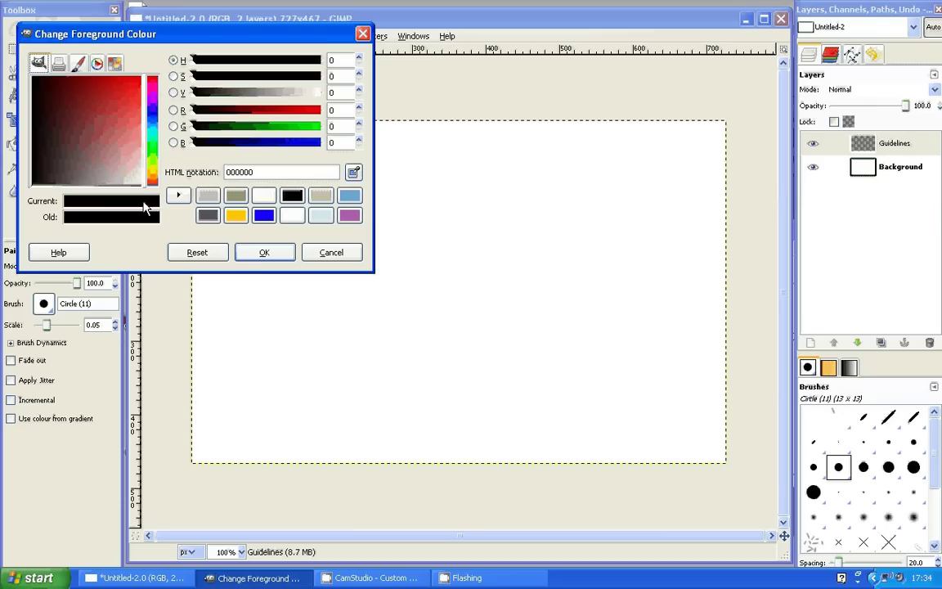
left_click(264, 215)
left_click(260, 253)
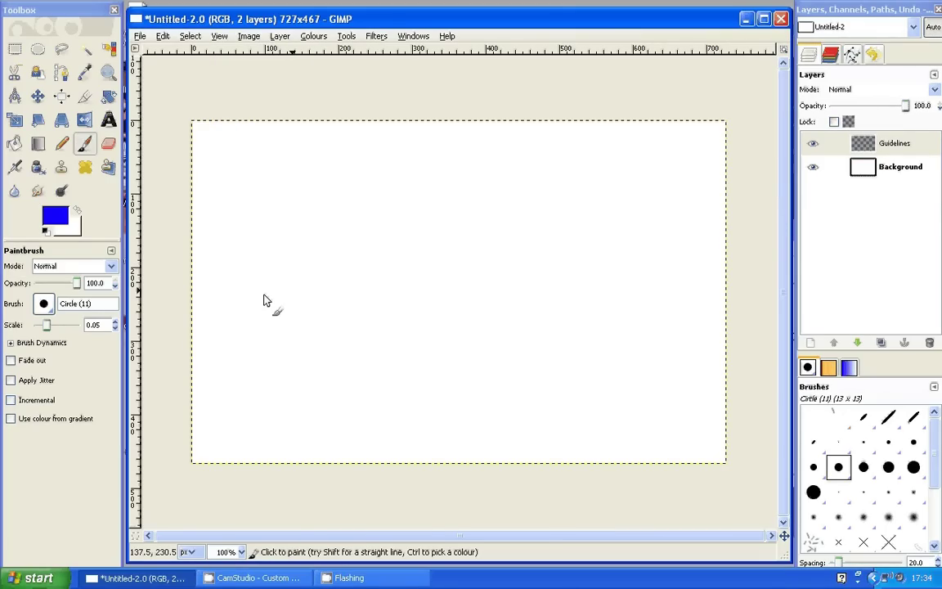
- Sketch a small rough circle at lower left and a larger circle with arcs to its right
mouse_move(263, 300)
left_mouse_down()
mouse_move(342, 314)
mouse_move(344, 325)
left_mouse_up()
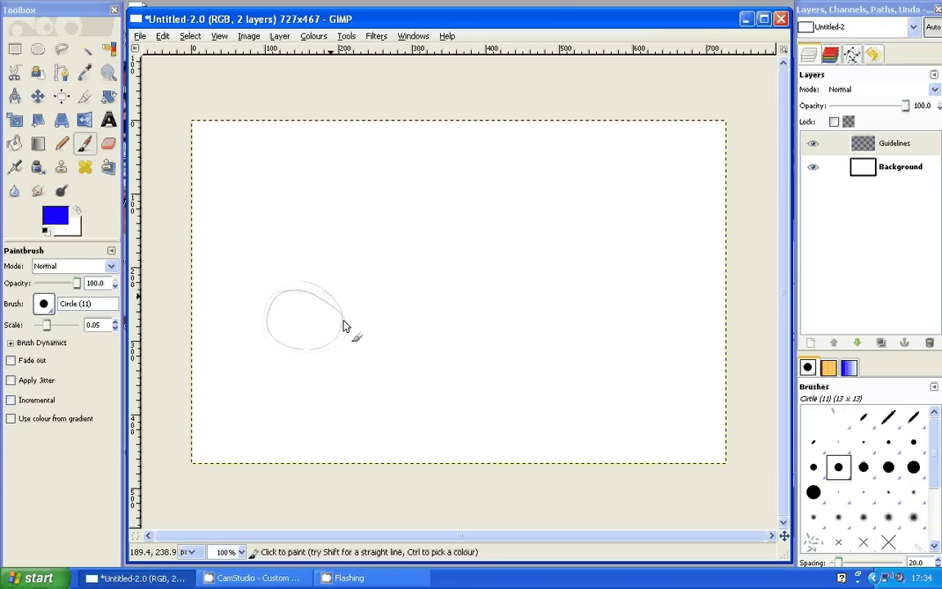
mouse_move(361, 288)
left_mouse_down()
mouse_move(363, 249)
mouse_move(383, 299)
mouse_move(455, 237)
mouse_move(358, 228)
mouse_move(395, 203)
left_mouse_up()
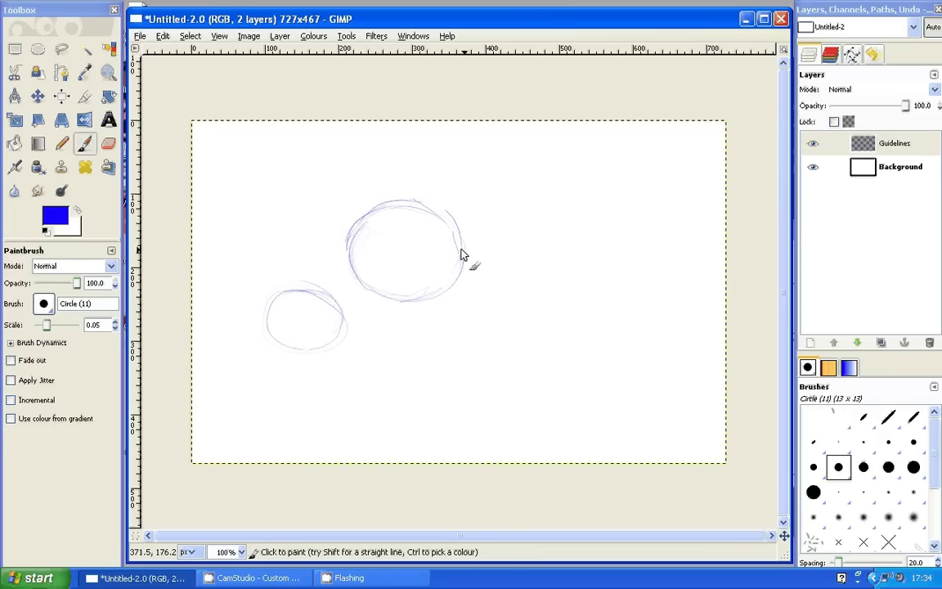
left_click_drag(463, 239, 464, 265)
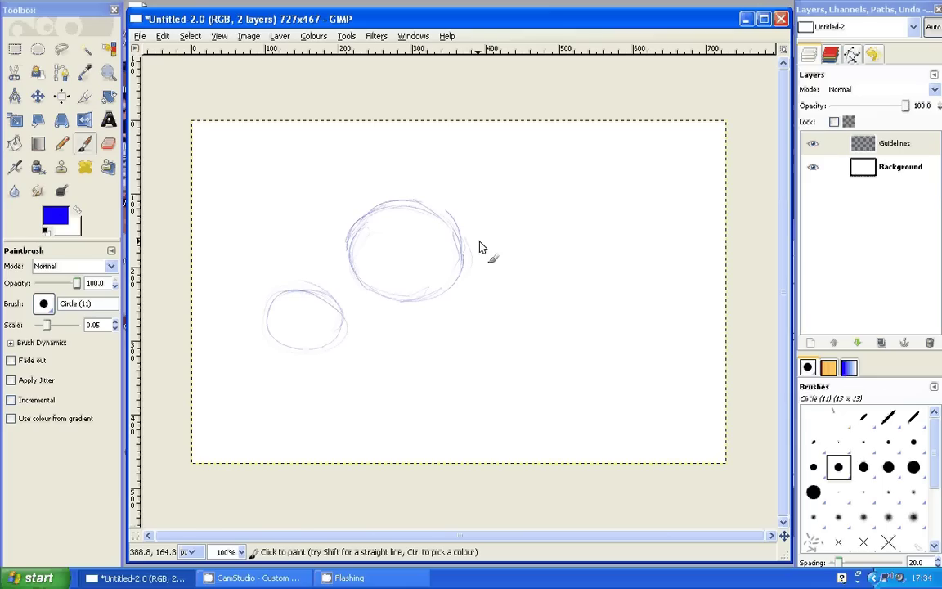
mouse_move(501, 218)
left_mouse_down()
mouse_move(491, 260)
mouse_move(550, 310)
mouse_move(600, 260)
mouse_move(536, 204)
left_mouse_up()
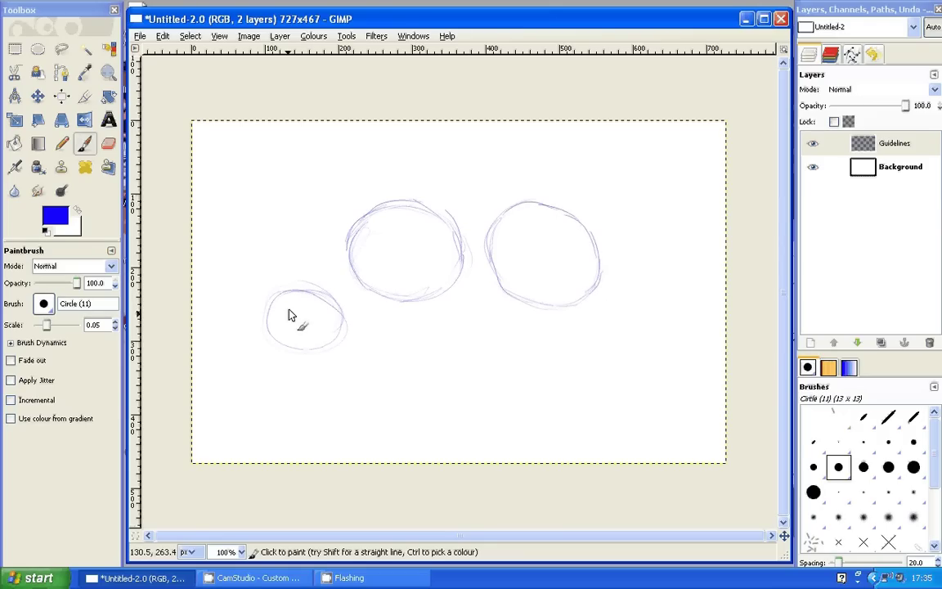
- Zoom the view in to 300% on the small left circle
left_click(108, 72)
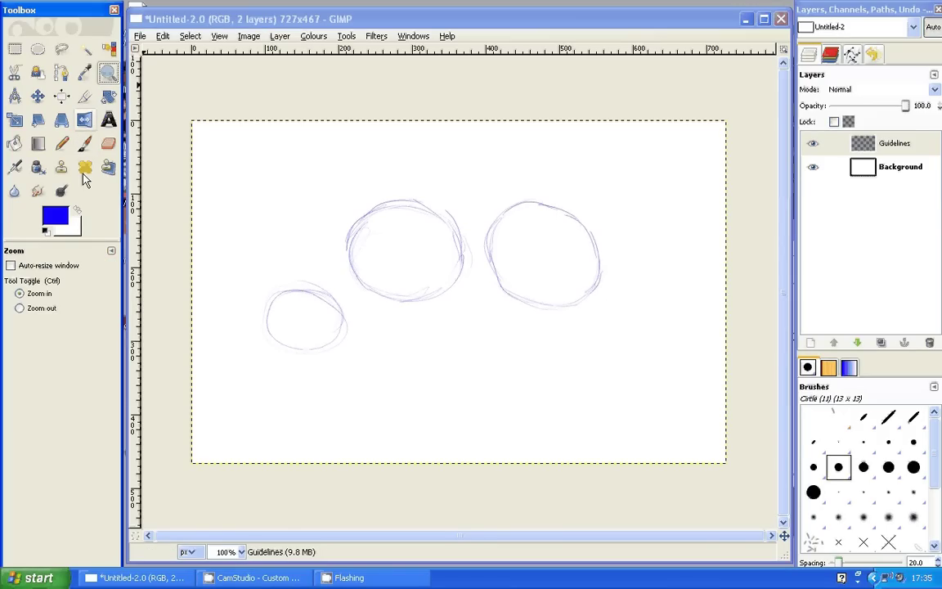
left_click(244, 350)
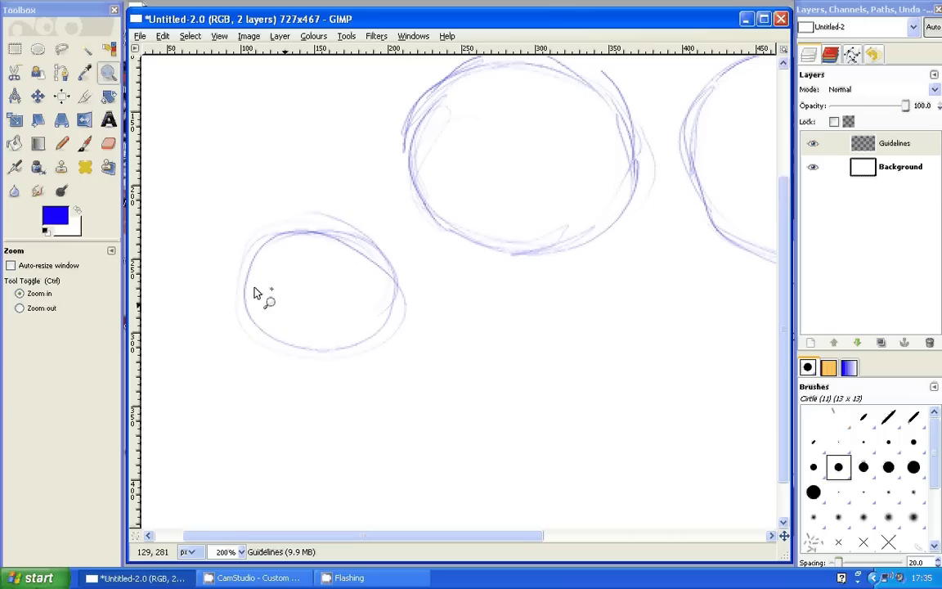
left_click(239, 280)
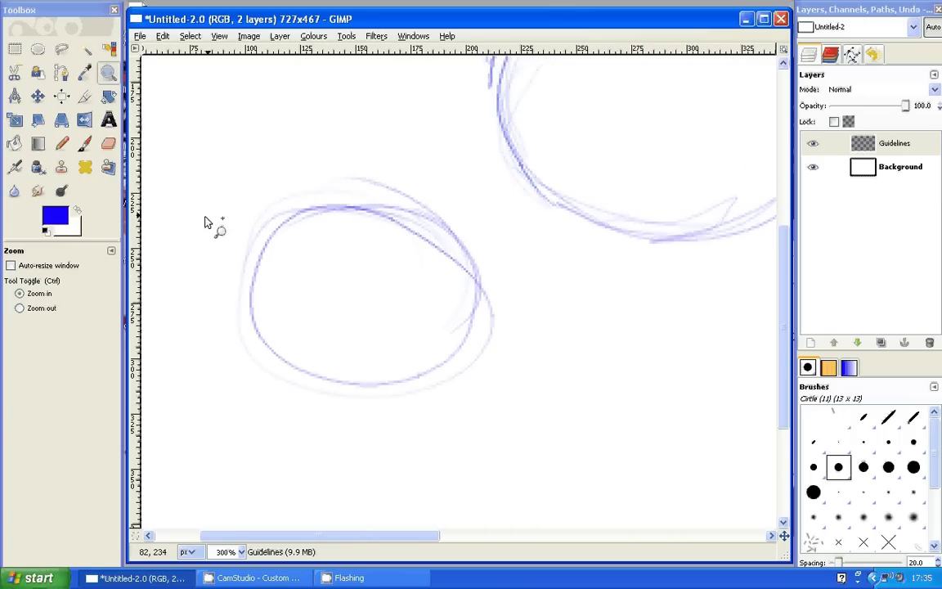
left_click(85, 145)
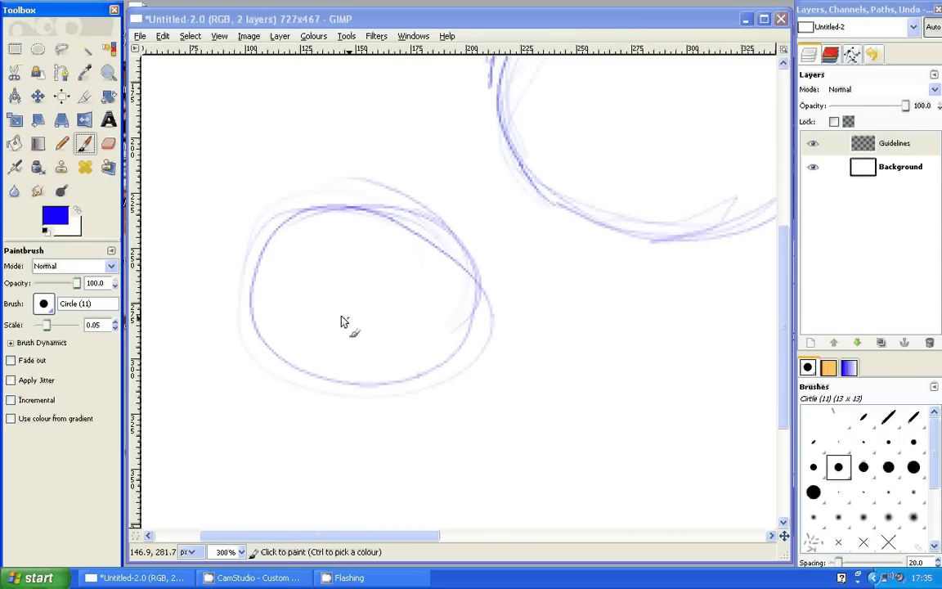
- Draw a vertical centre line and a horizontal eye line across the head circle
left_click(357, 230)
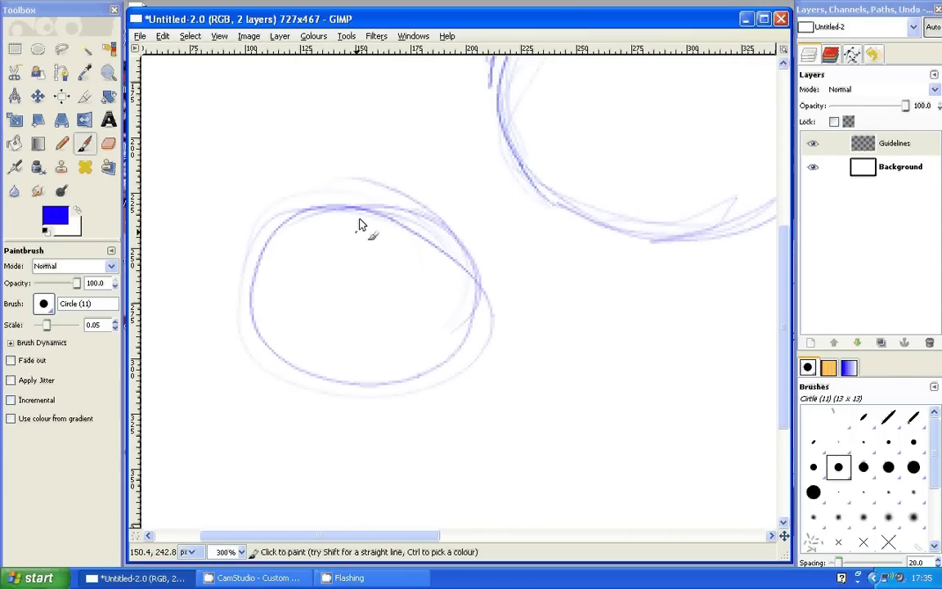
left_click_drag(360, 225, 358, 382)
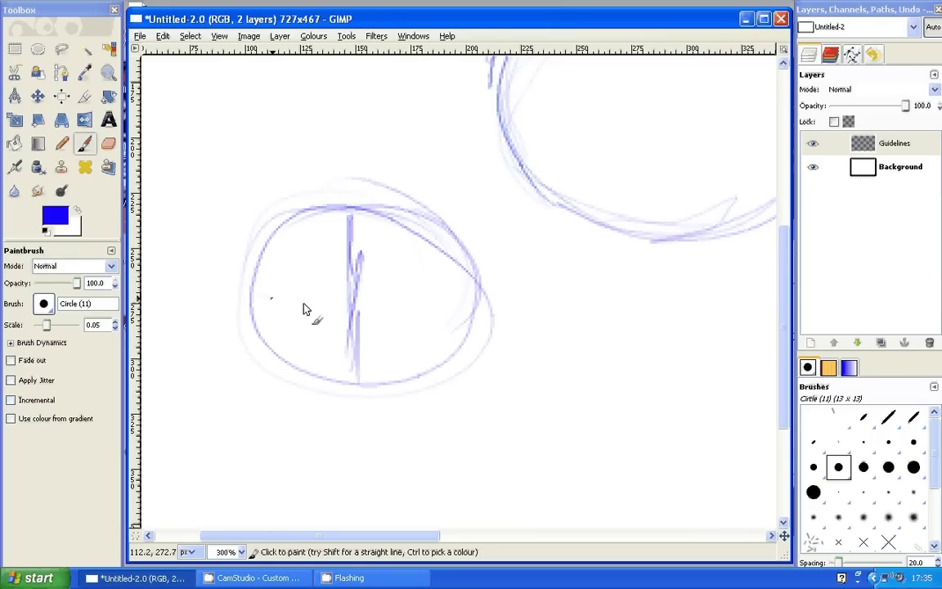
left_click_drag(254, 295, 323, 324)
left_click_drag(255, 299, 486, 292)
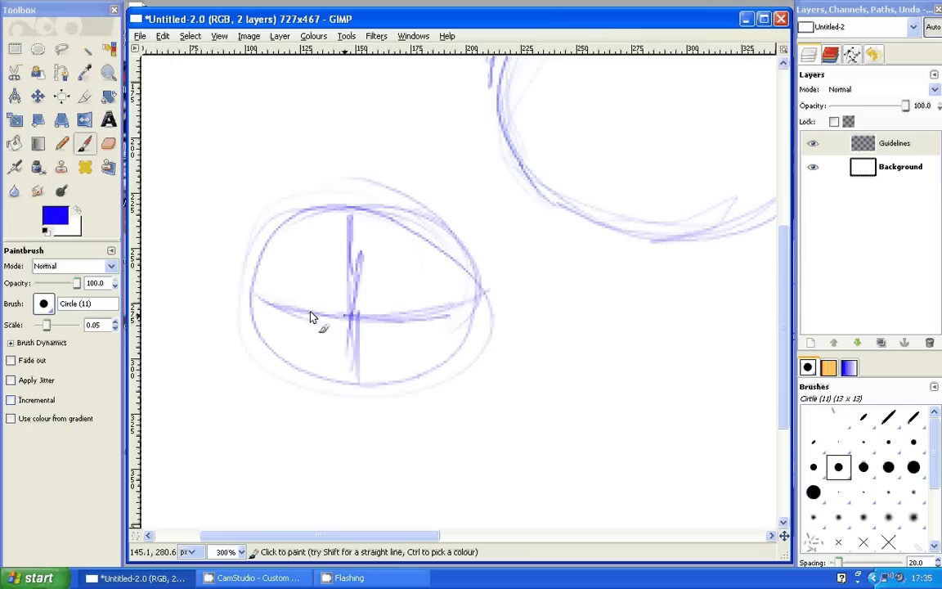
- Sketch the muzzle, a short nose-bridge line and the filled-in right eye
mouse_move(311, 317)
left_mouse_down()
mouse_move(368, 361)
mouse_move(347, 373)
mouse_move(376, 368)
mouse_move(345, 384)
mouse_move(367, 384)
left_mouse_up()
mouse_move(380, 325)
left_mouse_down()
mouse_move(379, 339)
mouse_move(417, 319)
mouse_move(398, 335)
left_mouse_up()
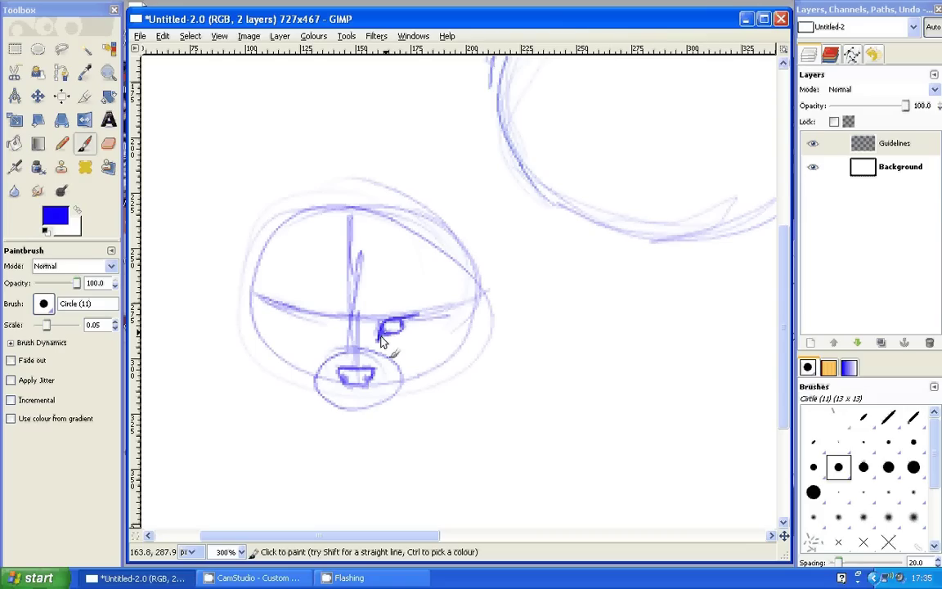
left_click_drag(380, 335, 400, 327)
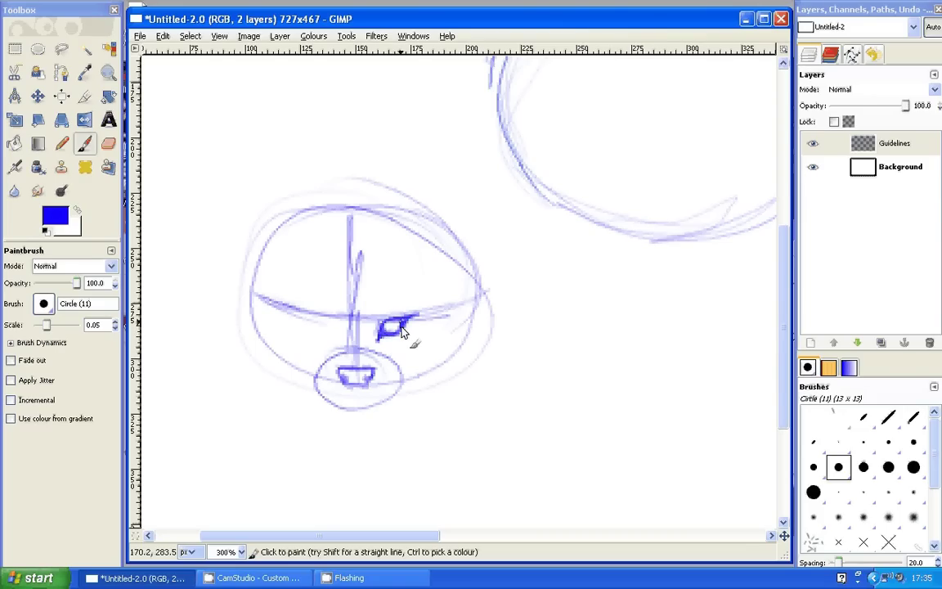
- Draw the left eye and brow, then darken the chin outline up the right side
left_click(333, 328)
left_click_drag(307, 319, 335, 340)
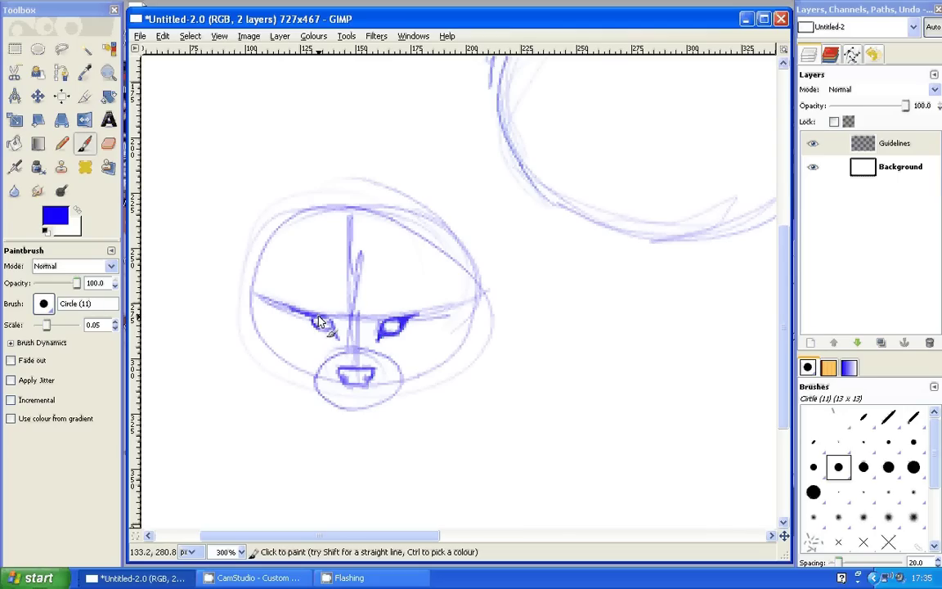
left_click_drag(319, 321, 329, 327)
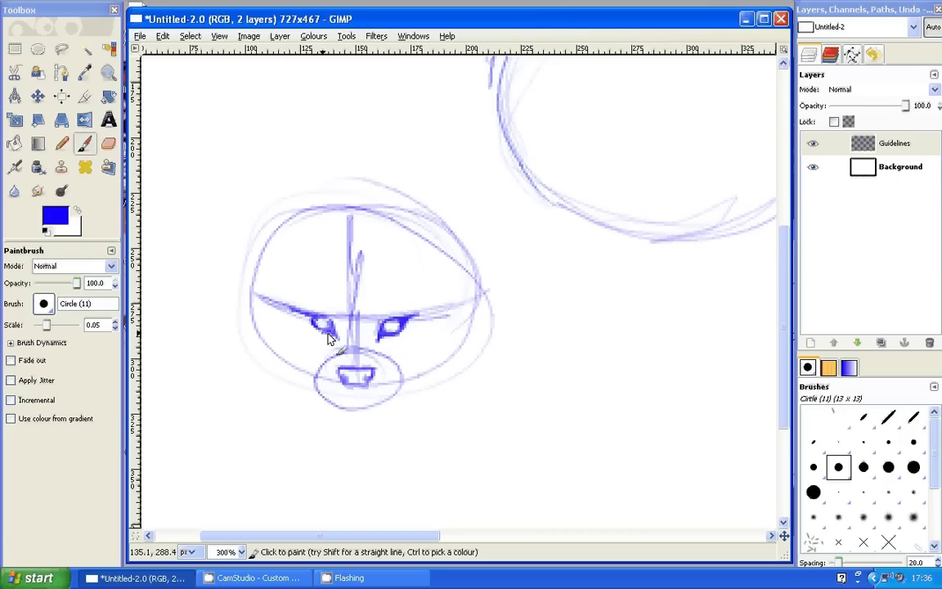
mouse_move(328, 338)
left_mouse_down()
mouse_move(299, 314)
mouse_move(328, 325)
left_mouse_up()
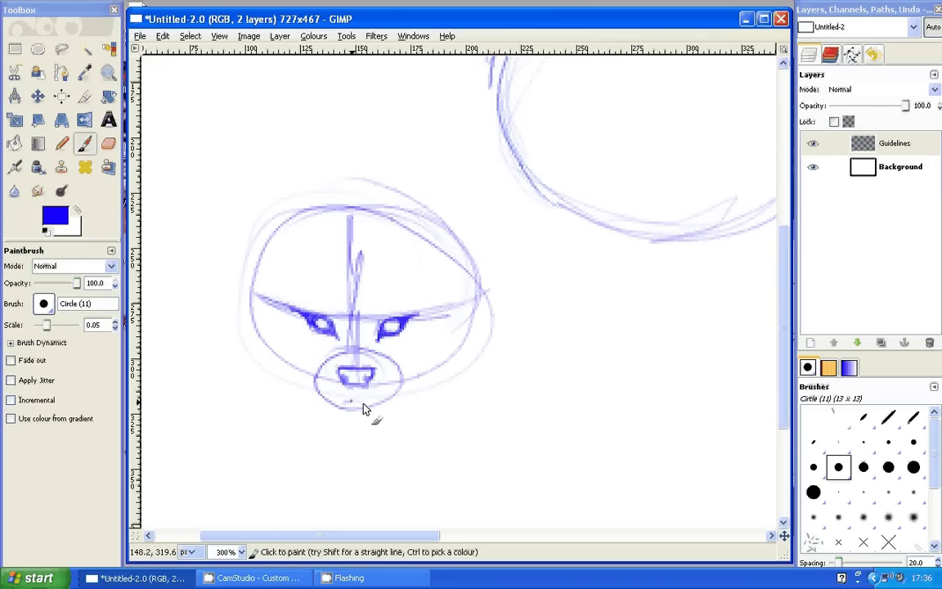
mouse_move(349, 407)
left_mouse_down()
mouse_move(324, 400)
mouse_move(384, 408)
mouse_move(394, 389)
left_mouse_up()
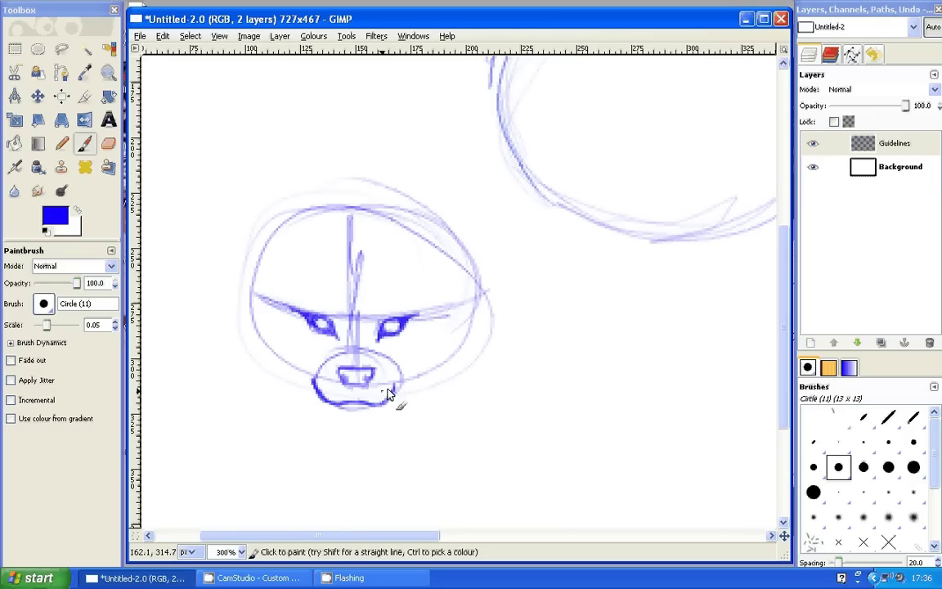
left_click_drag(388, 395, 399, 379)
- Draw the pointed right and left ears and darken the forehead line between them
left_click_drag(384, 206, 408, 184)
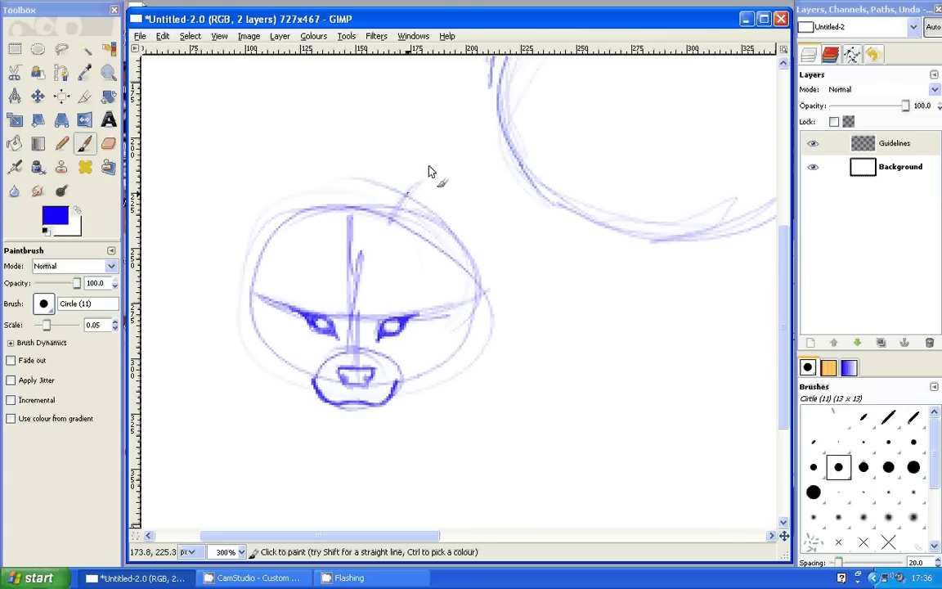
left_click_drag(389, 221, 434, 165)
mouse_move(435, 164)
left_mouse_down()
mouse_move(464, 205)
mouse_move(469, 274)
left_mouse_up()
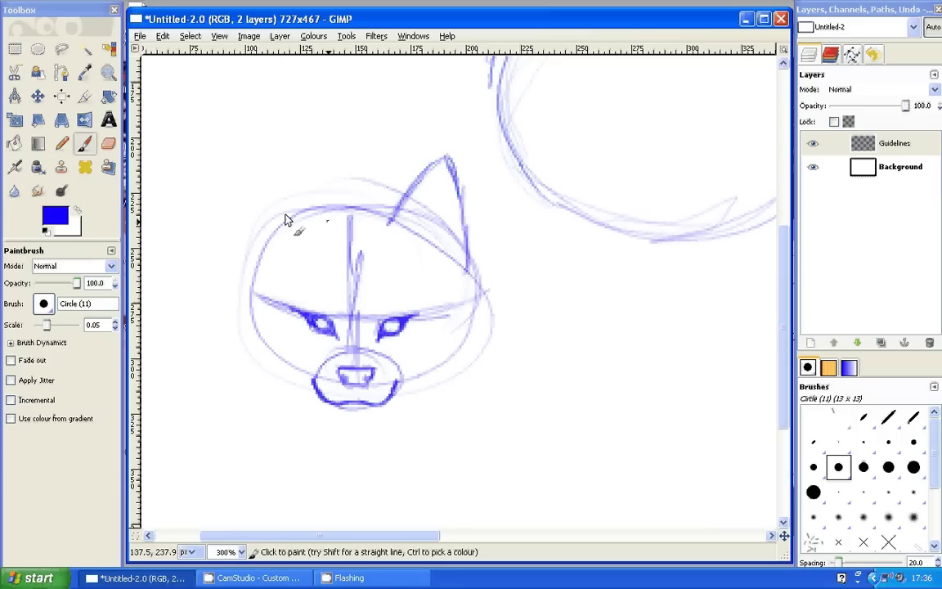
mouse_move(311, 205)
left_mouse_down()
mouse_move(322, 210)
mouse_move(272, 158)
mouse_move(248, 254)
mouse_move(264, 194)
mouse_move(324, 194)
left_mouse_up()
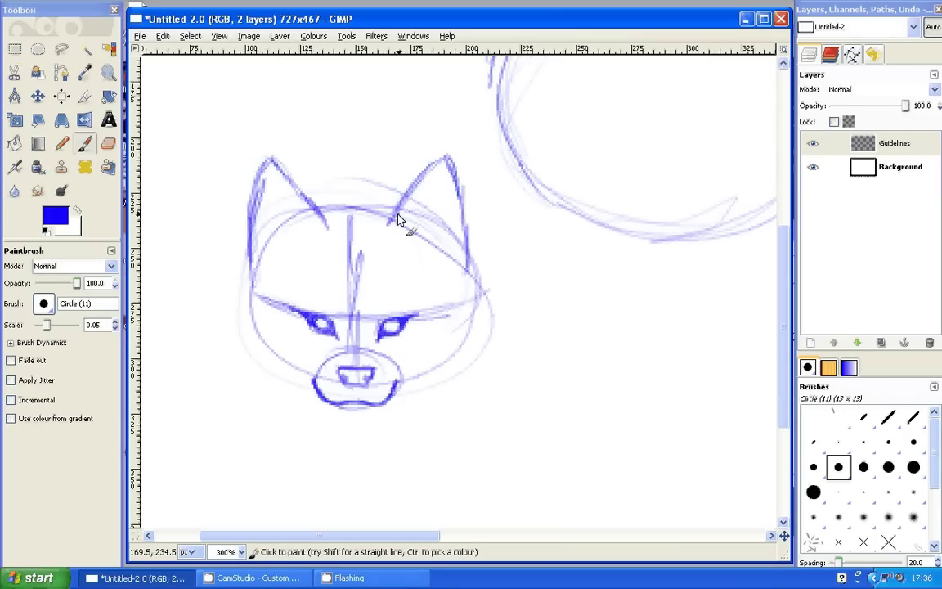
left_click_drag(394, 211, 319, 208)
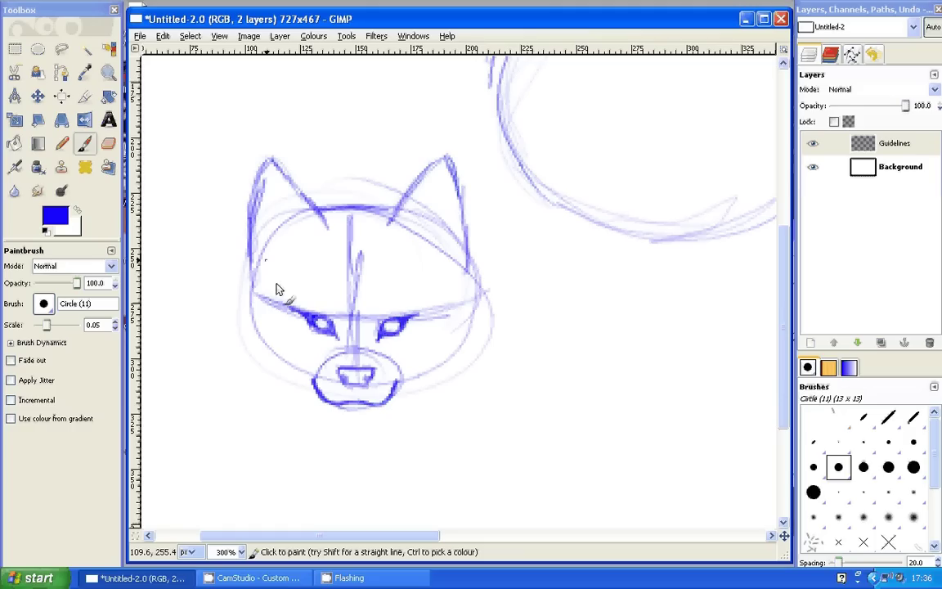
- Add fur tufts along both cheeks and a small mouth under the chin
mouse_move(254, 278)
left_mouse_down()
mouse_move(240, 325)
mouse_move(267, 375)
mouse_move(310, 382)
left_mouse_up()
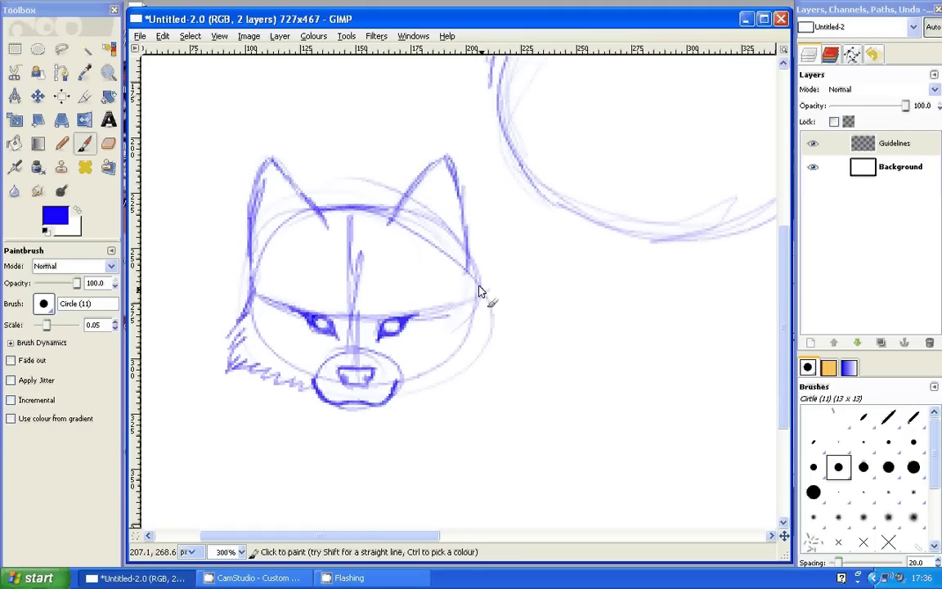
mouse_move(479, 292)
left_mouse_down()
mouse_move(478, 347)
mouse_move(422, 392)
left_mouse_up()
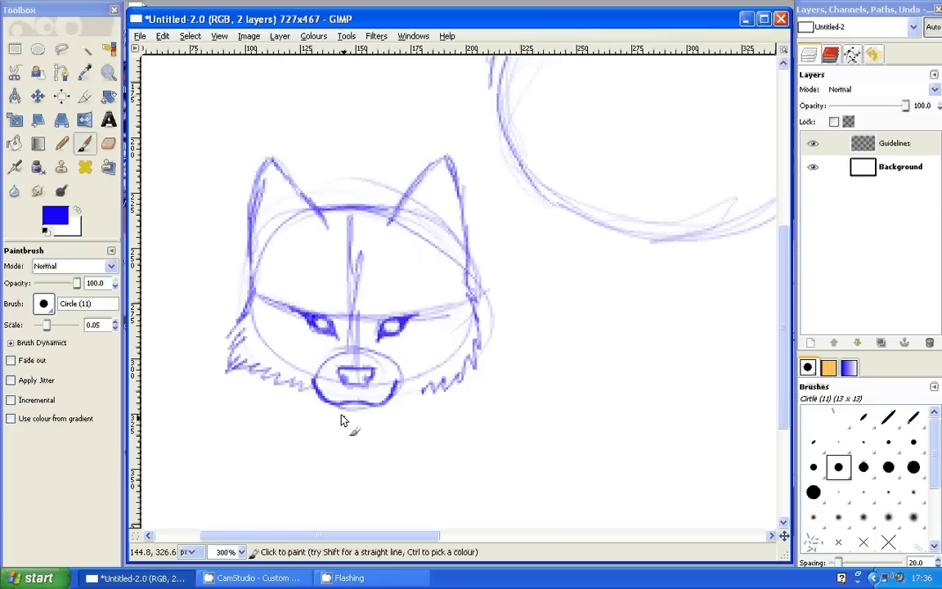
left_click(335, 418)
mouse_move(344, 416)
left_mouse_down()
mouse_move(368, 419)
mouse_move(343, 417)
left_mouse_up()
- Zoom out to 100% to show the whole sketch
key("z")
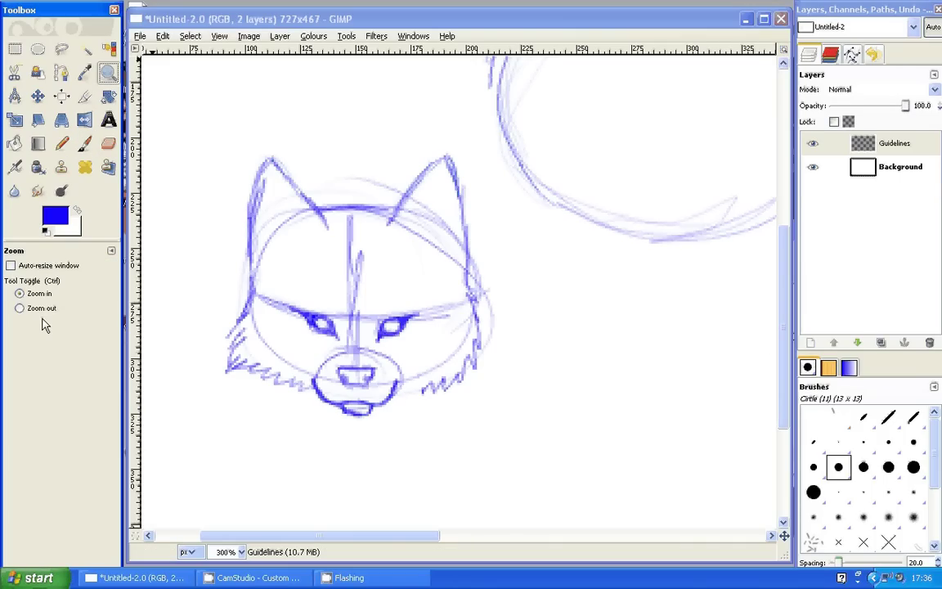
left_click(39, 308)
left_click(335, 329)
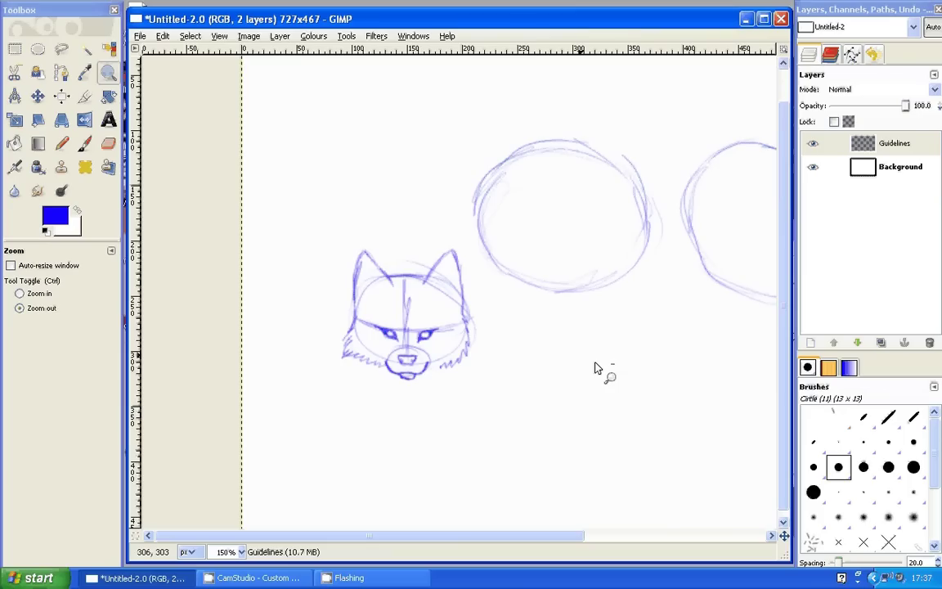
left_click(594, 368)
left_click(85, 144)
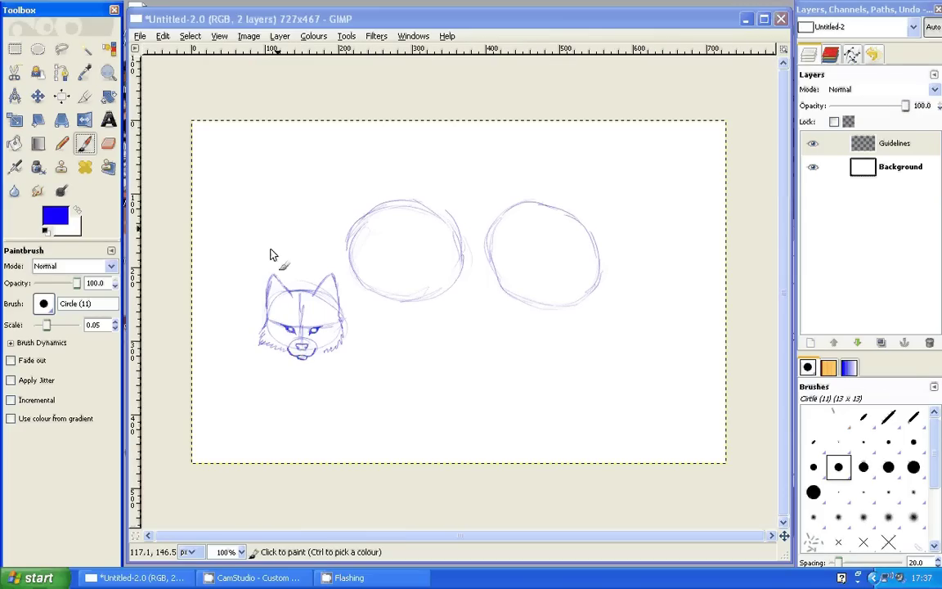
- Draw the neck and back line and a shoulder curve inside the first body circle
left_click(287, 294)
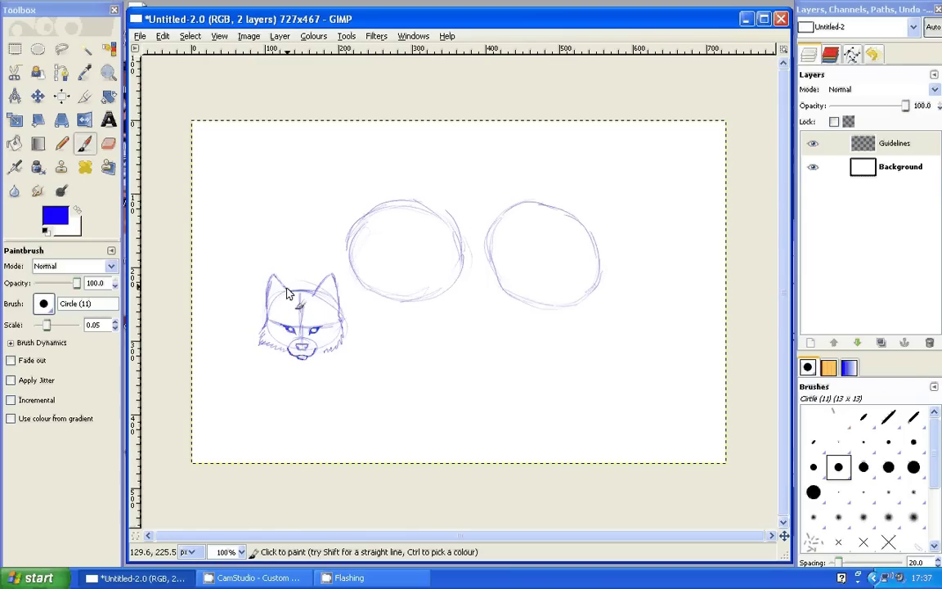
mouse_move(292, 267)
left_mouse_down()
mouse_move(292, 283)
mouse_move(332, 224)
mouse_move(424, 190)
mouse_move(451, 209)
mouse_move(529, 203)
mouse_move(476, 211)
left_mouse_up()
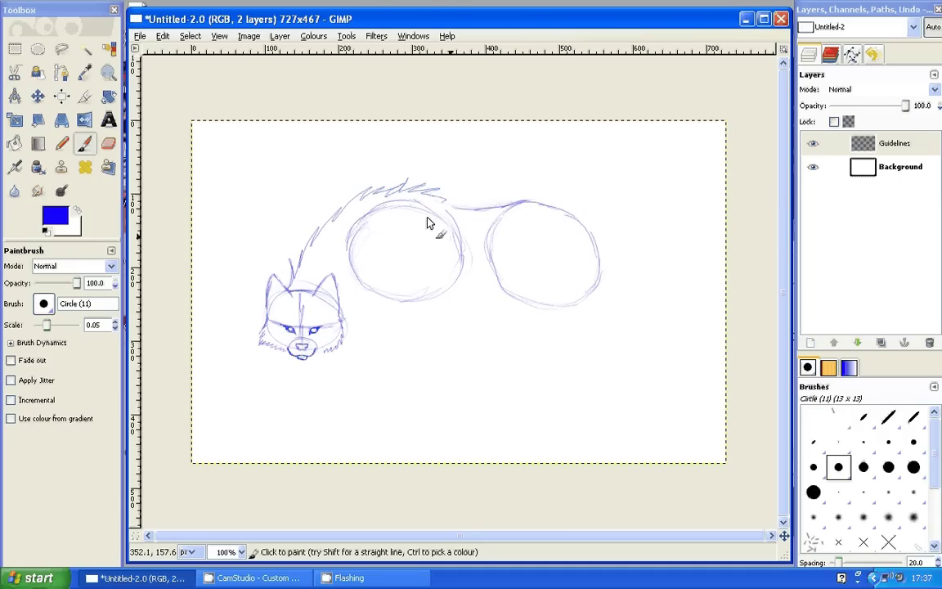
mouse_move(427, 222)
left_mouse_down()
mouse_move(440, 290)
mouse_move(435, 230)
mouse_move(454, 283)
left_mouse_up()
left_click_drag(444, 242, 396, 271)
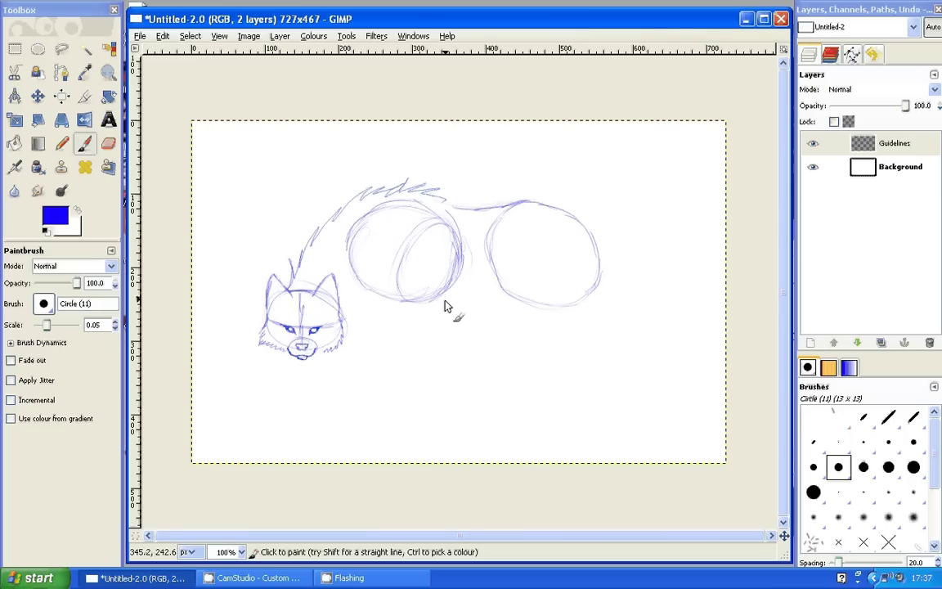
- Sketch both sides of the front leg below the shoulder
left_click_drag(448, 283, 449, 313)
left_click_drag(449, 314, 428, 432)
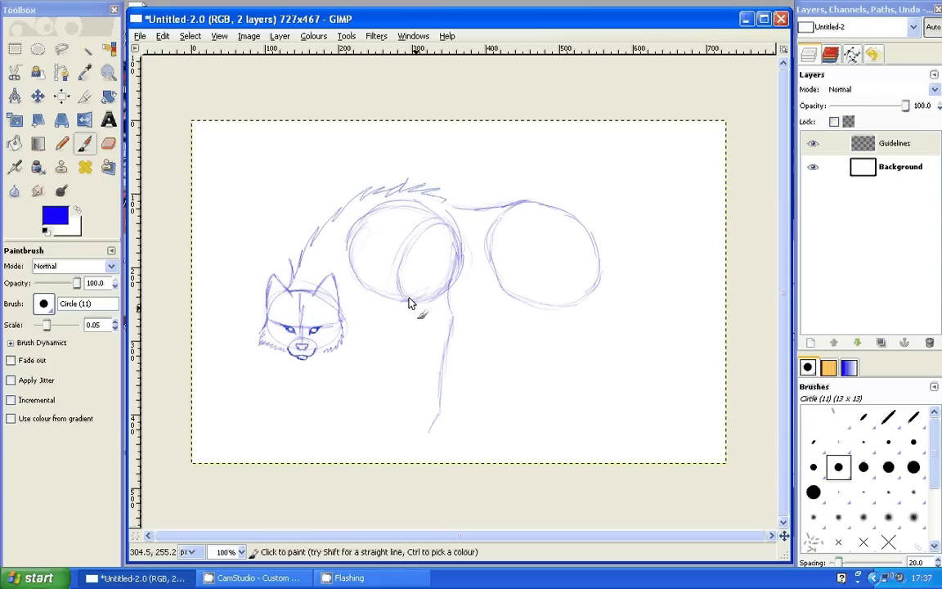
mouse_move(410, 302)
left_mouse_down()
mouse_move(424, 361)
mouse_move(413, 398)
left_mouse_up()
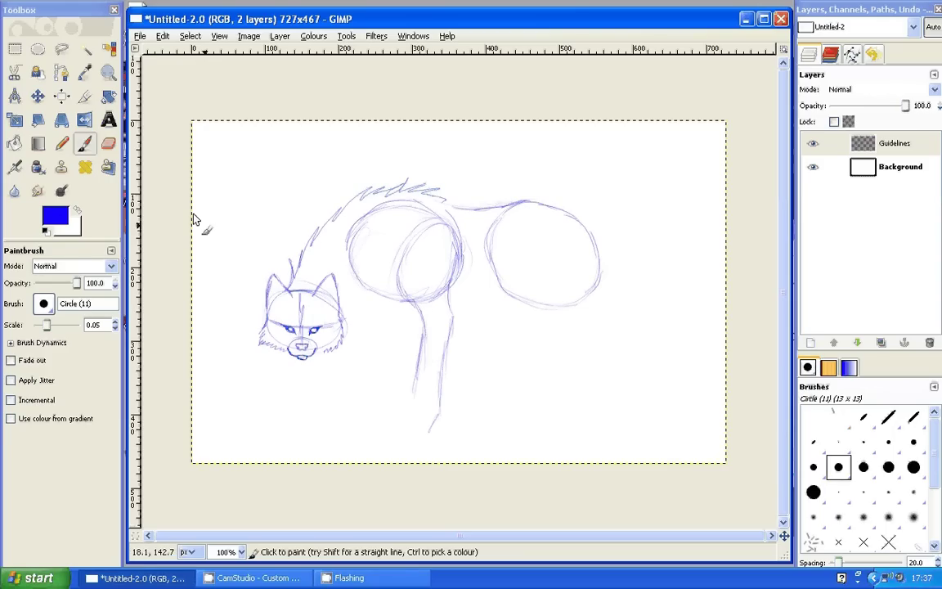
left_click(109, 147)
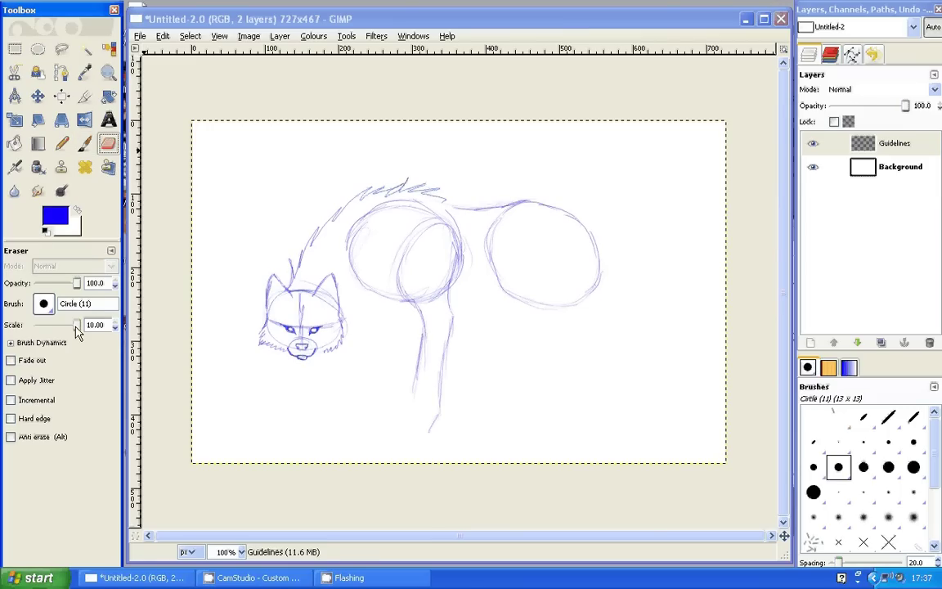
- Shrink the eraser to about 2.09, erase part of the leg, and redraw it into a paw
left_click_drag(75, 326, 67, 325)
left_click_drag(420, 337, 414, 401)
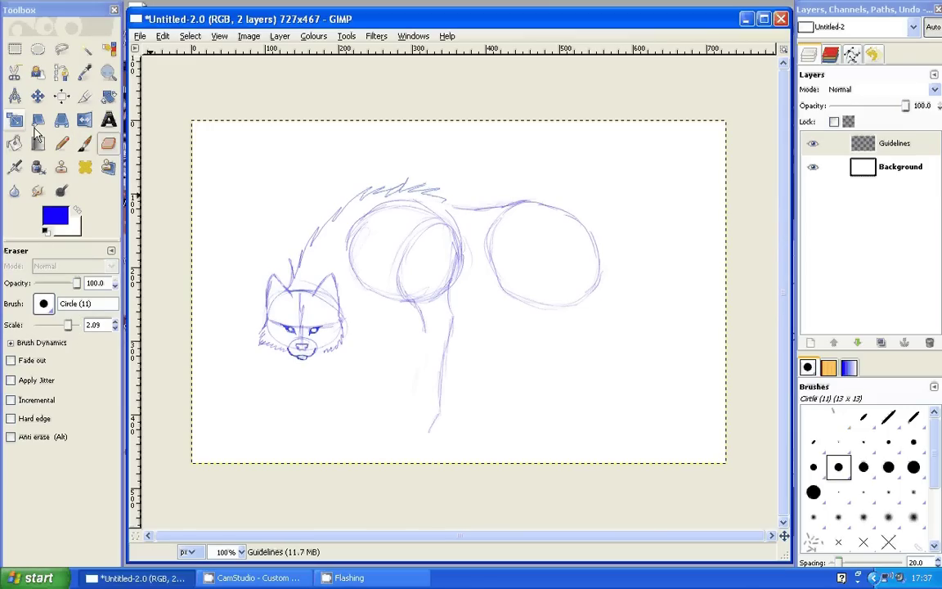
key("p")
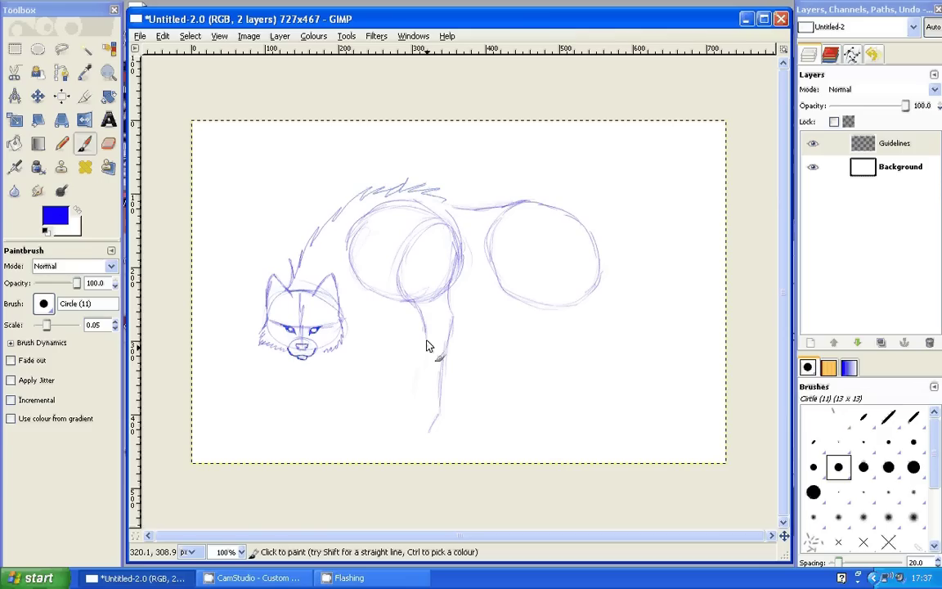
mouse_move(426, 345)
left_mouse_down()
mouse_move(427, 378)
mouse_move(405, 430)
mouse_move(418, 436)
left_mouse_up()
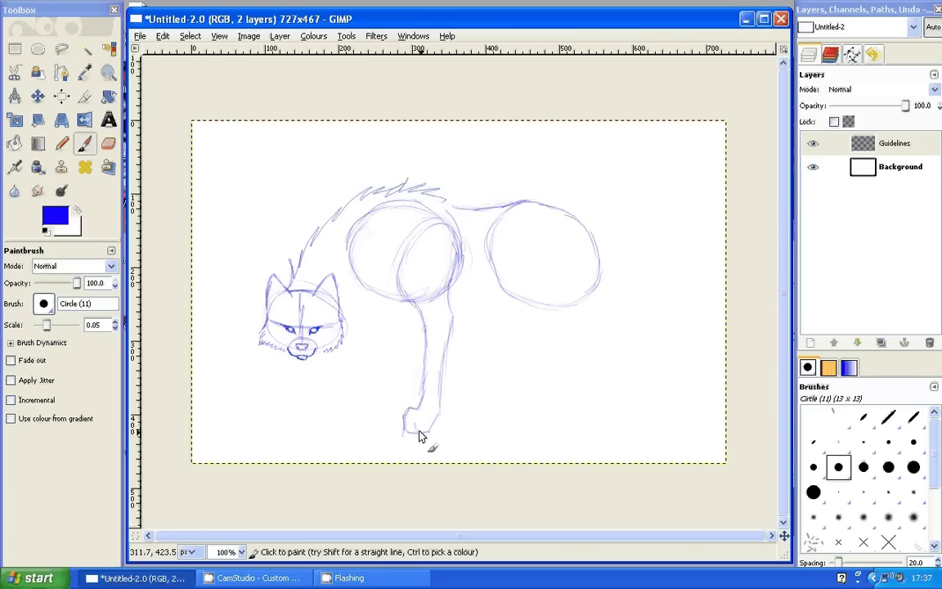
- Erase the stray mark beside the paw
left_click(109, 144)
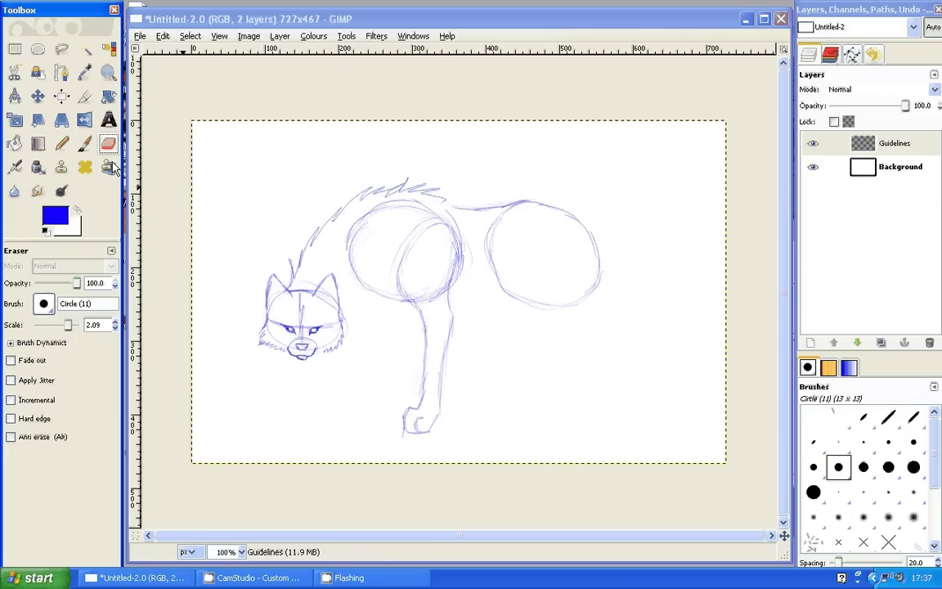
left_click_drag(386, 446, 397, 439)
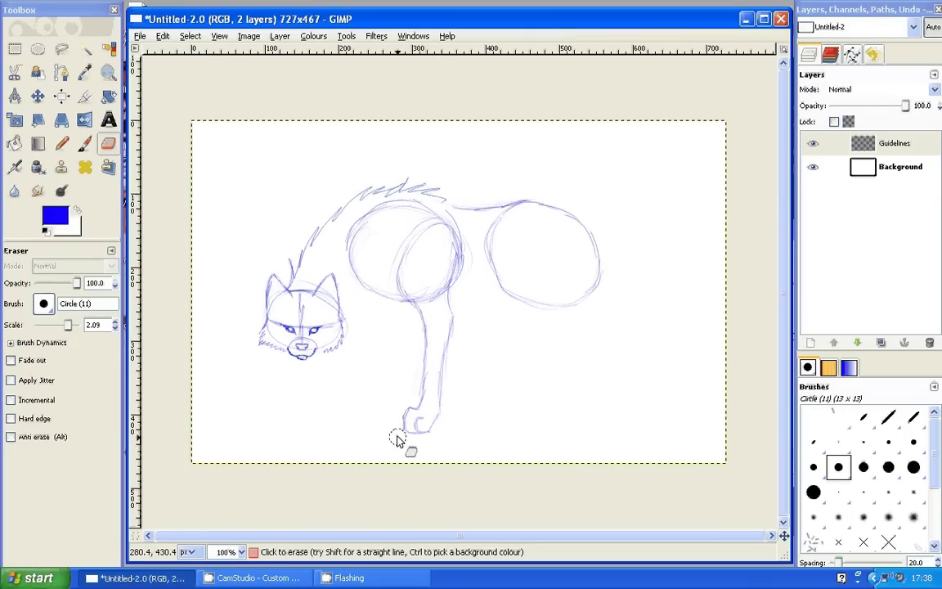
left_click(85, 143)
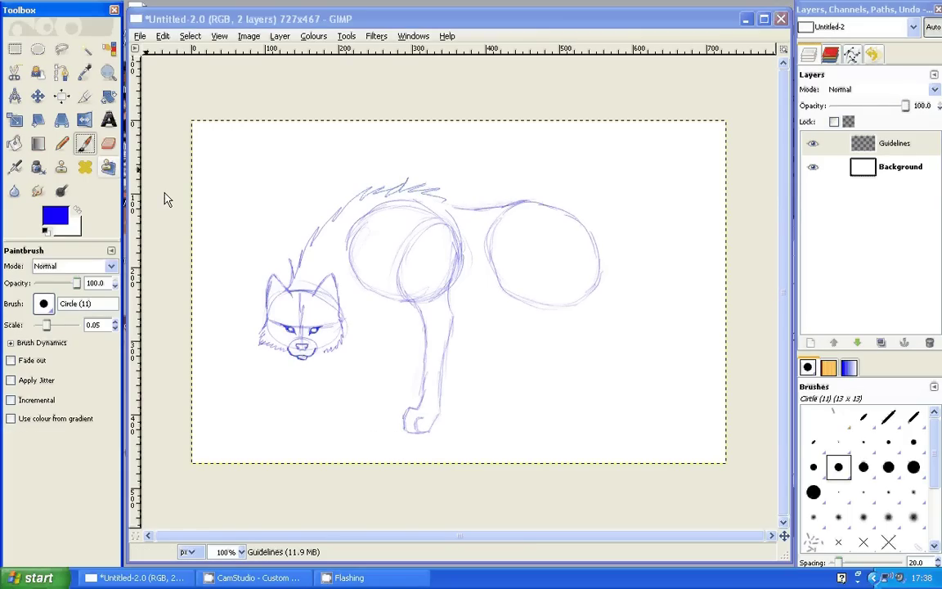
- Sketch chest fur, a second front leg and a belly stroke, undoing one stray stroke
left_click_drag(350, 335, 399, 302)
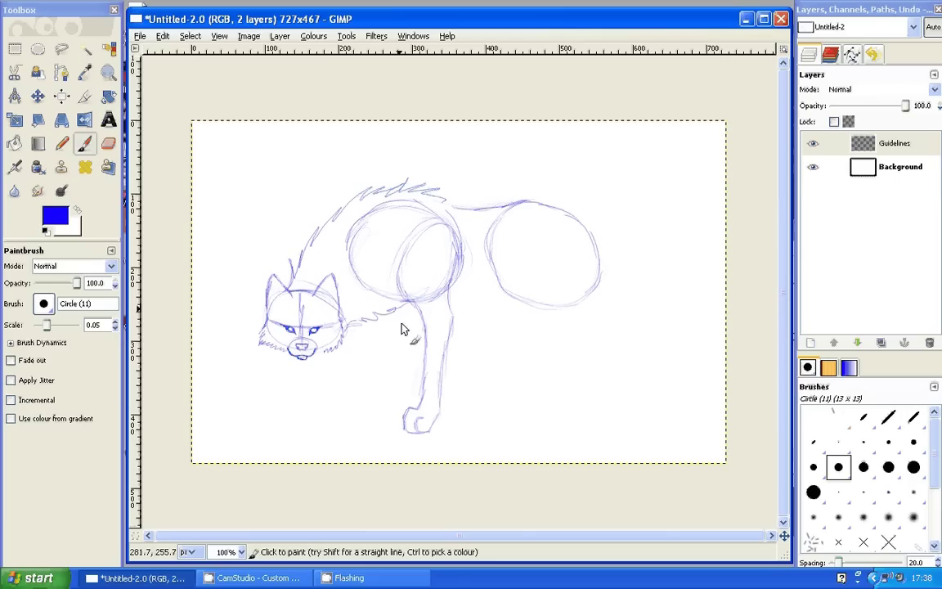
mouse_move(398, 304)
left_mouse_down()
mouse_move(373, 398)
mouse_move(356, 409)
mouse_move(373, 424)
mouse_move(369, 411)
left_mouse_up()
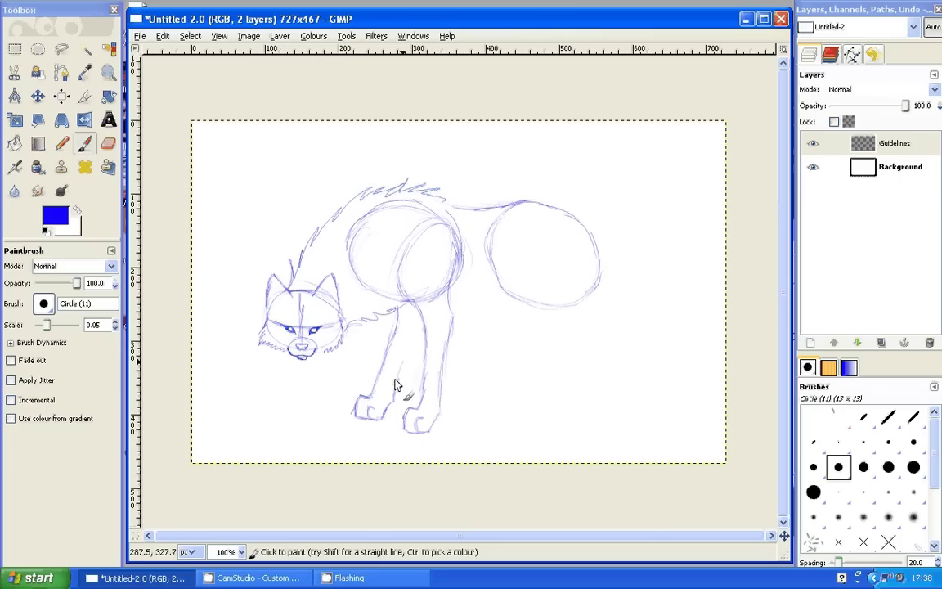
left_click_drag(417, 315, 396, 386)
left_click_drag(453, 255, 446, 268)
key("ctrl+z")
mouse_move(446, 300)
left_mouse_down()
mouse_move(484, 302)
mouse_move(489, 291)
left_mouse_up()
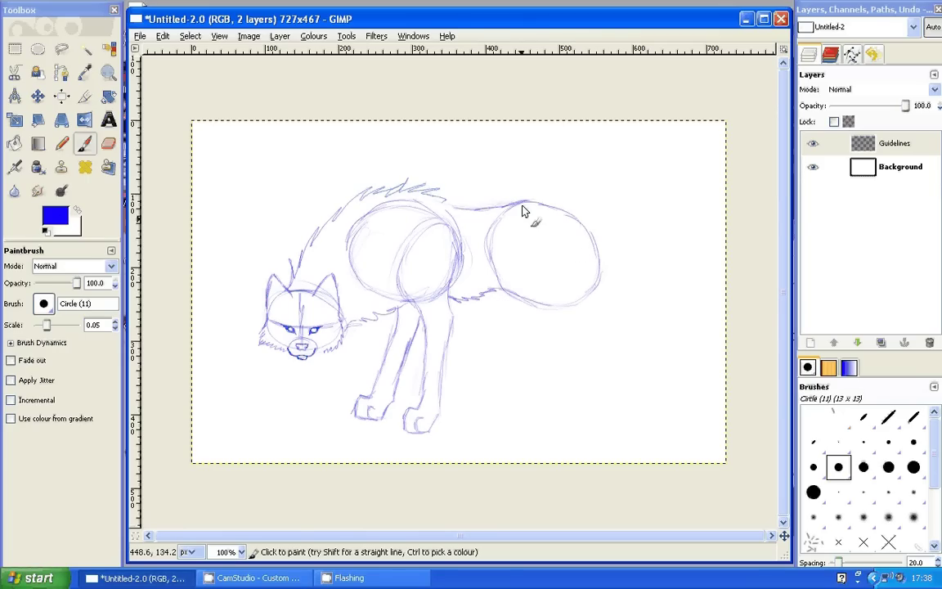
- Sketch the rear leg and paw below the hip circle and trace the circle's right edge
mouse_move(490, 260)
left_mouse_down()
mouse_move(501, 301)
mouse_move(590, 375)
mouse_move(560, 439)
mouse_move(570, 441)
left_mouse_up()
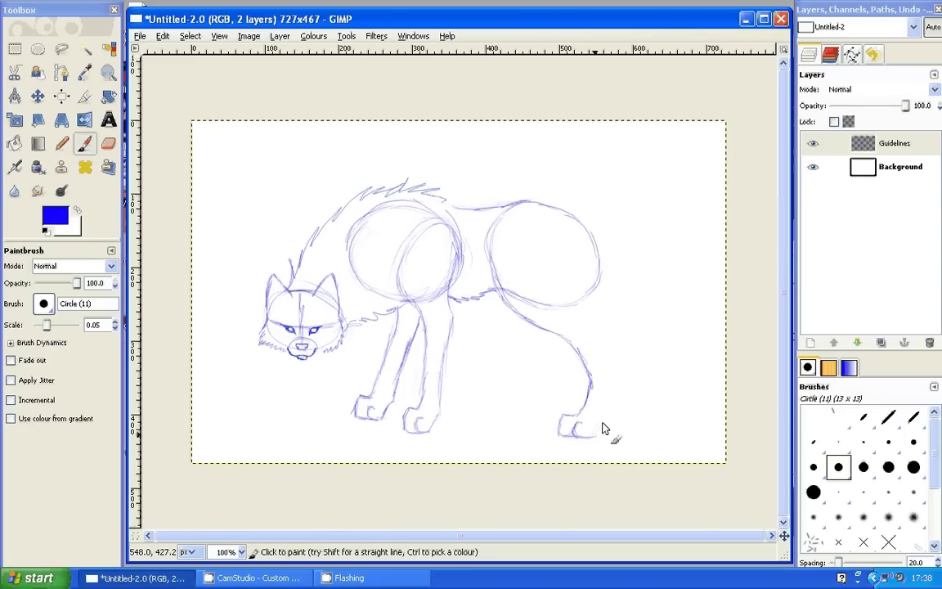
mouse_move(592, 433)
left_mouse_down()
mouse_move(614, 358)
mouse_move(590, 302)
mouse_move(581, 333)
mouse_move(594, 294)
left_mouse_up()
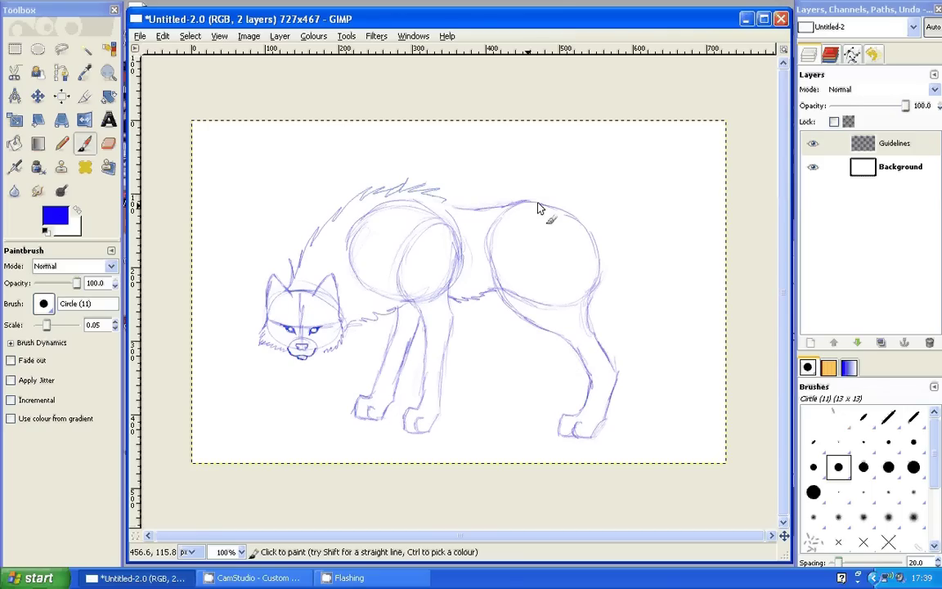
left_click_drag(538, 207, 595, 288)
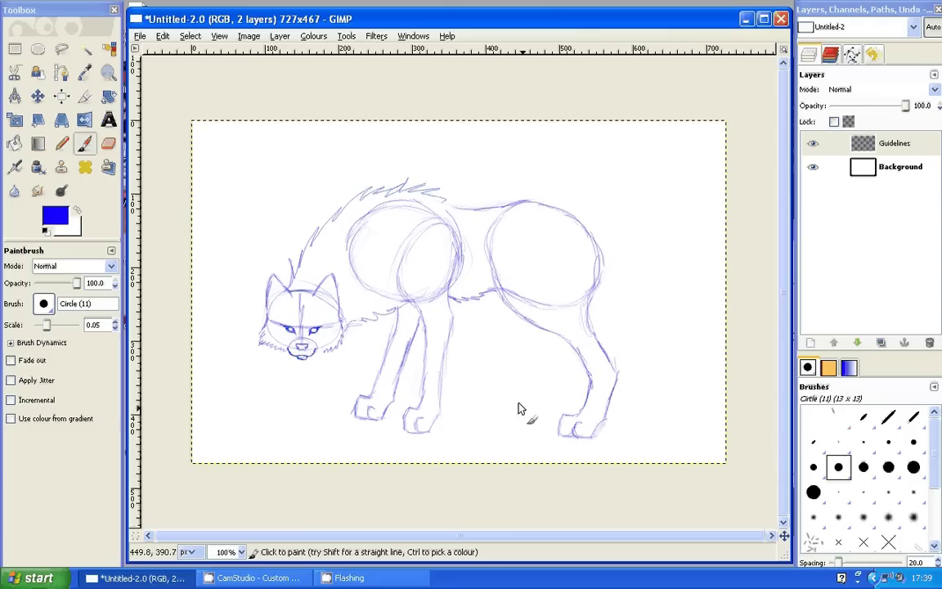
key("shift+e")
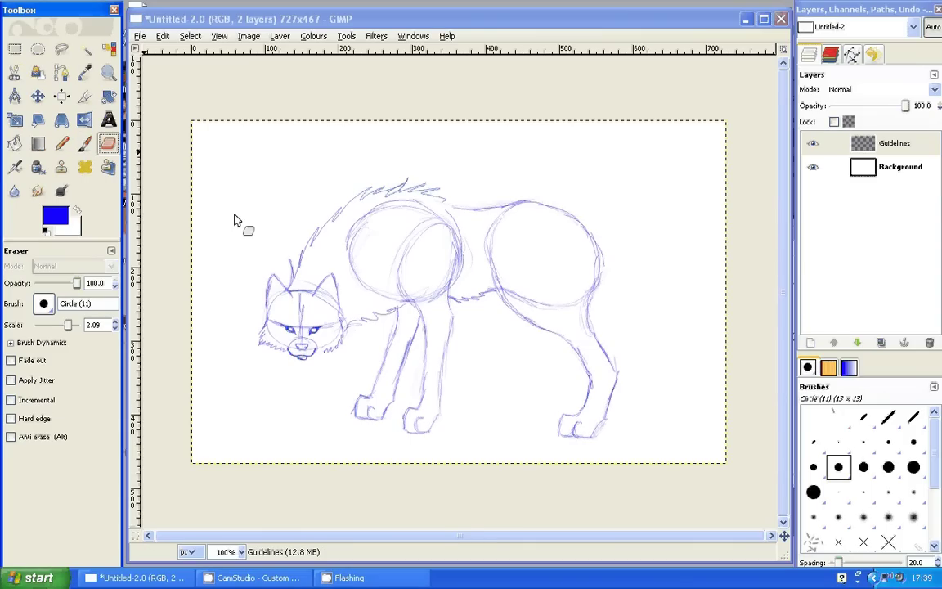
- Replace the lower second front leg and paw with new strokes, and add a rear leg under the hip
mouse_move(442, 377)
left_mouse_down()
mouse_move(409, 427)
mouse_move(360, 402)
left_mouse_up()
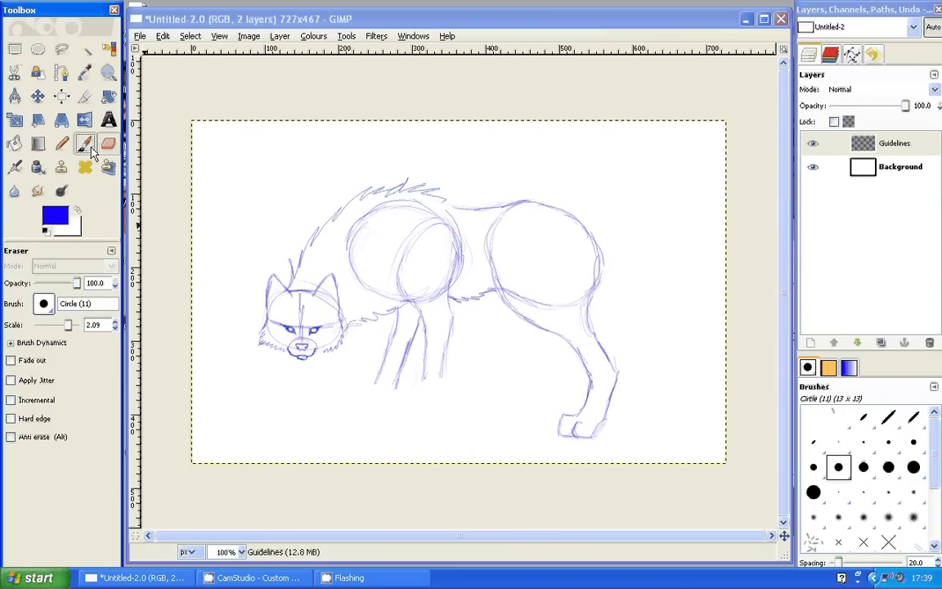
left_click(91, 148)
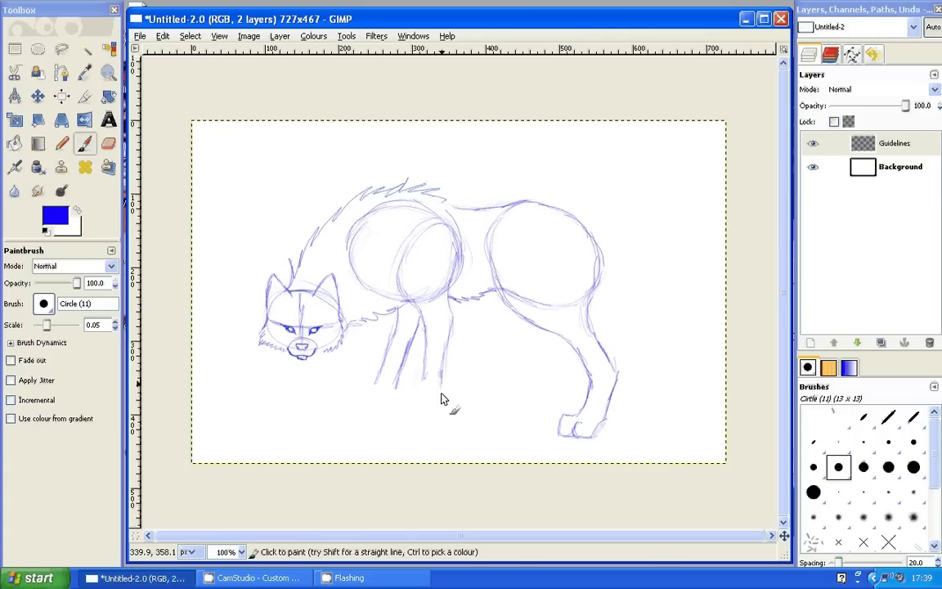
mouse_move(441, 375)
left_mouse_down()
mouse_move(446, 411)
mouse_move(417, 436)
mouse_move(418, 423)
left_mouse_up()
left_click_drag(406, 424, 424, 386)
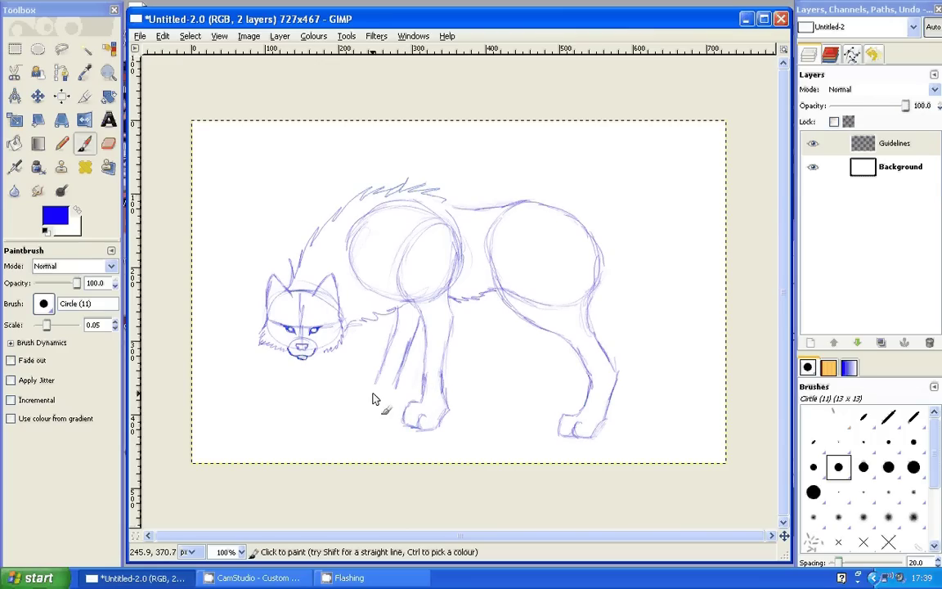
mouse_move(372, 399)
left_mouse_down()
mouse_move(361, 401)
mouse_move(366, 422)
mouse_move(372, 412)
mouse_move(379, 419)
left_mouse_up()
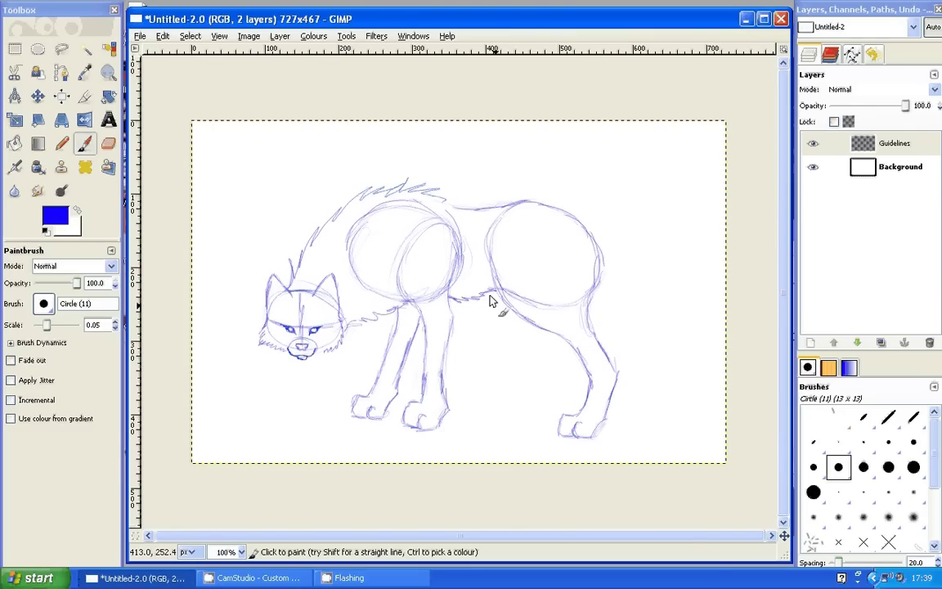
mouse_move(490, 300)
left_mouse_down()
mouse_move(540, 346)
mouse_move(501, 421)
mouse_move(518, 420)
left_mouse_up()
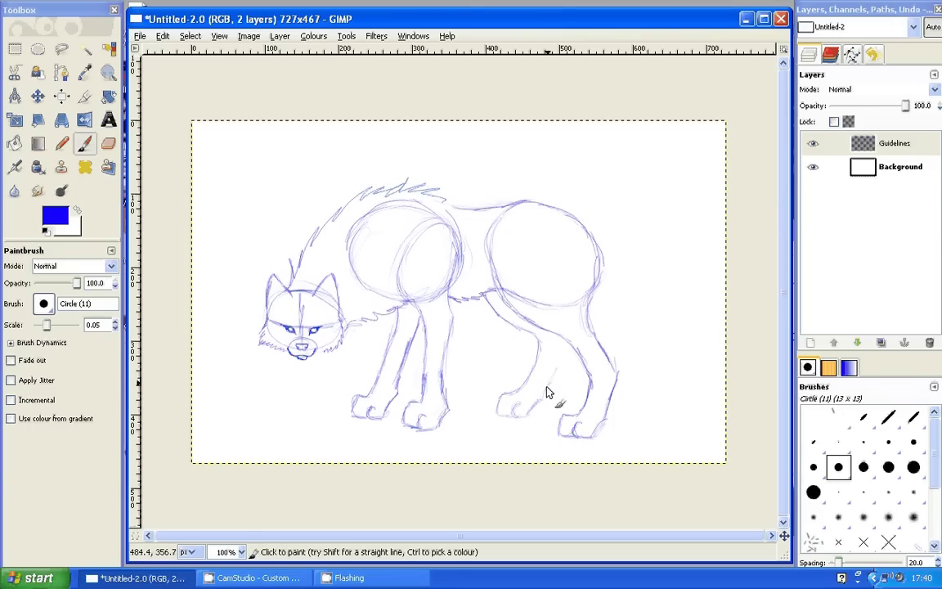
left_click_drag(547, 396, 568, 342)
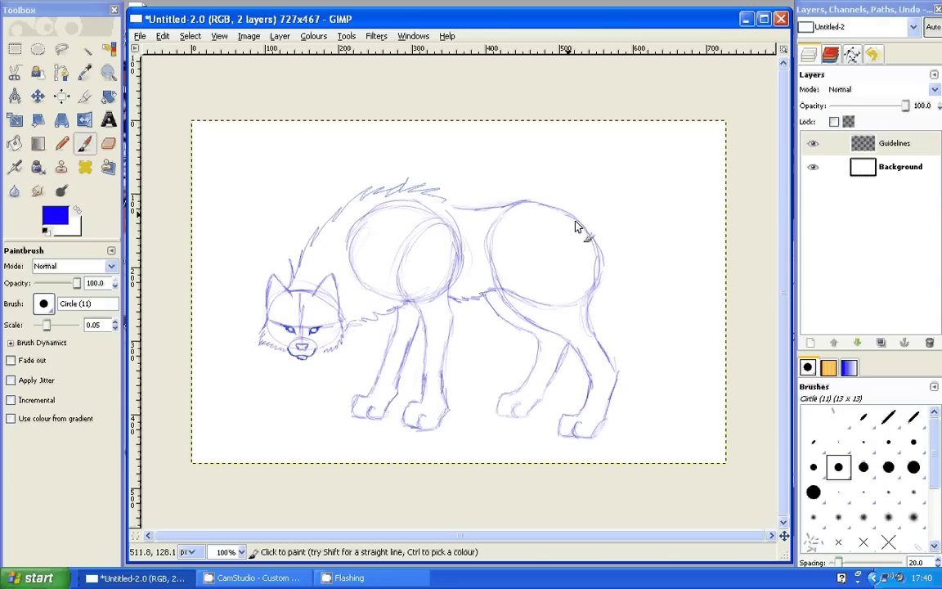
- Paint a bushy tail from the wolf's hip and erase the front paw
mouse_move(601, 235)
left_mouse_down()
mouse_move(688, 246)
mouse_move(609, 267)
mouse_move(640, 282)
mouse_move(717, 288)
left_mouse_up()
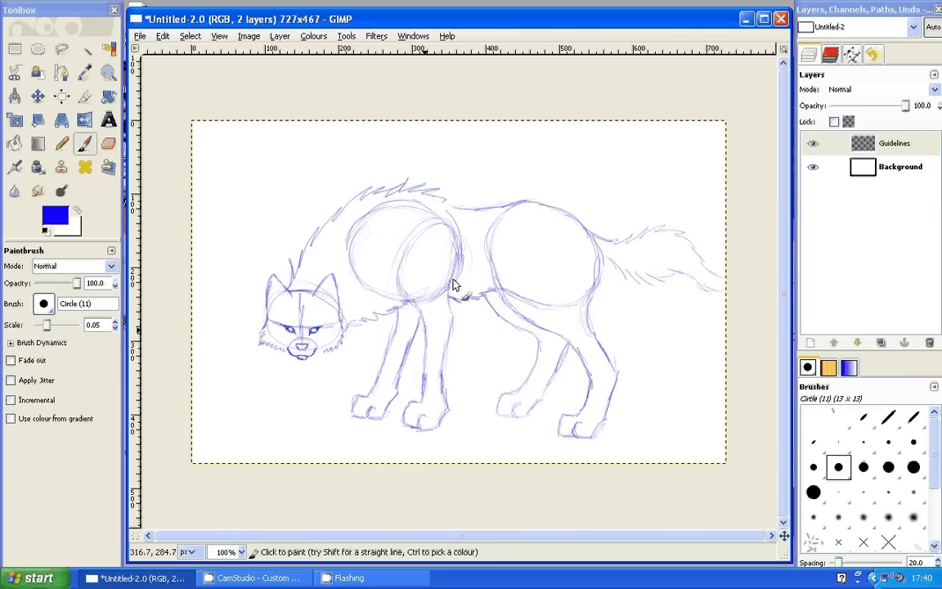
left_click(109, 146)
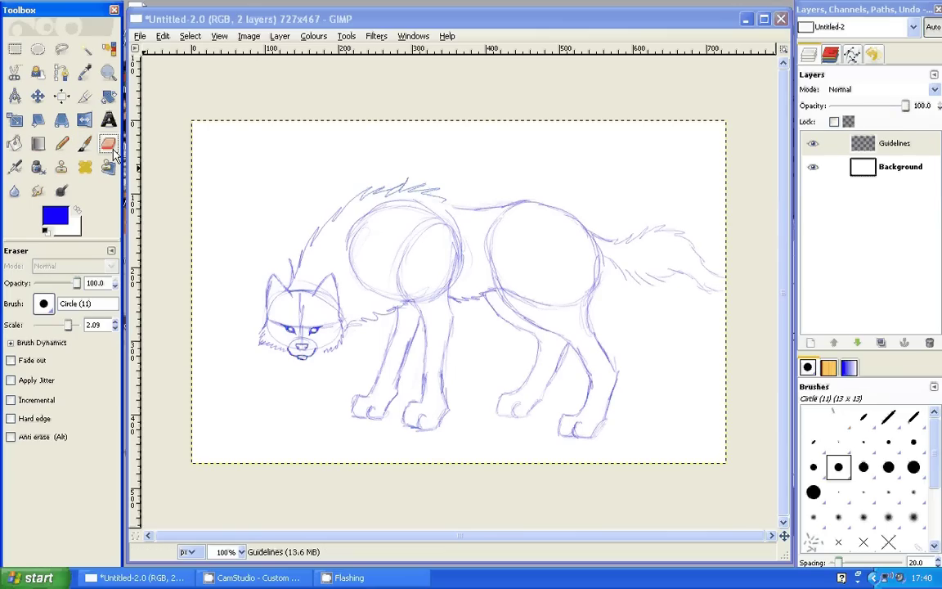
left_click_drag(442, 407, 408, 418)
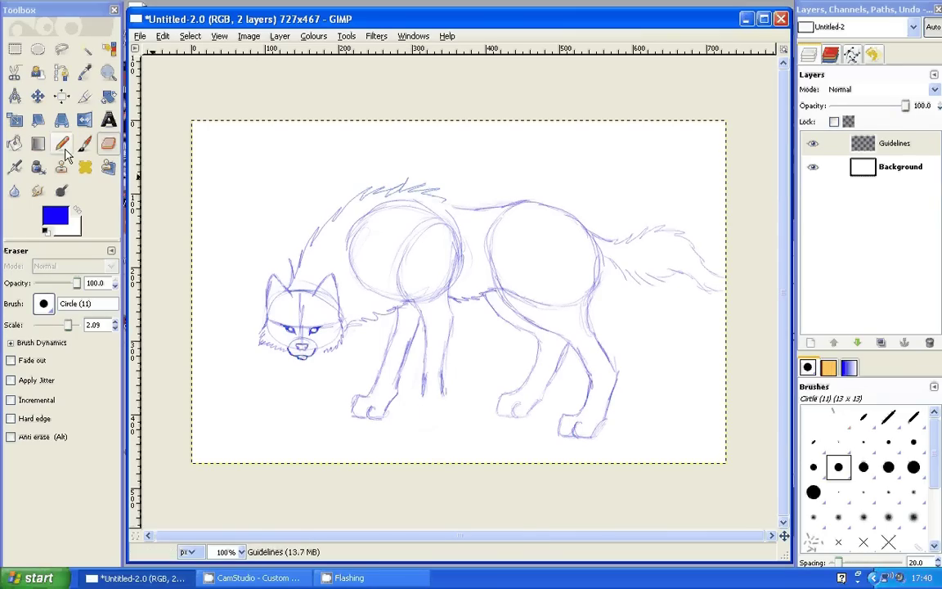
key("p")
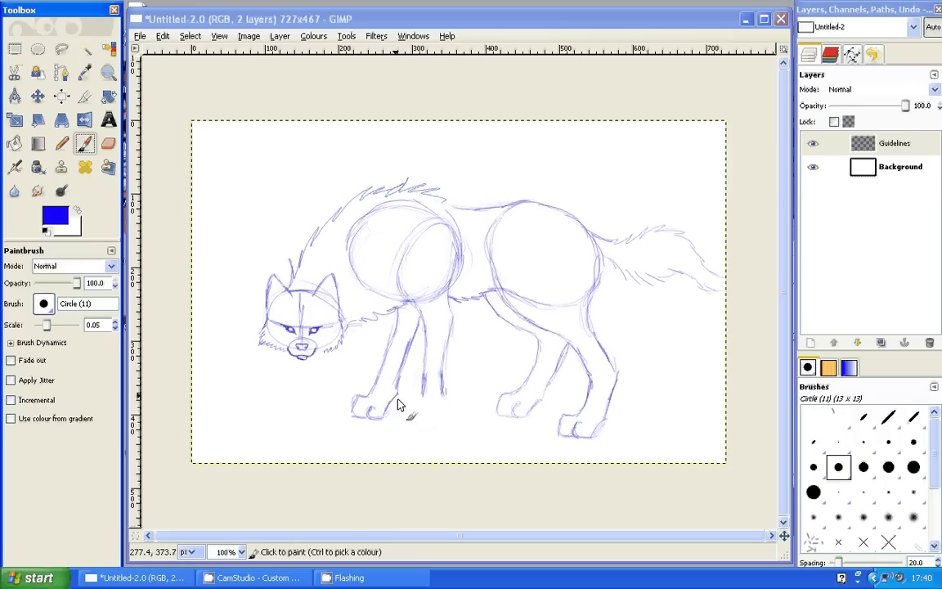
- Redraw the front paw with toe marks and darken the back line from shoulder to hip
left_click_drag(398, 404, 424, 392)
mouse_move(390, 349)
left_mouse_down()
mouse_move(384, 382)
mouse_move(409, 408)
left_mouse_up()
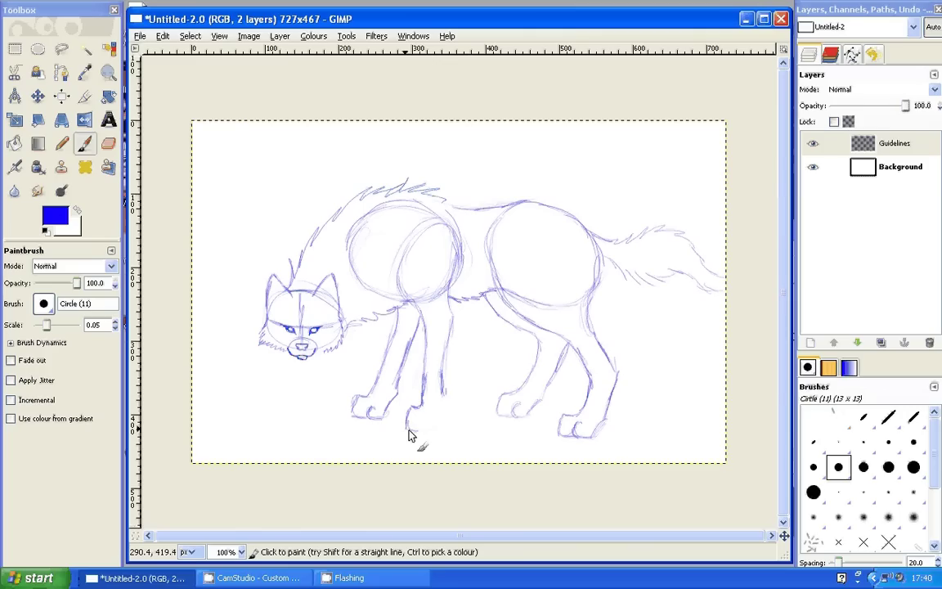
mouse_move(409, 434)
left_mouse_down()
mouse_move(427, 418)
mouse_move(433, 429)
mouse_move(436, 372)
left_mouse_up()
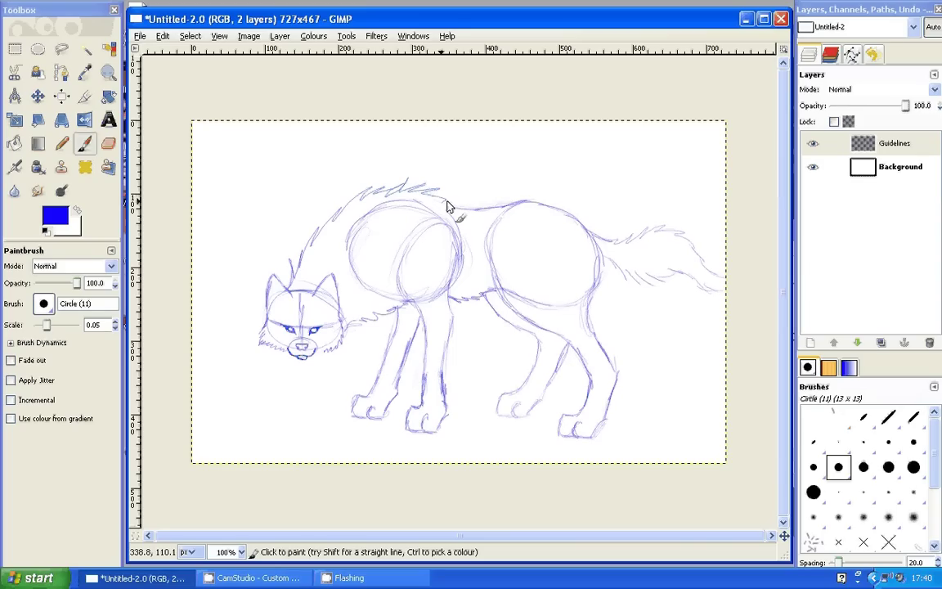
left_click_drag(447, 207, 493, 215)
left_click(109, 73)
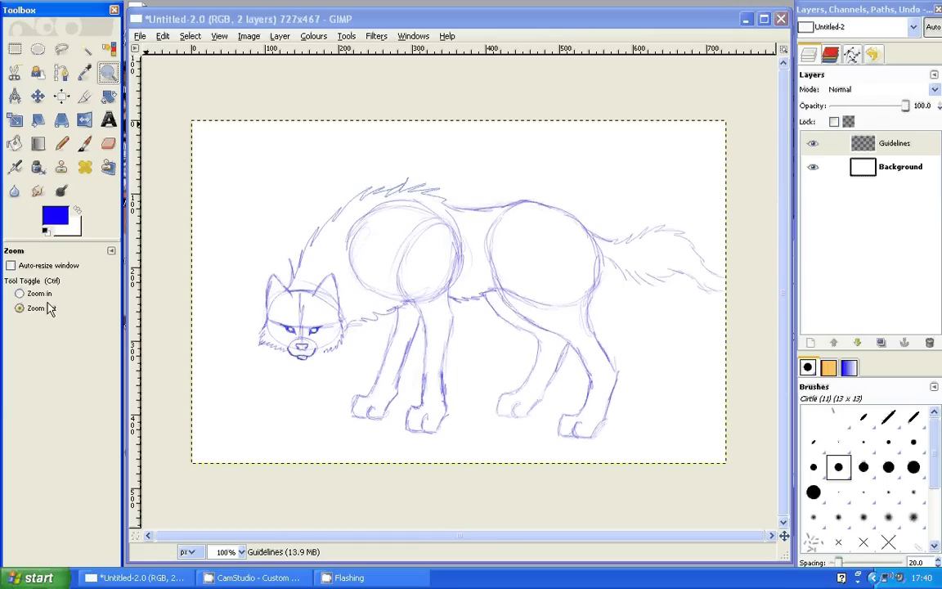
- Zoom in on the head and erase the lower-lip and chin strokes with a 0.20-scale eraser
left_click(205, 379)
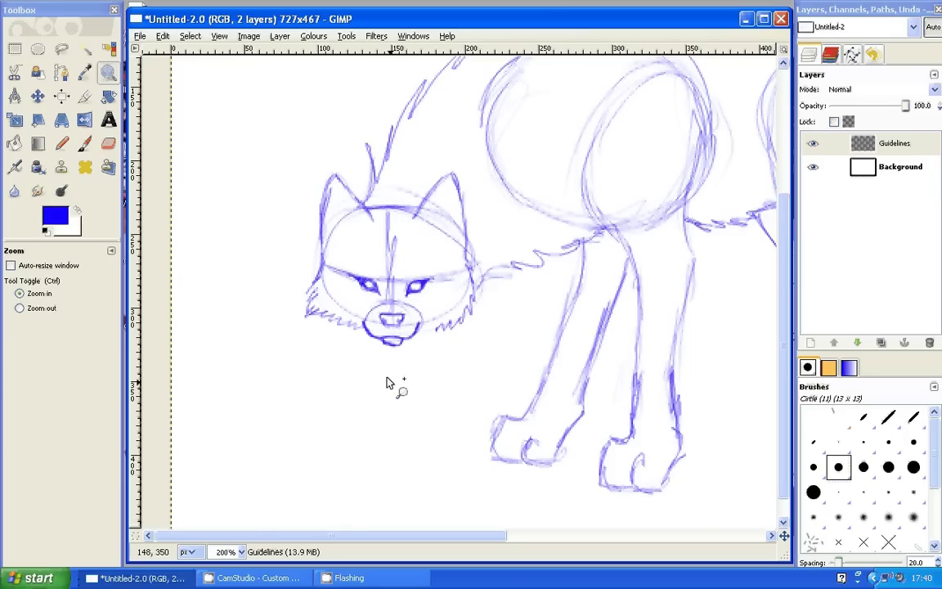
left_click(387, 383)
left_click(109, 144)
left_click_drag(413, 350, 427, 358)
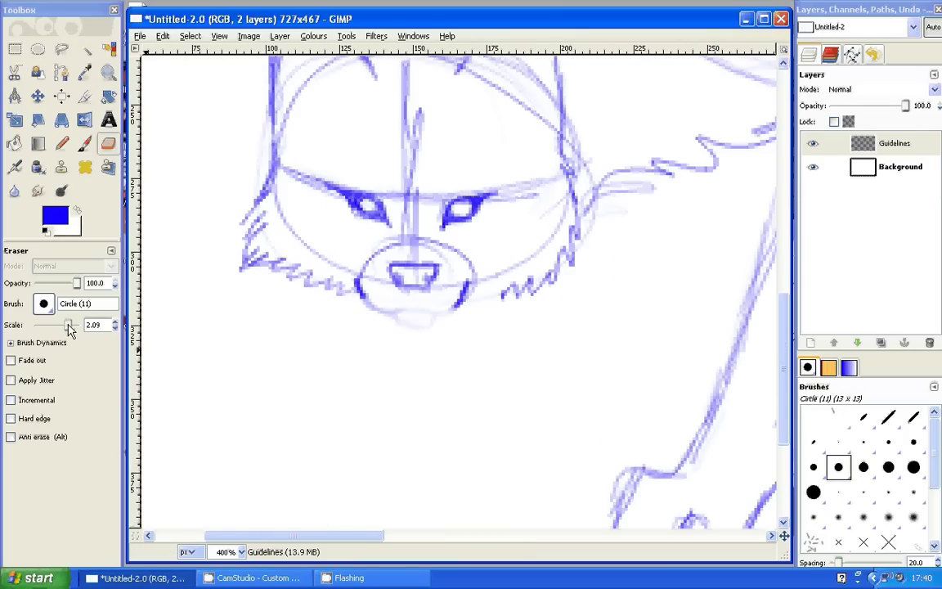
left_click_drag(70, 325, 41, 325)
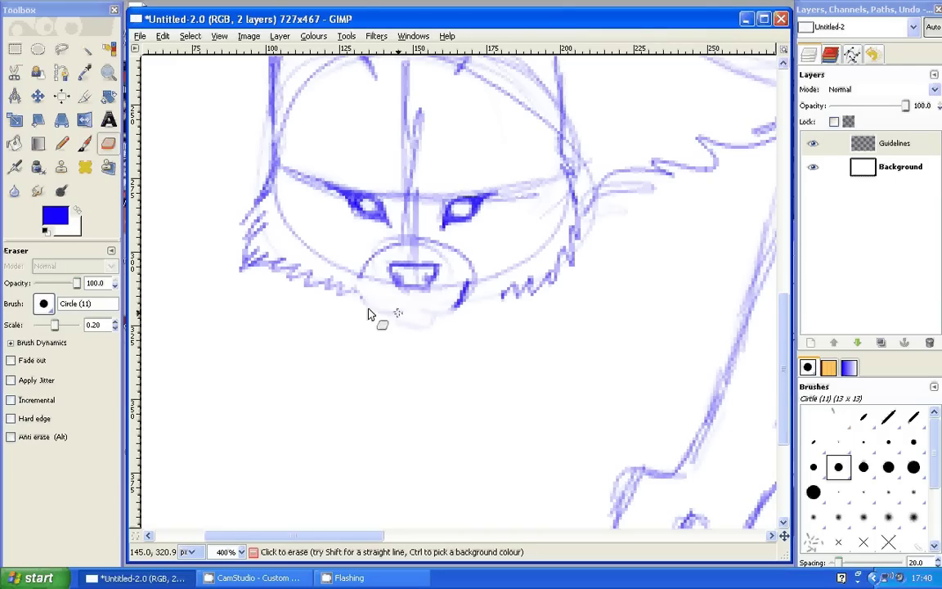
left_click_drag(368, 314, 404, 320)
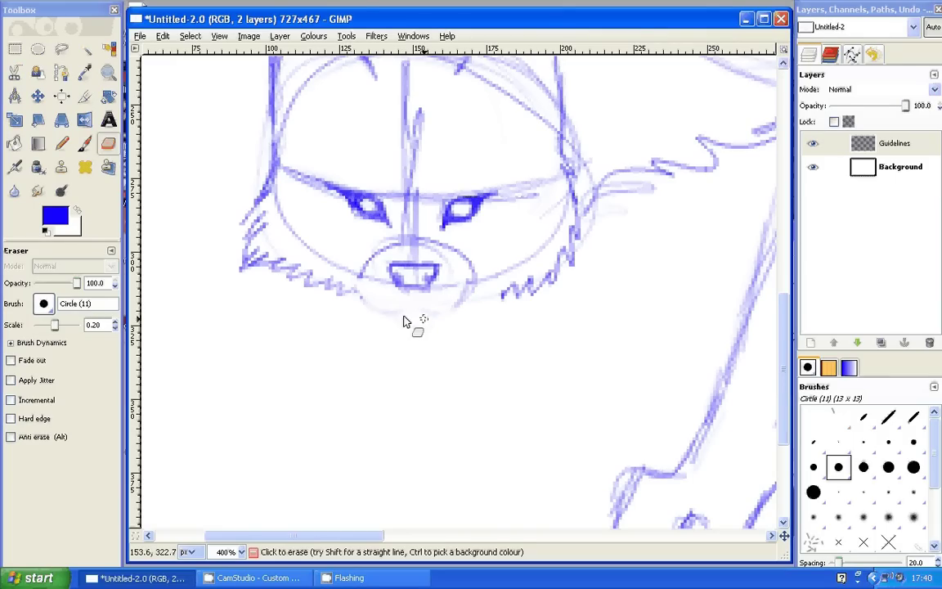
- Redraw the chin curve, the nose circle outline and the lower jaw under the muzzle
left_click(83, 147)
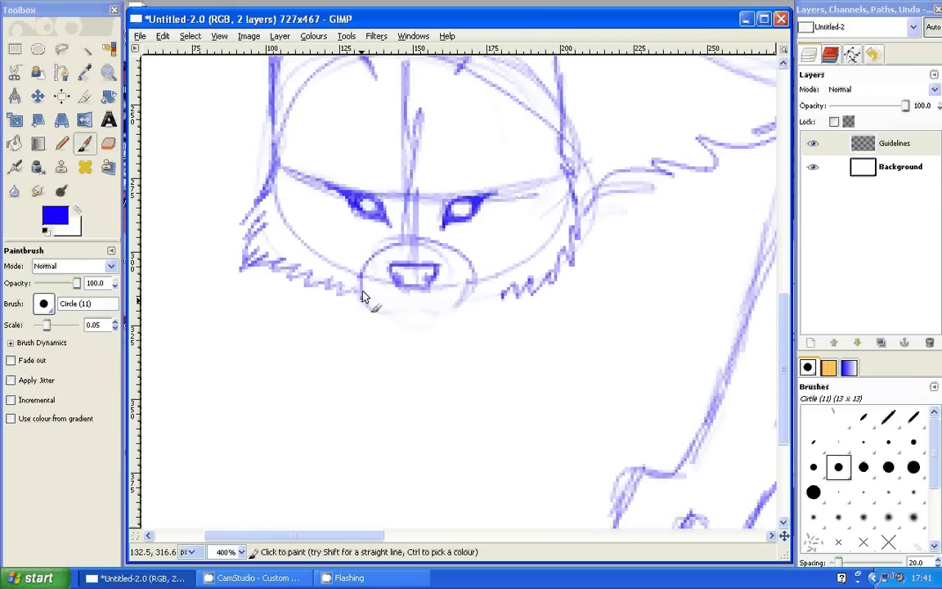
left_click_drag(364, 296, 411, 314)
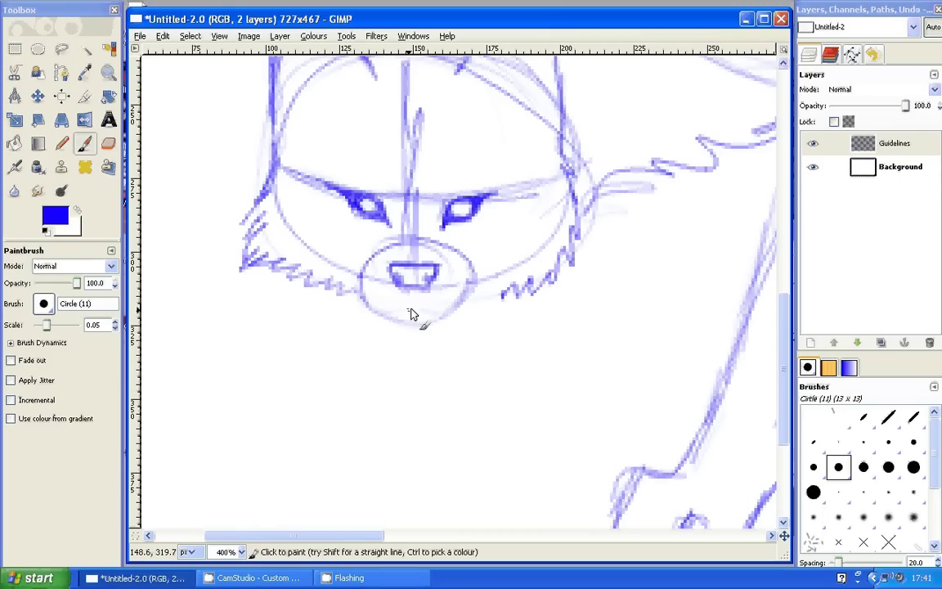
mouse_move(351, 279)
left_mouse_down()
mouse_move(399, 320)
mouse_move(448, 320)
left_mouse_up()
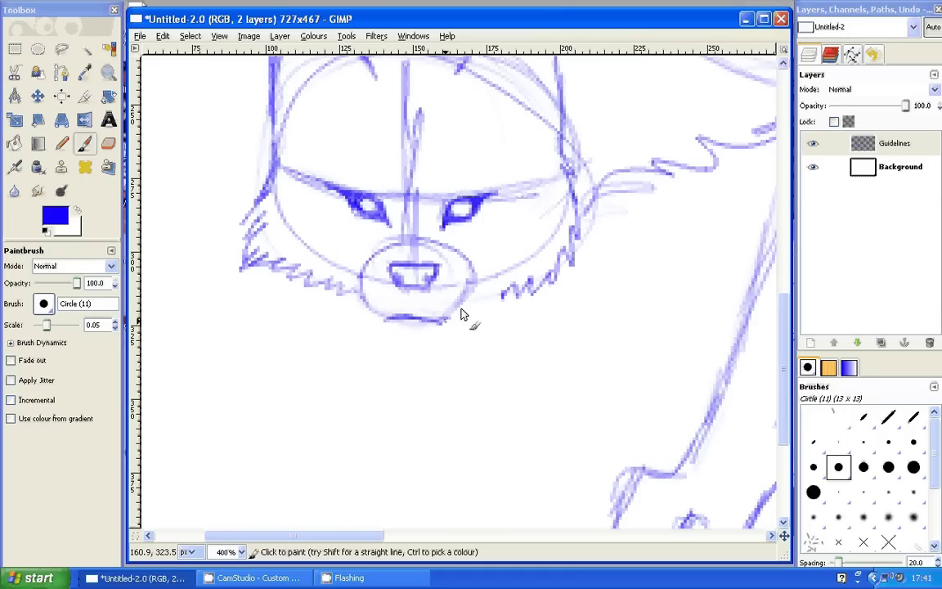
mouse_move(472, 276)
left_mouse_down()
mouse_move(394, 324)
mouse_move(360, 301)
mouse_move(357, 279)
left_mouse_up()
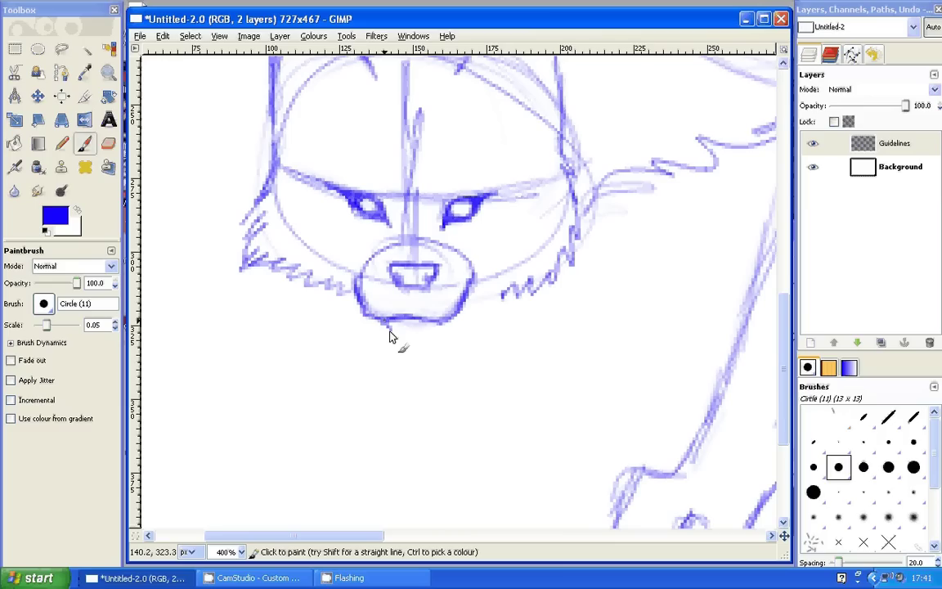
mouse_move(389, 336)
left_mouse_down()
mouse_move(423, 337)
mouse_move(454, 315)
left_mouse_up()
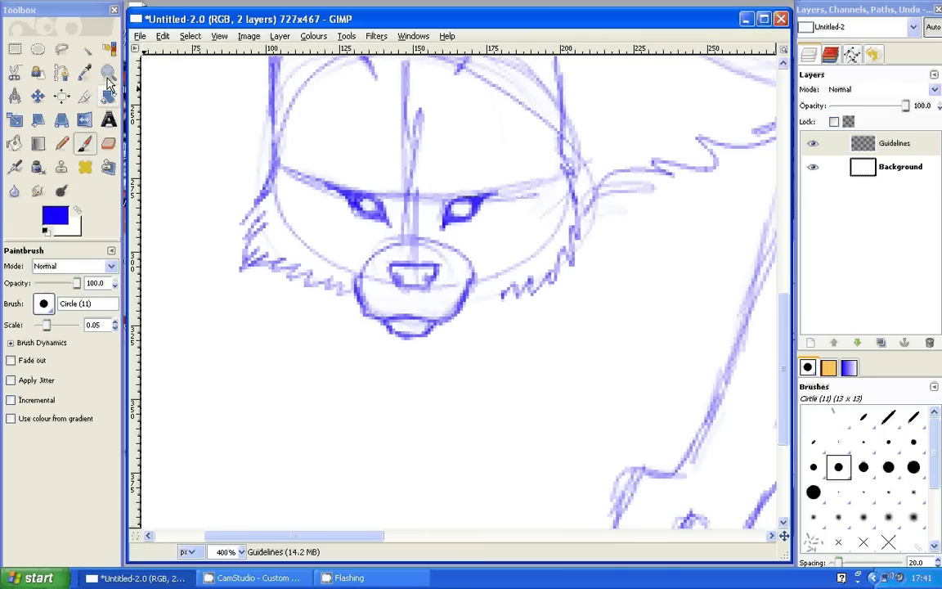
- Zoom out to 200% and refine the fur tufts on the wolf's right cheek
left_click(108, 74)
left_click(21, 307)
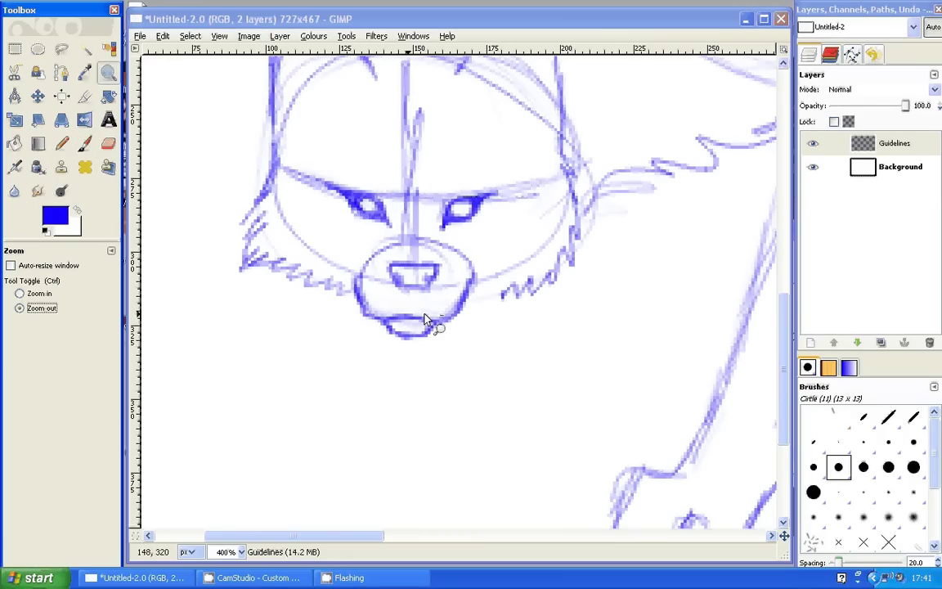
left_click(424, 319)
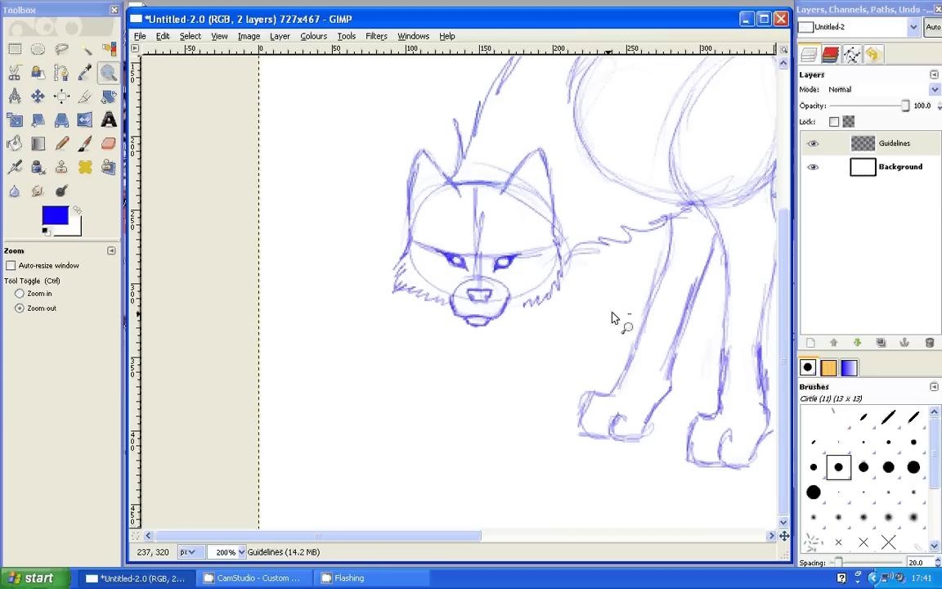
left_click(86, 145)
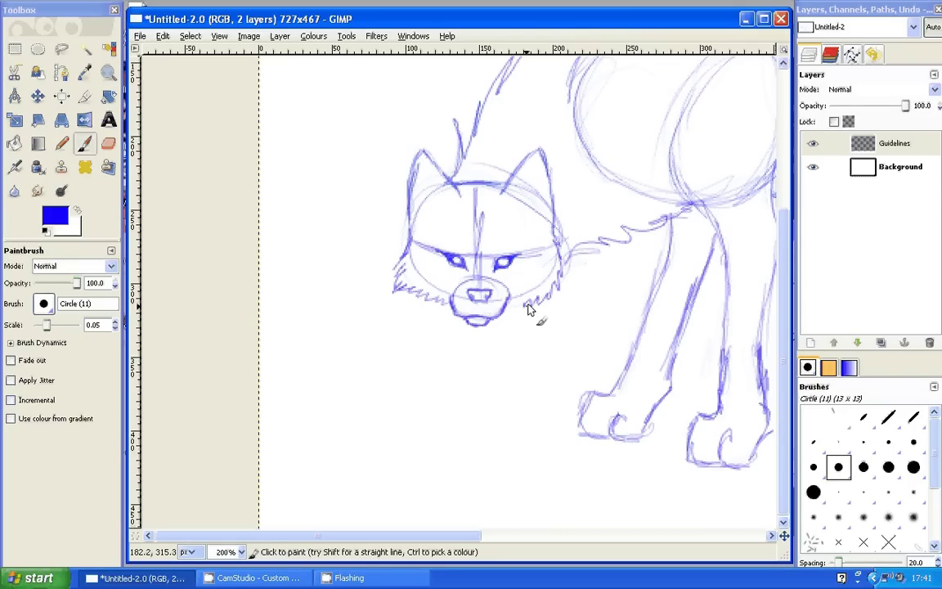
left_click_drag(528, 309, 517, 321)
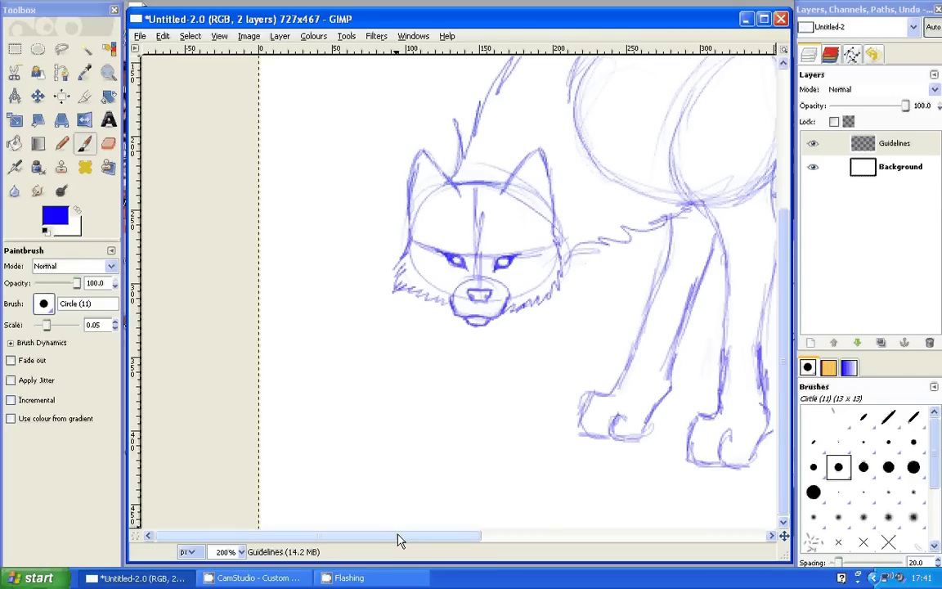
left_click_drag(401, 540, 461, 540)
- Zoom out to show the whole wolf sketch at 100%
left_click(108, 72)
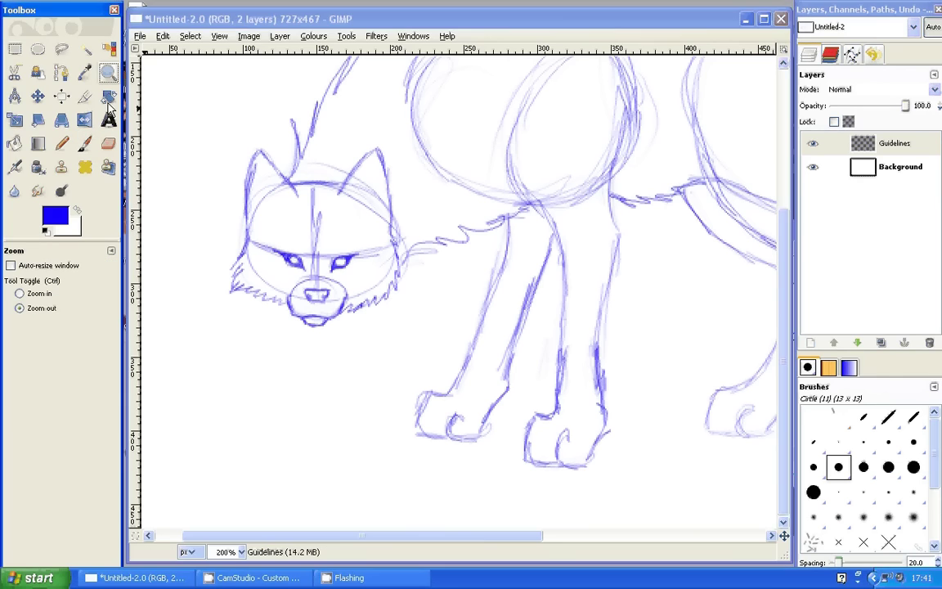
left_click(298, 330)
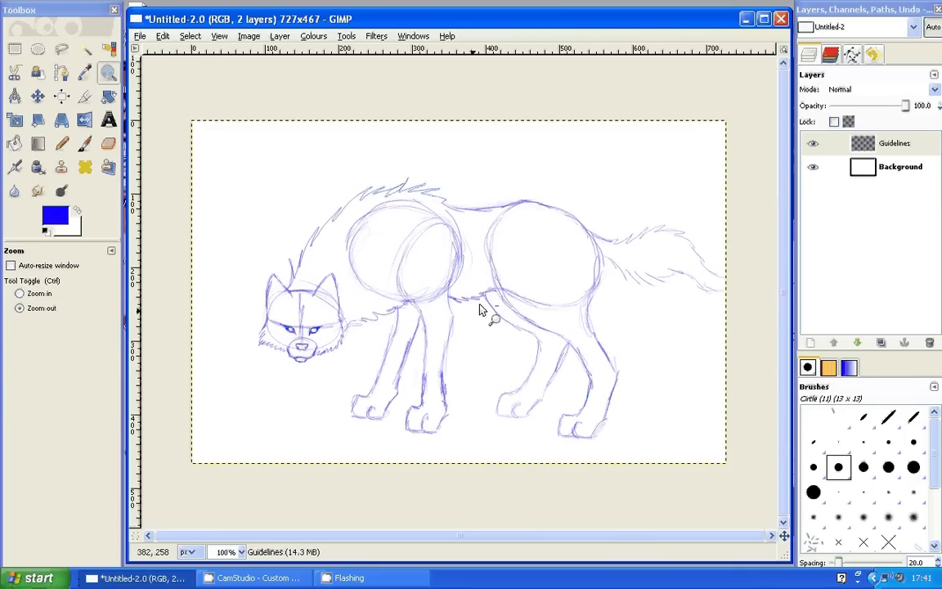
left_click(139, 36)
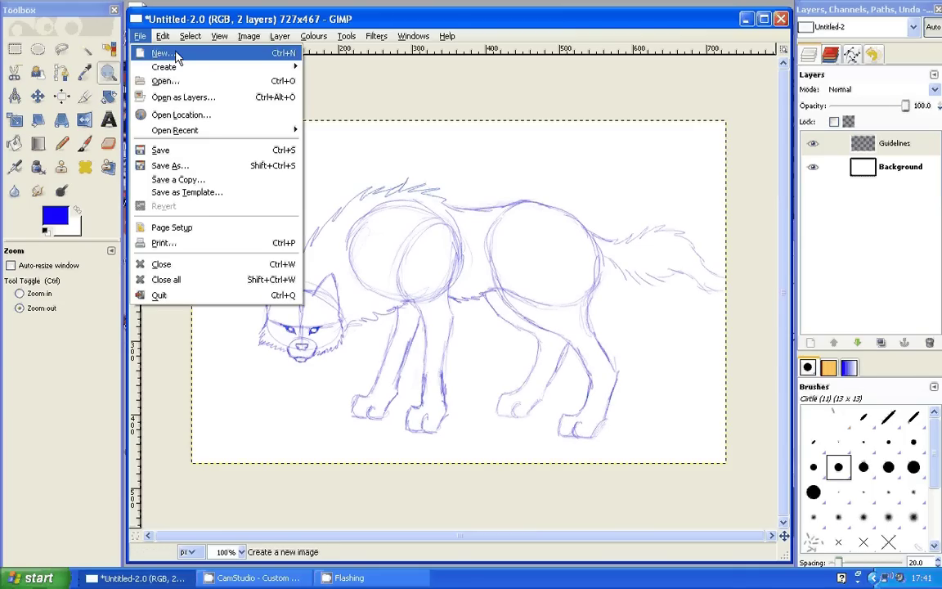
- Create a new blank image and set its view to 100% zoom
left_click(162, 53)
left_click(313, 220)
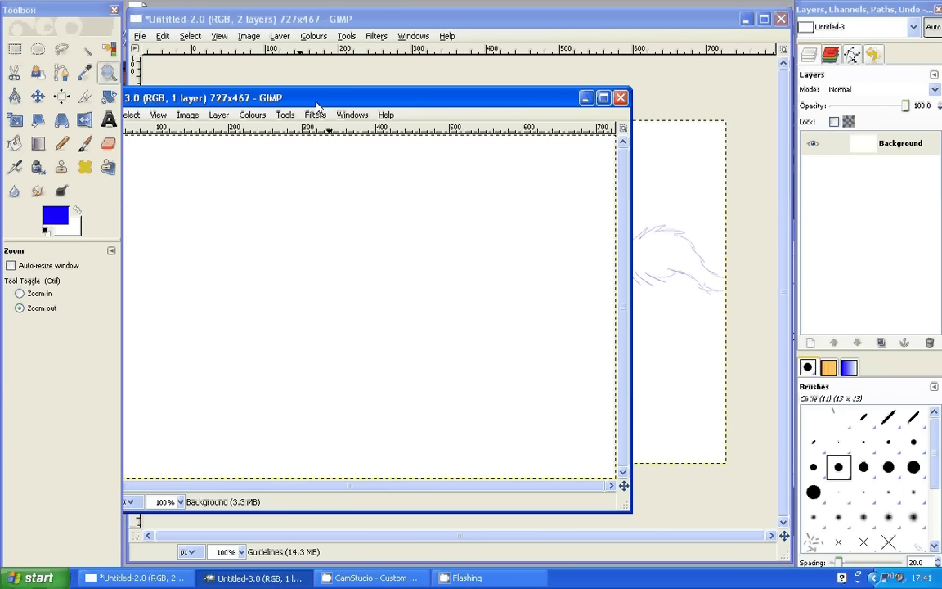
mouse_move(317, 106)
left_mouse_down()
mouse_move(428, 77)
mouse_move(438, 54)
left_mouse_up()
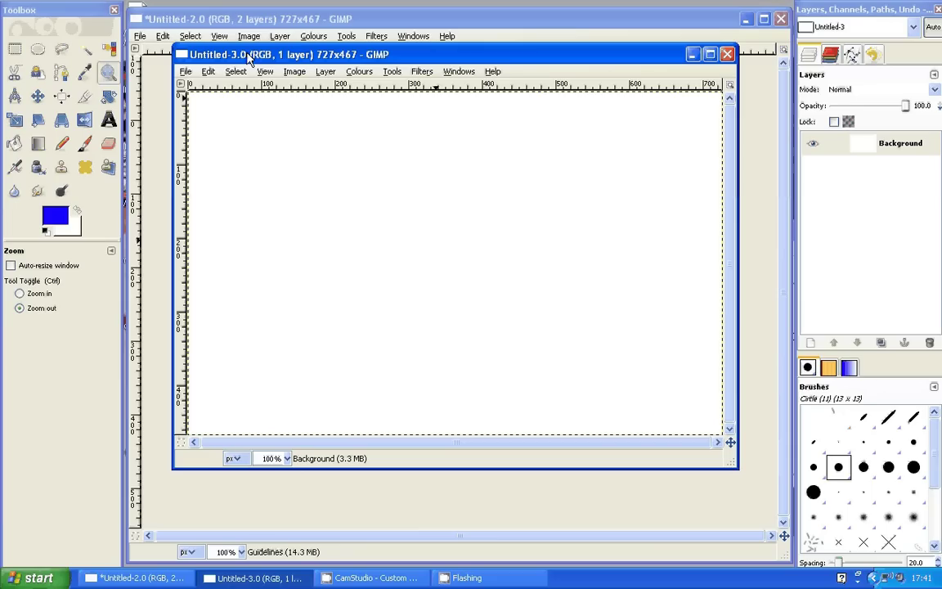
left_click(217, 159)
left_click(85, 143)
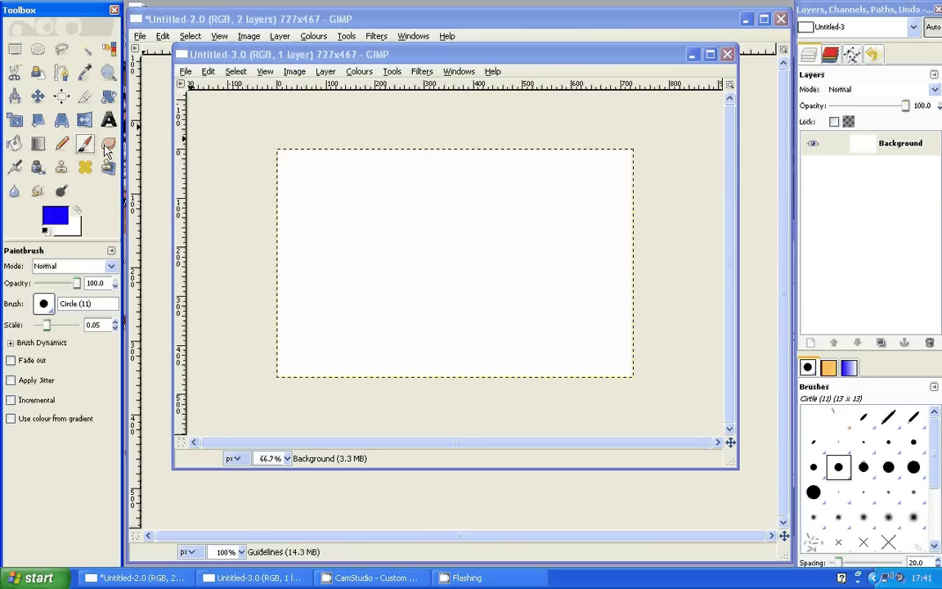
left_click(108, 72)
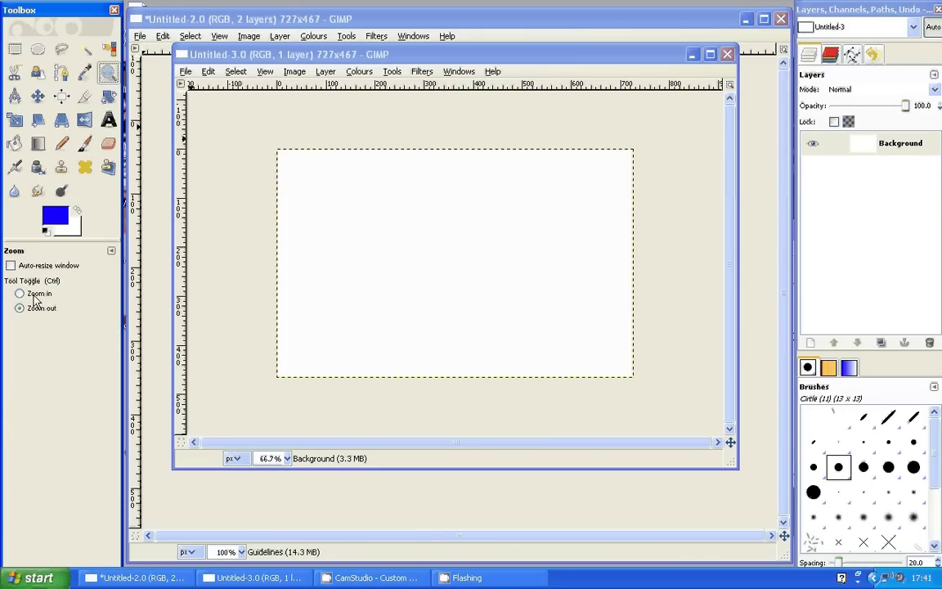
left_click(36, 293)
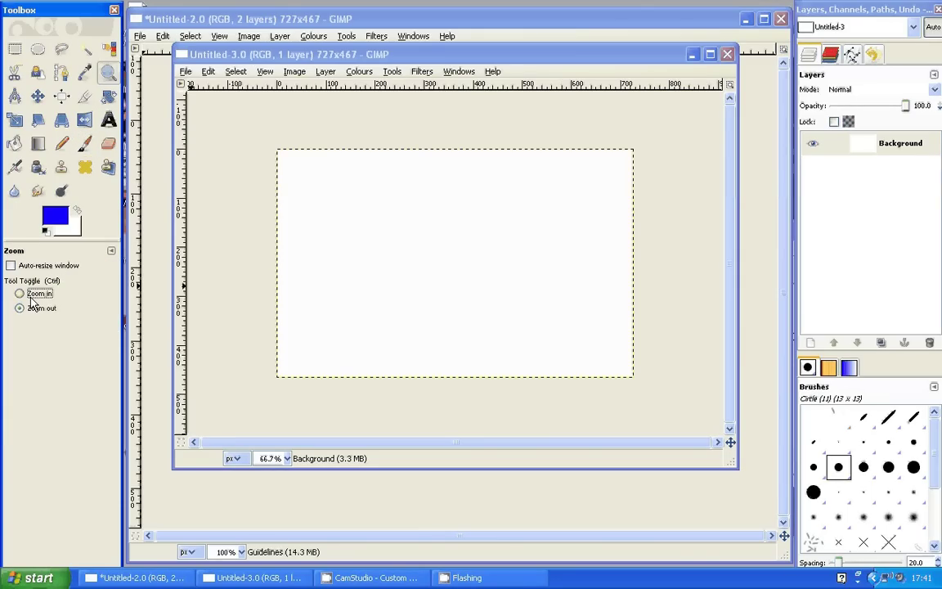
left_click(237, 280)
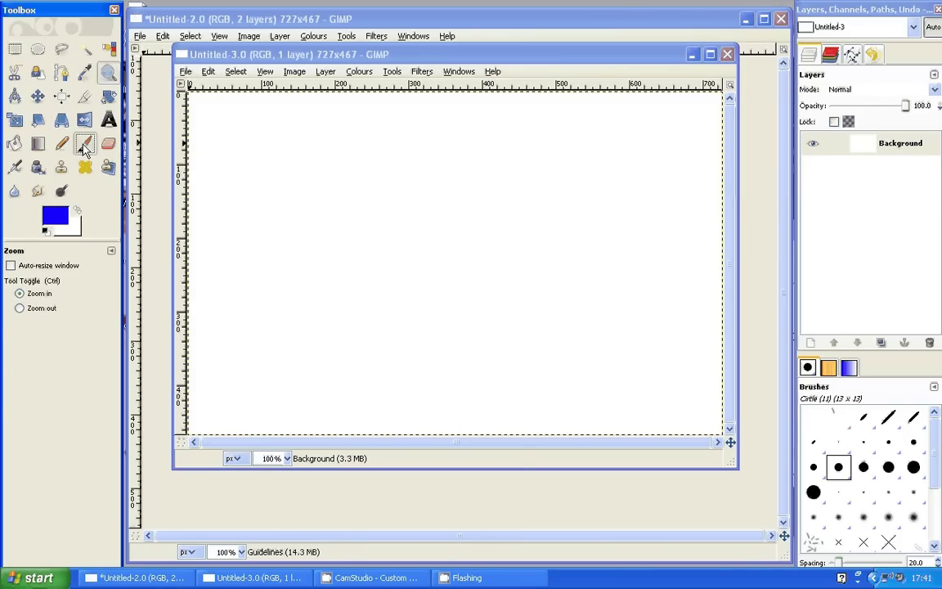
- Handwrite a note about making a layer called 'Lineart' on the blank canvas
left_click(85, 148)
mouse_move(231, 137)
left_mouse_down()
mouse_move(273, 190)
mouse_move(417, 162)
mouse_move(483, 172)
mouse_move(630, 143)
left_mouse_up()
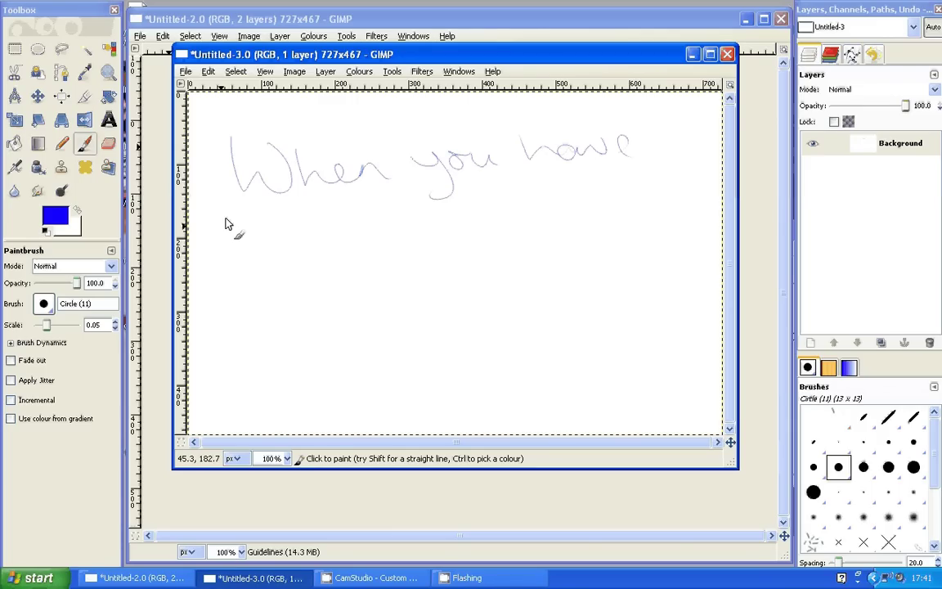
left_click_drag(228, 224, 278, 238)
mouse_move(346, 235)
left_mouse_down()
mouse_move(579, 215)
mouse_move(601, 232)
left_mouse_up()
mouse_move(229, 321)
left_mouse_down()
mouse_move(645, 296)
mouse_move(684, 273)
left_mouse_up()
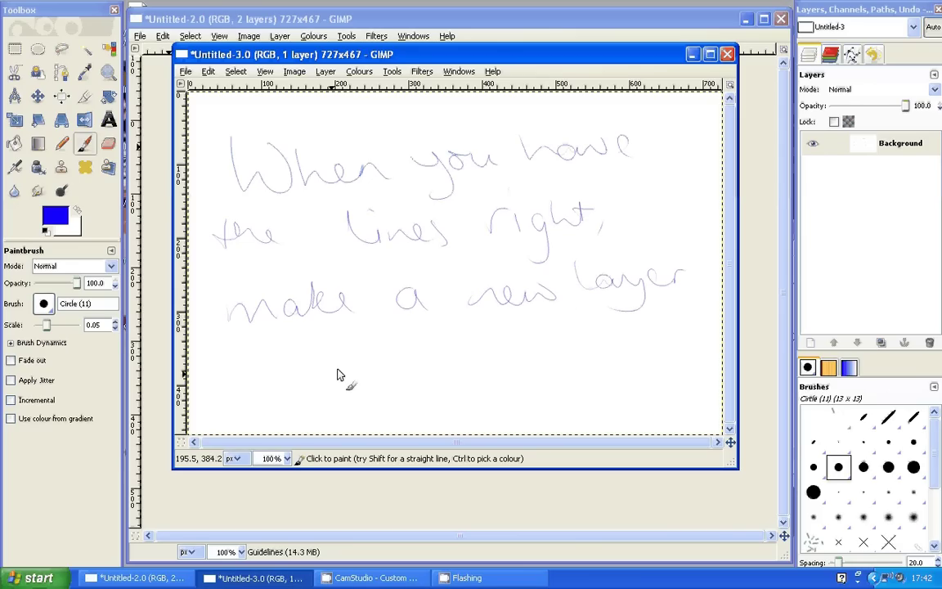
mouse_move(308, 373)
left_mouse_down()
mouse_move(430, 358)
mouse_move(454, 340)
mouse_move(503, 346)
left_mouse_up()
mouse_move(514, 347)
left_mouse_down()
mouse_move(530, 360)
mouse_move(608, 368)
mouse_move(665, 346)
left_mouse_up()
left_click(681, 370)
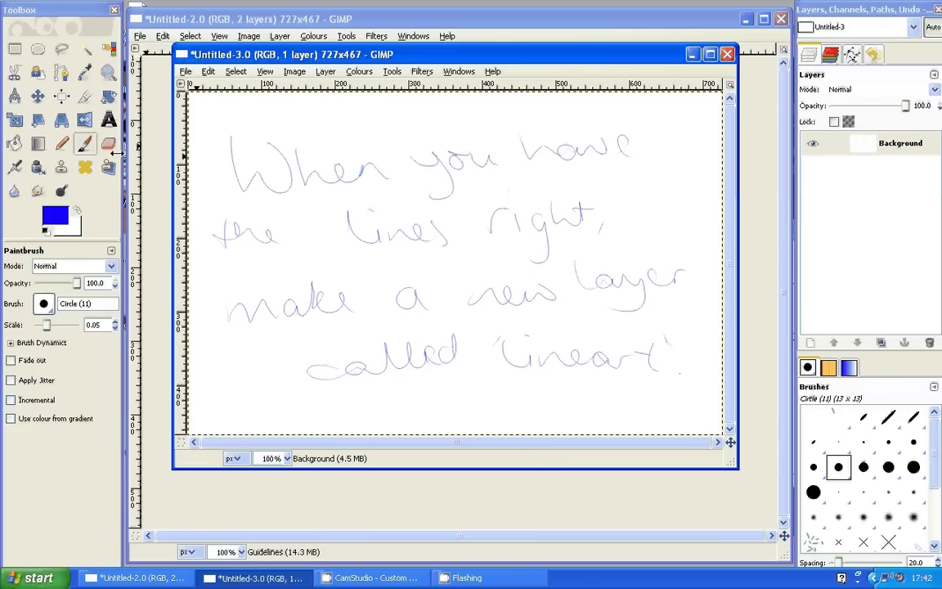
- Wipe the note with an enlarged eraser and bring the wolf sketch back to front
left_click(108, 144)
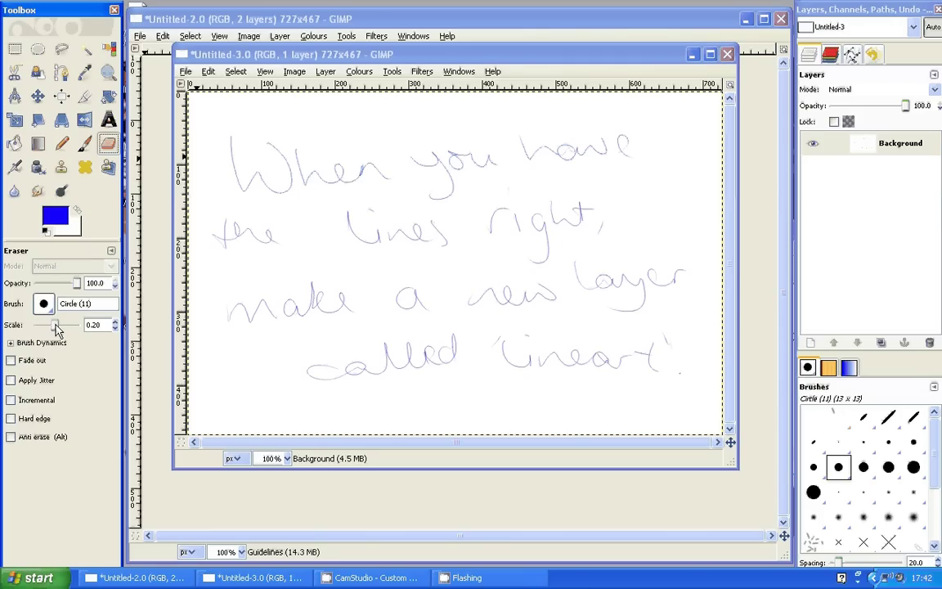
left_click_drag(57, 324, 77, 324)
mouse_move(392, 233)
left_mouse_down()
mouse_move(244, 178)
mouse_move(612, 219)
mouse_move(416, 286)
mouse_move(601, 374)
mouse_move(683, 355)
left_mouse_up()
left_click(300, 20)
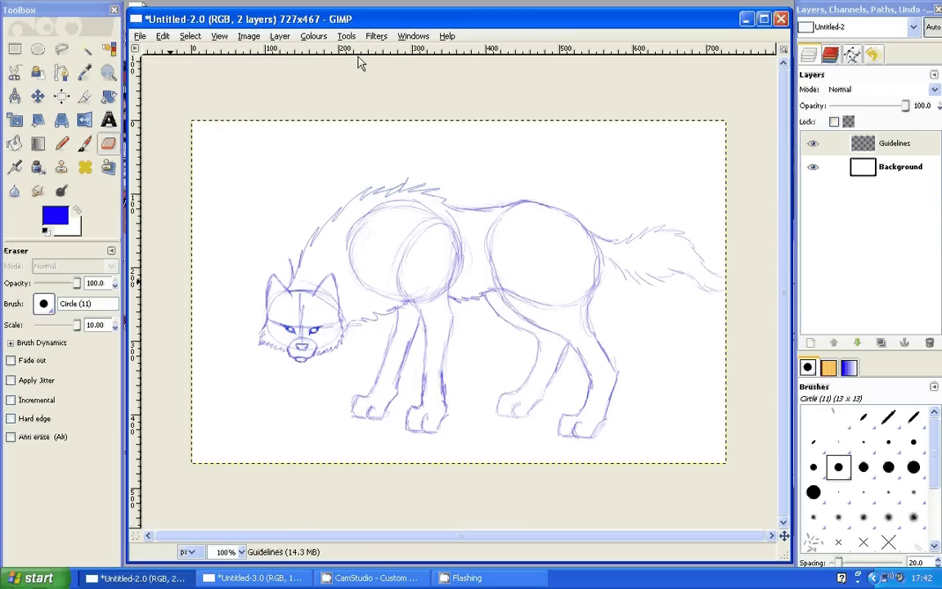
- Add a new layer named 'Lineart' to the wolf image
left_click(811, 343)
type("L")
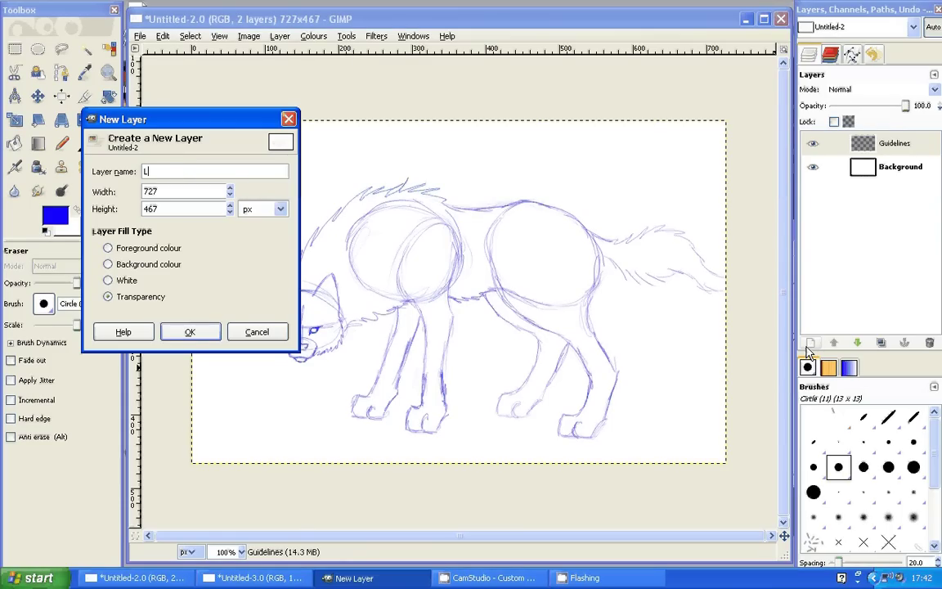
type("ineart")
key("Return")
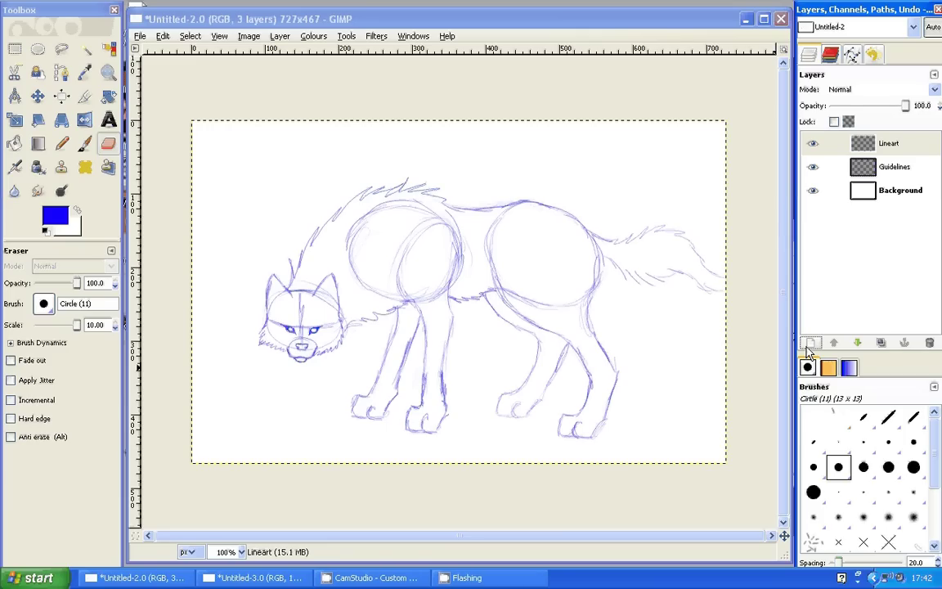
- Choose the Paintbrush and set the foreground colour to black
left_click(85, 145)
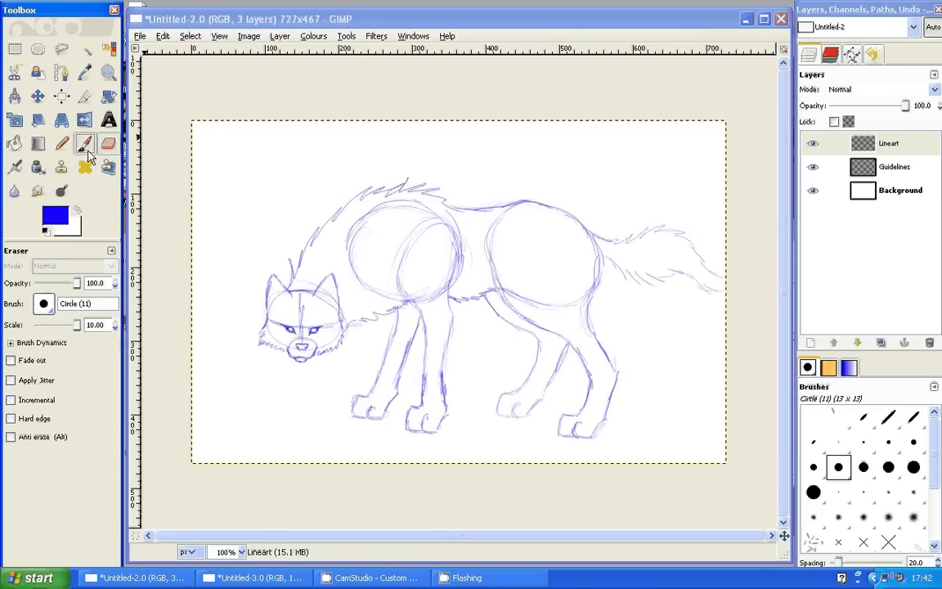
left_click(61, 215)
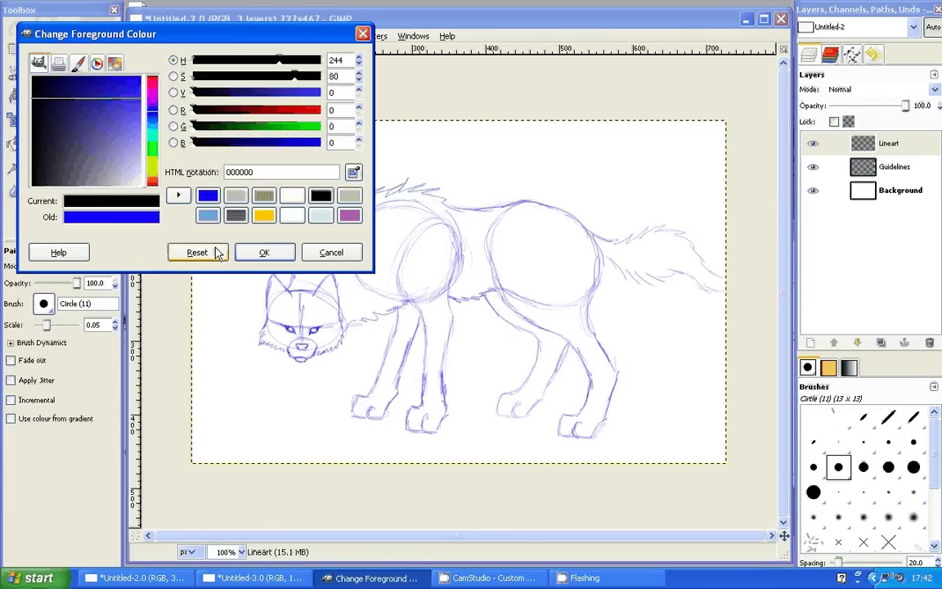
left_click(265, 250)
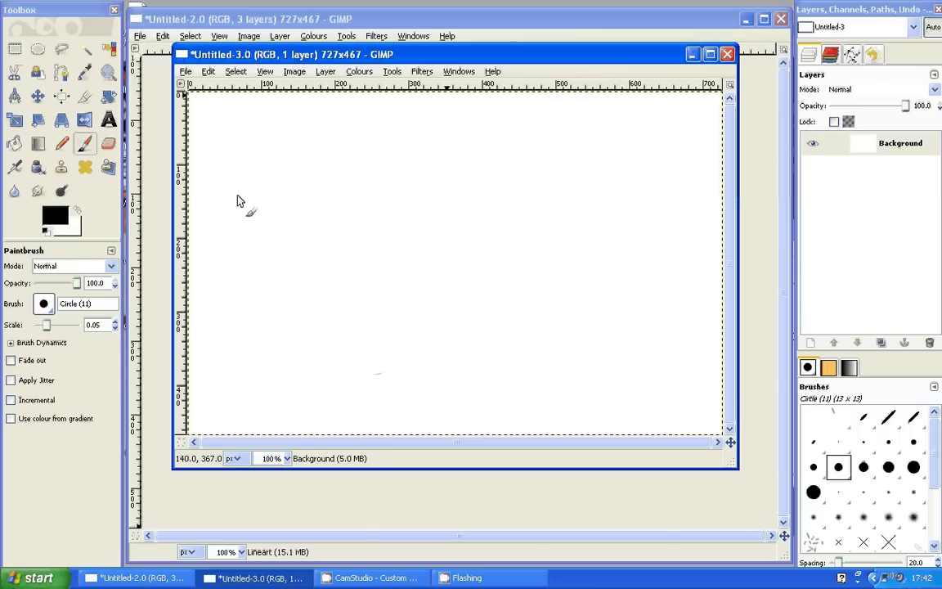
- Handwrite 'Remember to go back to black pen!' on the blank image
mouse_move(238, 197)
left_mouse_down()
mouse_move(429, 166)
mouse_move(506, 168)
left_mouse_up()
left_click_drag(569, 160, 597, 168)
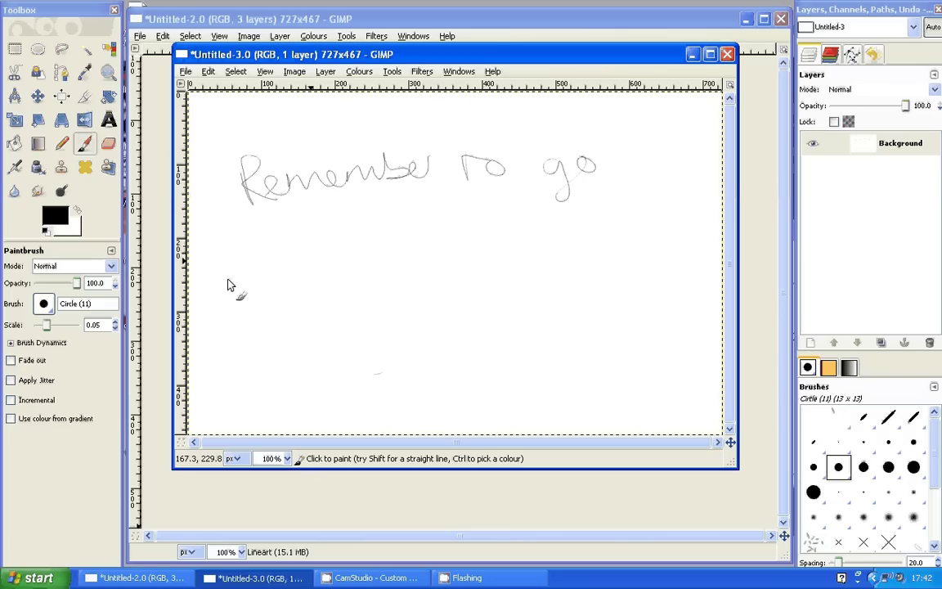
mouse_move(252, 251)
left_mouse_down()
mouse_move(309, 275)
mouse_move(353, 264)
left_mouse_up()
mouse_move(410, 244)
left_mouse_down()
mouse_move(589, 244)
mouse_move(613, 257)
left_mouse_up()
mouse_move(360, 327)
left_mouse_down()
mouse_move(366, 353)
mouse_move(448, 327)
left_mouse_up()
left_click_drag(461, 294, 466, 337)
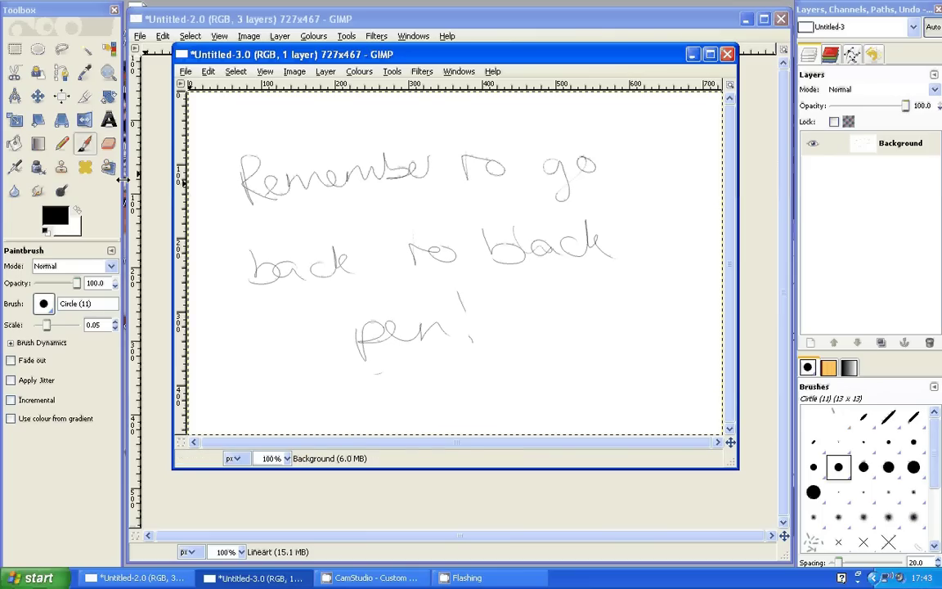
- Erase the reminder and return to the wolf sketch with the Paintbrush
key("shift+e")
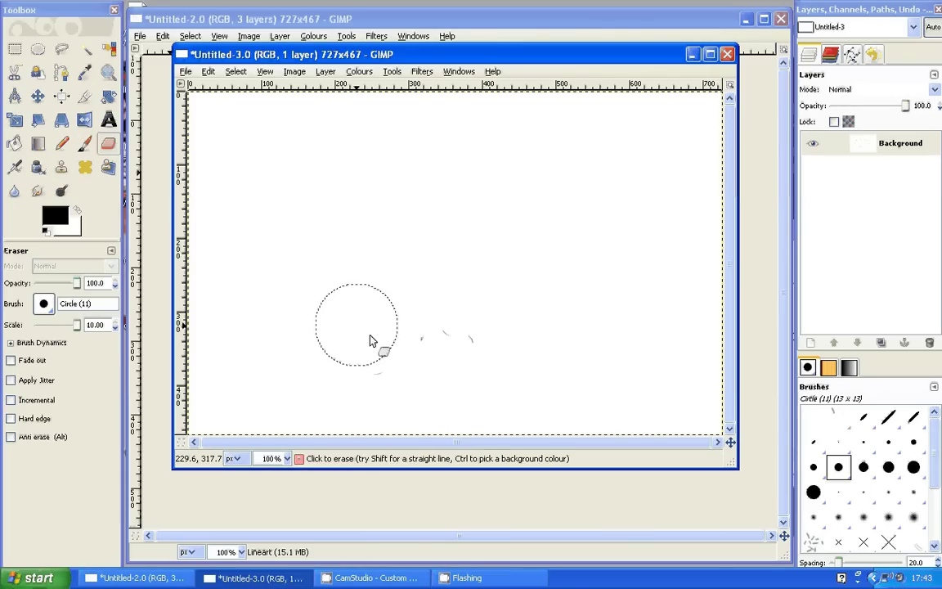
left_click(326, 21)
left_click(84, 144)
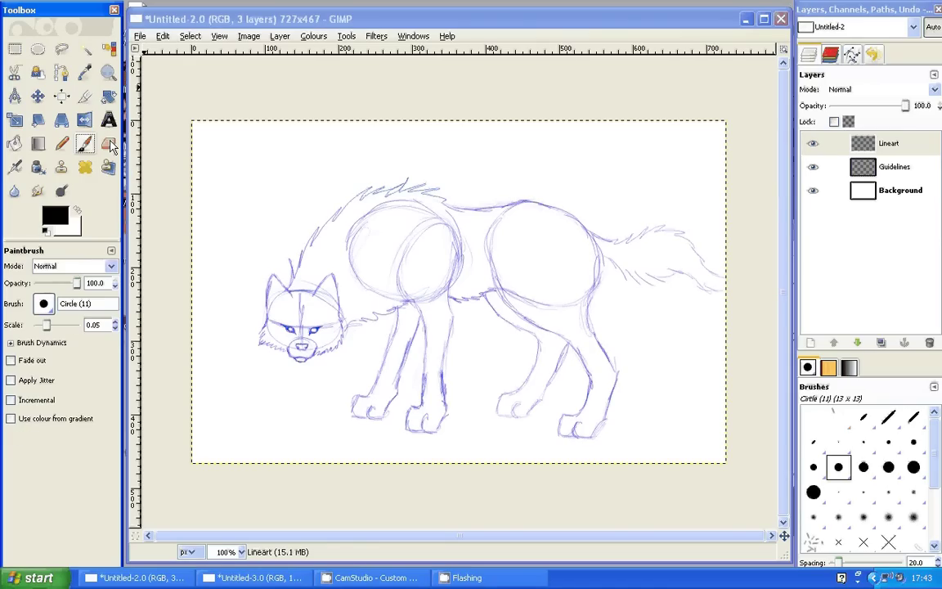
- Zoom in on the head and ink the left ear's edges and the head outline
key("z")
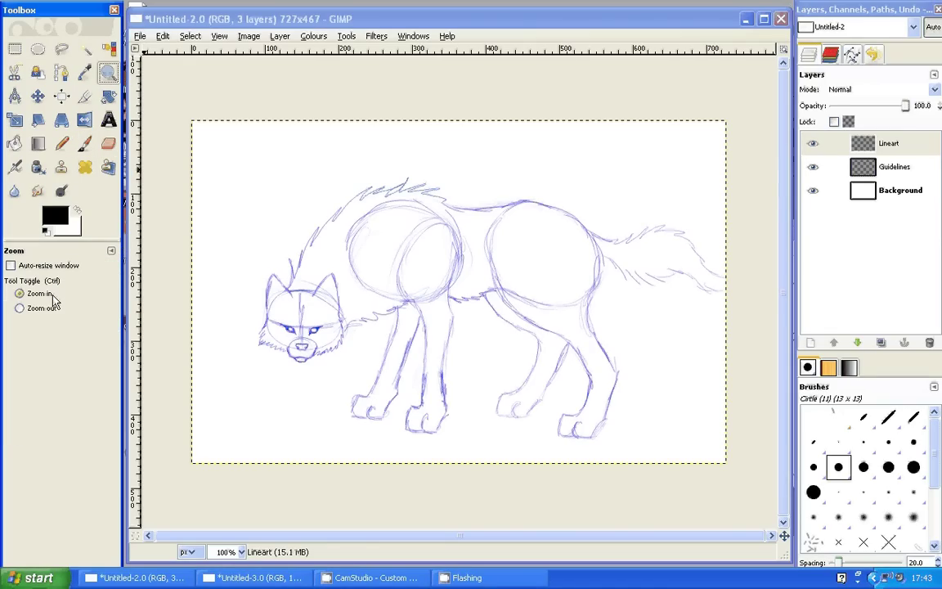
left_click(259, 328)
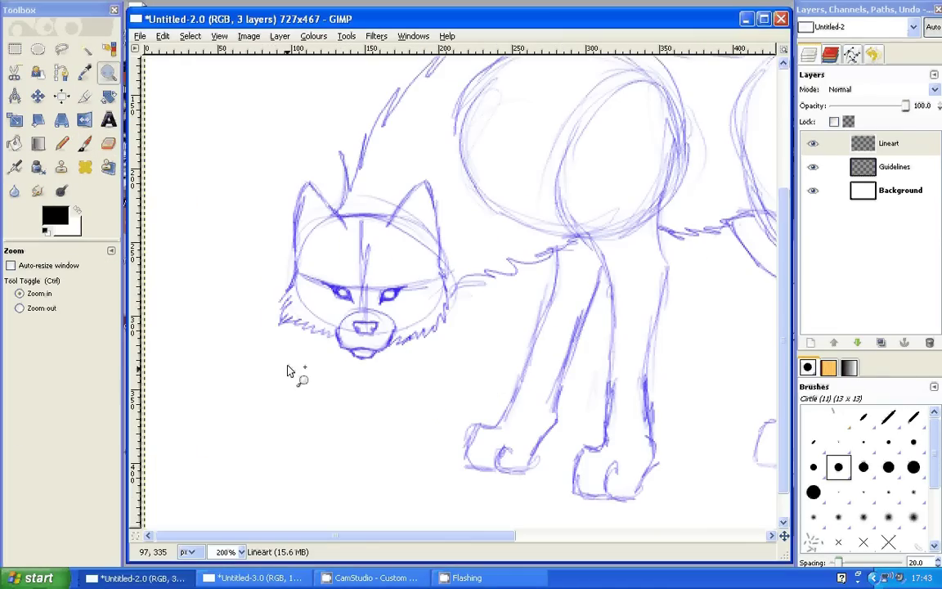
left_click(259, 328)
left_click(88, 149)
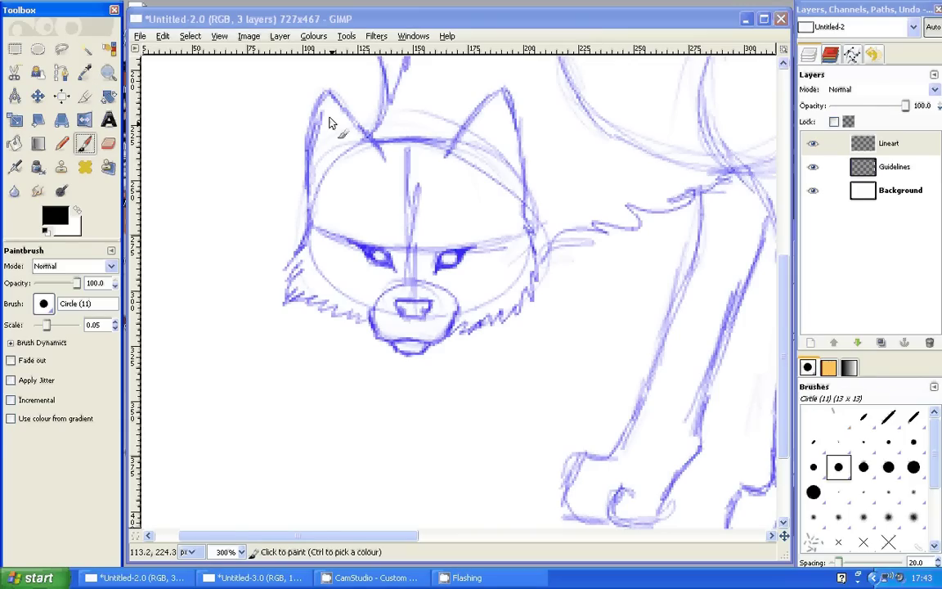
left_click_drag(324, 93, 309, 144)
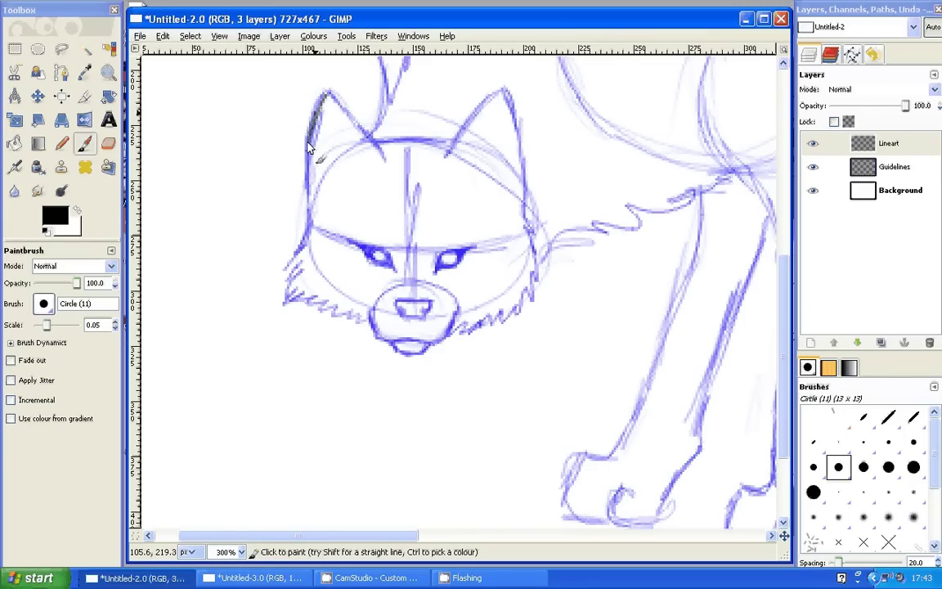
left_click_drag(324, 94, 307, 193)
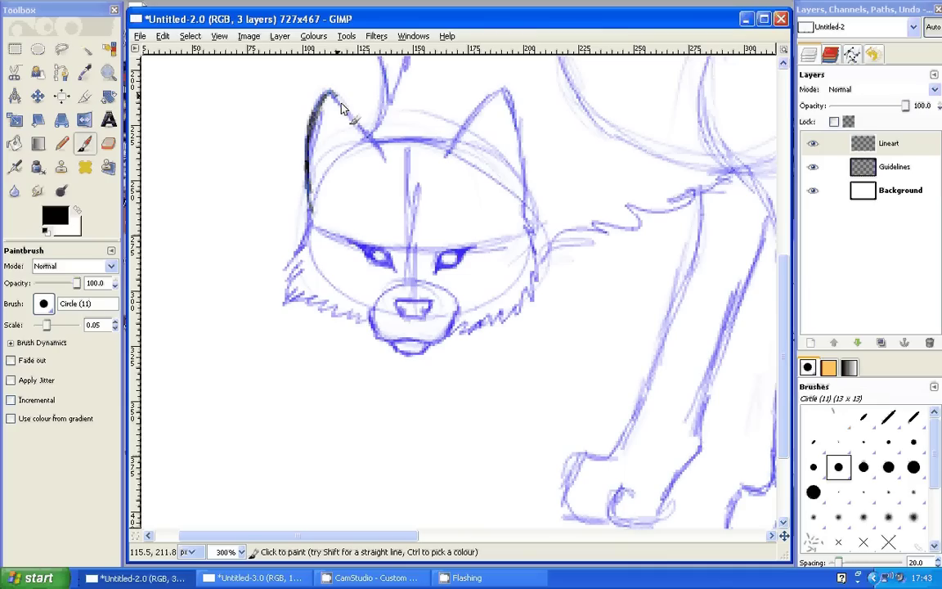
left_click_drag(331, 93, 386, 159)
- Redo the inner left ear as a curve, then ink the forehead and right ear outline
key("ctrl+z")
left_click_drag(331, 93, 386, 160)
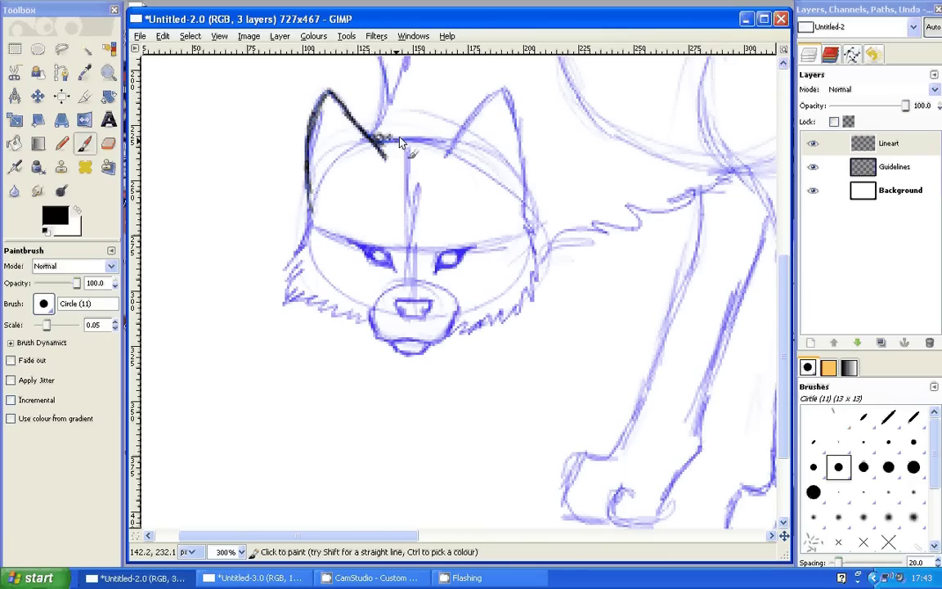
left_click_drag(448, 139, 396, 144)
left_click_drag(458, 136, 444, 157)
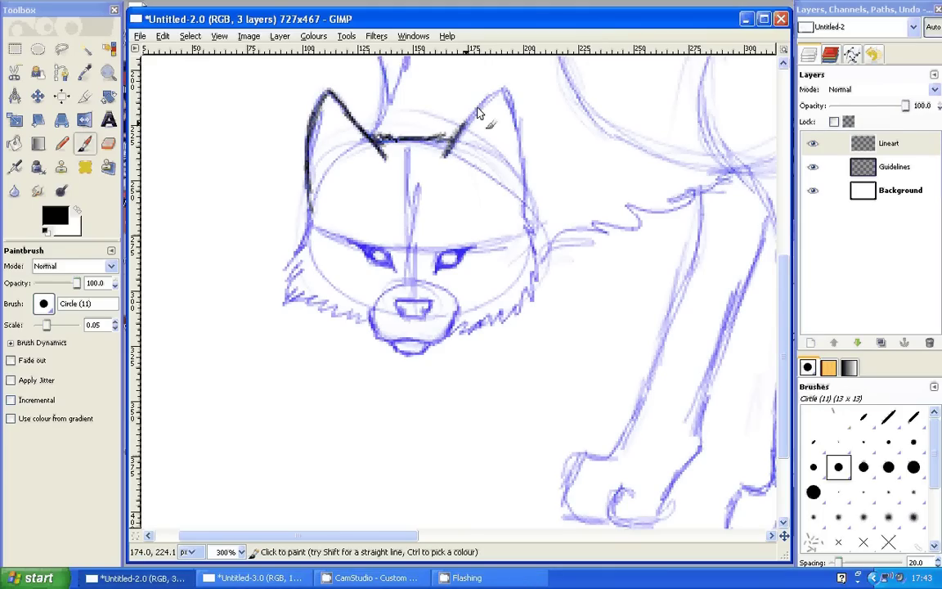
mouse_move(479, 113)
left_mouse_down()
mouse_move(525, 181)
mouse_move(524, 141)
mouse_move(521, 218)
mouse_move(501, 319)
mouse_move(452, 331)
left_mouse_up()
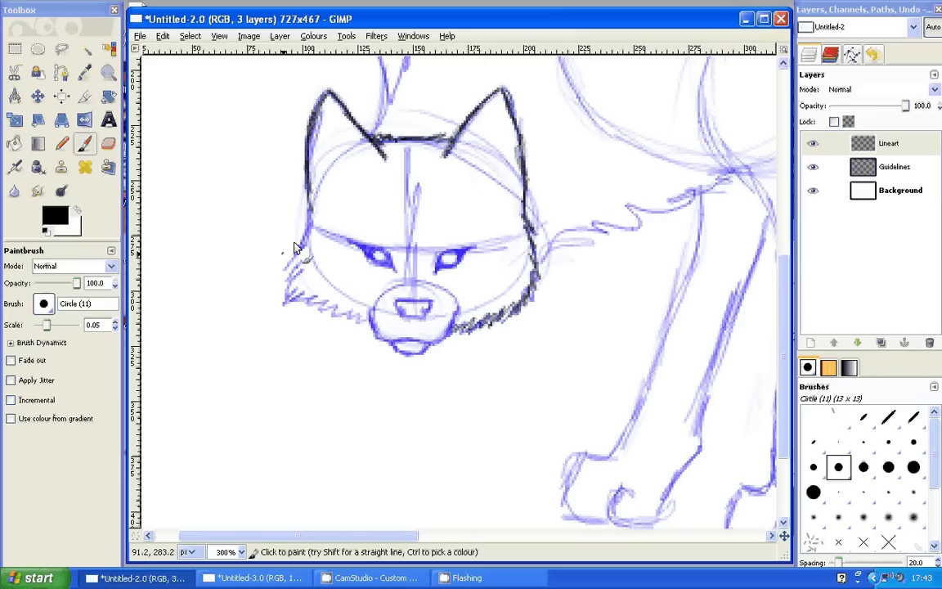
- Ink the left side of the head, the bottom of the chin and the nose in black
mouse_move(309, 209)
left_mouse_down()
mouse_move(280, 264)
mouse_move(329, 316)
mouse_move(372, 321)
mouse_move(377, 339)
mouse_move(407, 344)
mouse_move(456, 325)
left_mouse_up()
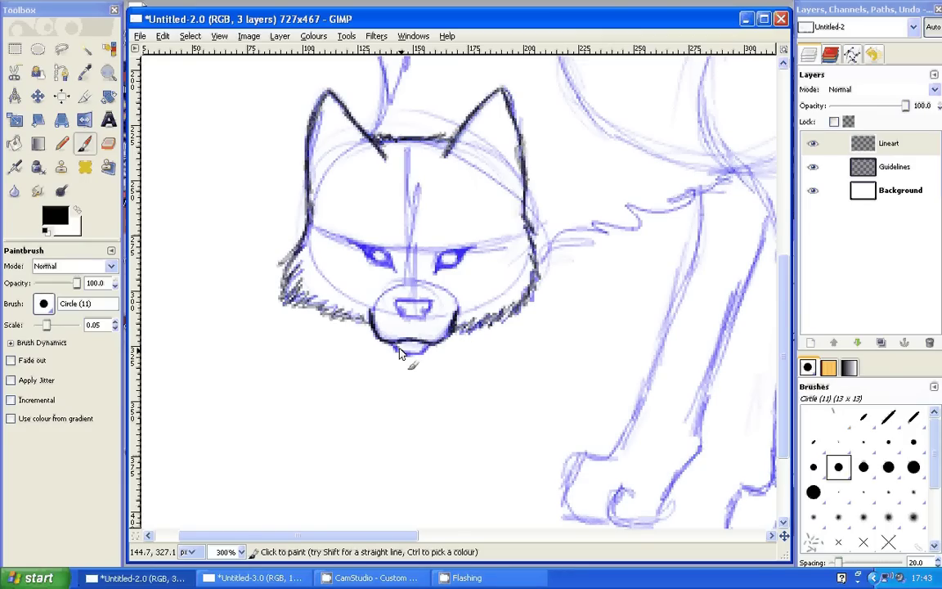
left_click_drag(400, 352, 427, 348)
mouse_move(426, 301)
left_mouse_down()
mouse_move(395, 303)
mouse_move(420, 319)
mouse_move(404, 313)
left_mouse_up()
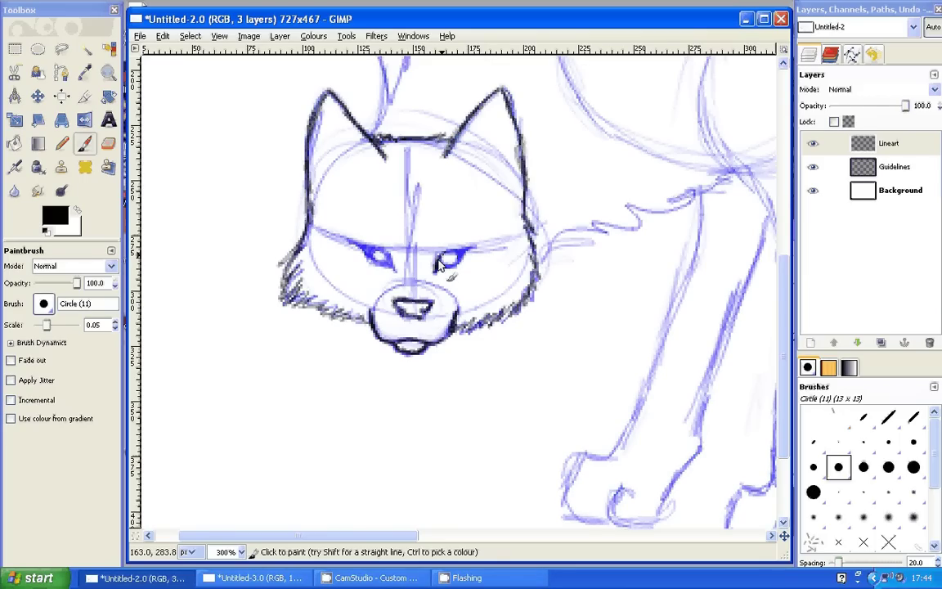
- Ink and darken the outlines of both eyes and the left brow
left_click_drag(439, 264, 469, 251)
left_click_drag(454, 270, 458, 260)
left_click_drag(350, 243, 384, 257)
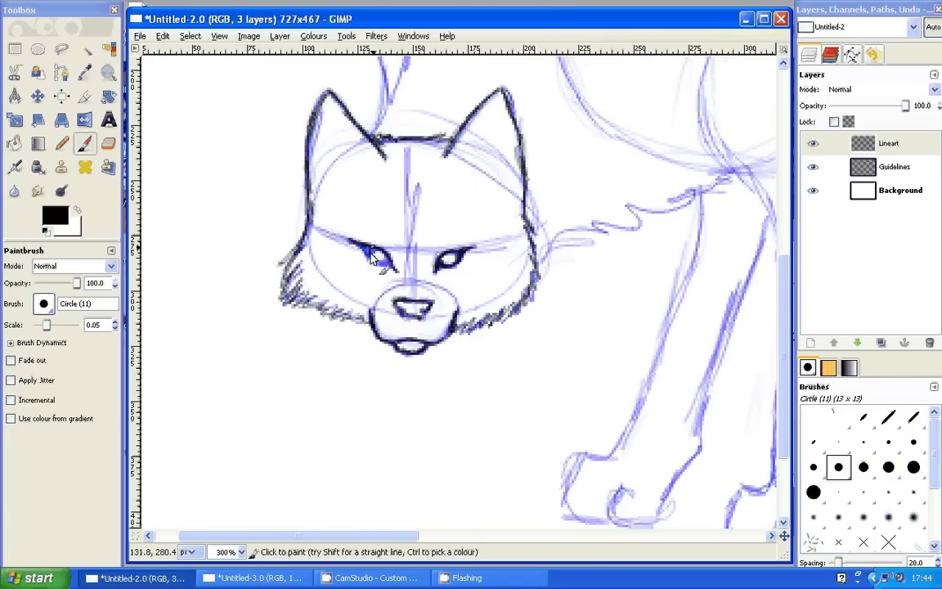
left_click_drag(372, 255, 388, 263)
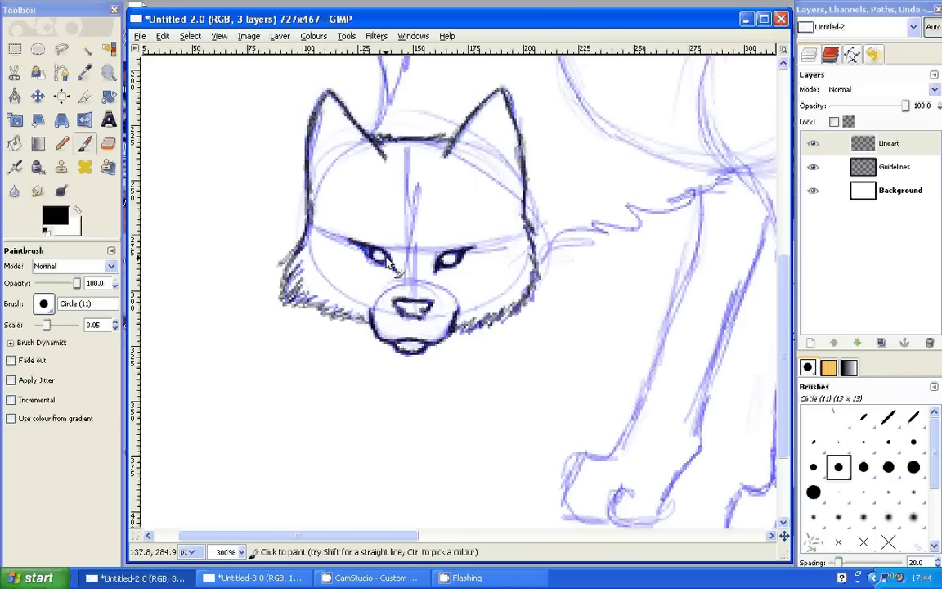
mouse_move(342, 231)
left_mouse_down()
mouse_move(372, 256)
mouse_move(361, 253)
left_mouse_up()
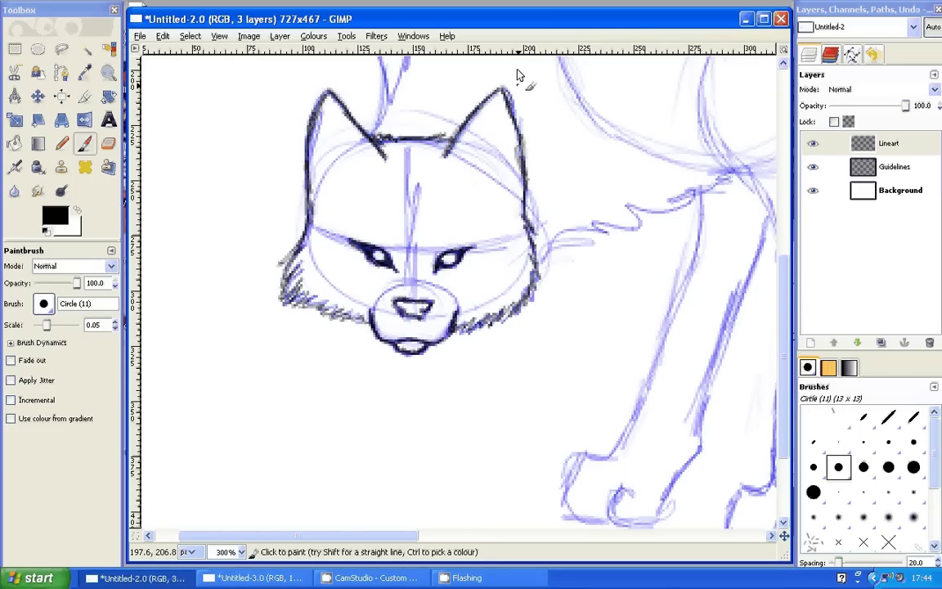
- Scroll up and ink the fur line from behind the ears toward the tail sketch
scroll(798, 406, "up", 4)
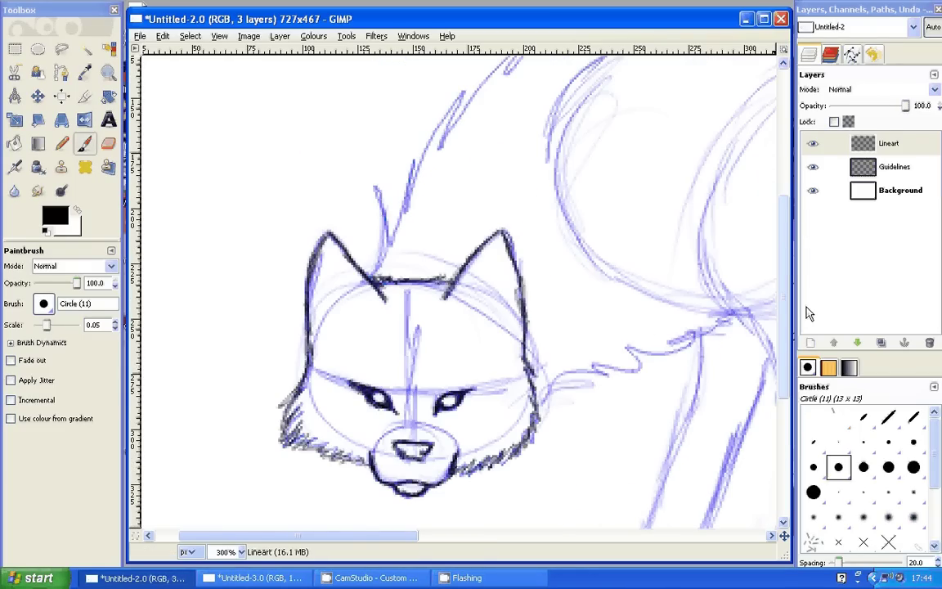
scroll(380, 378, "up", 3)
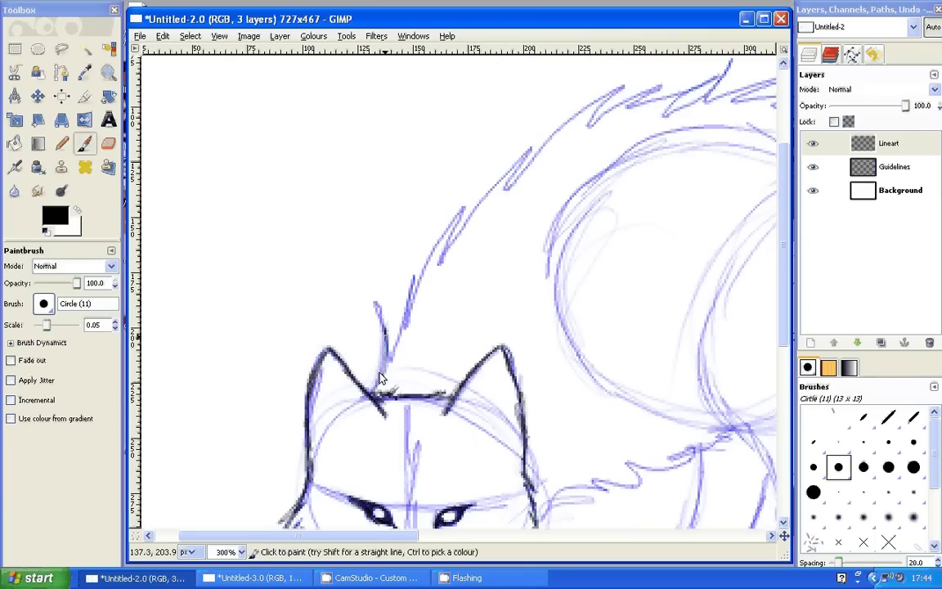
left_click_drag(382, 361, 417, 267)
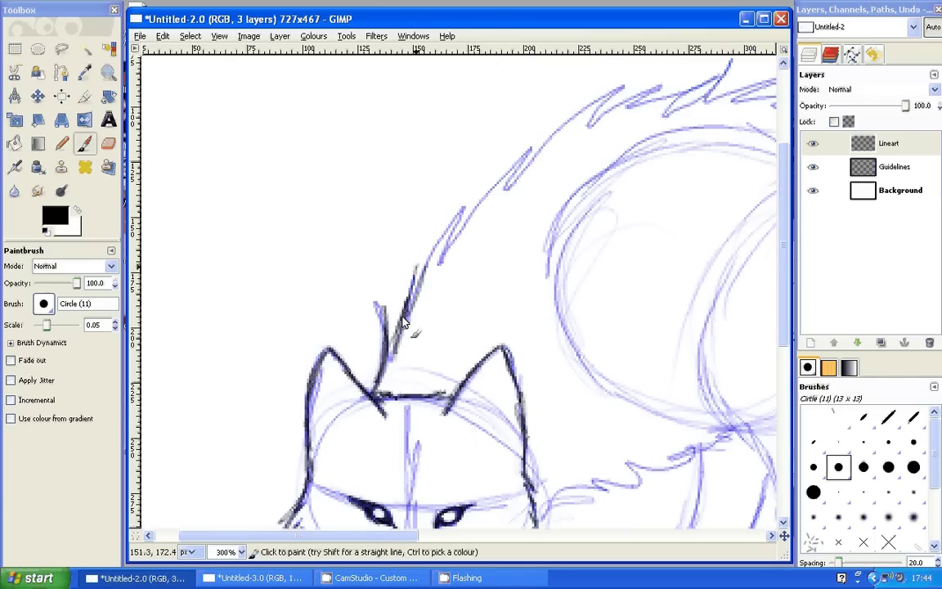
mouse_move(402, 321)
left_mouse_down()
mouse_move(505, 198)
mouse_move(620, 90)
left_mouse_up()
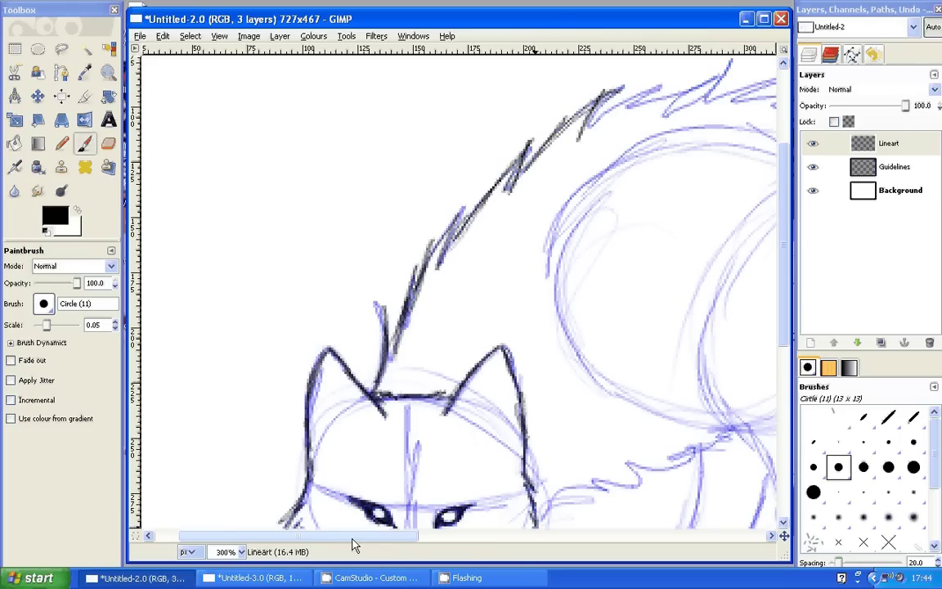
left_click_drag(353, 538, 443, 537)
- Ink zigzag spiky fur along the top of the back, extending it right
scroll(621, 223, "up", 3)
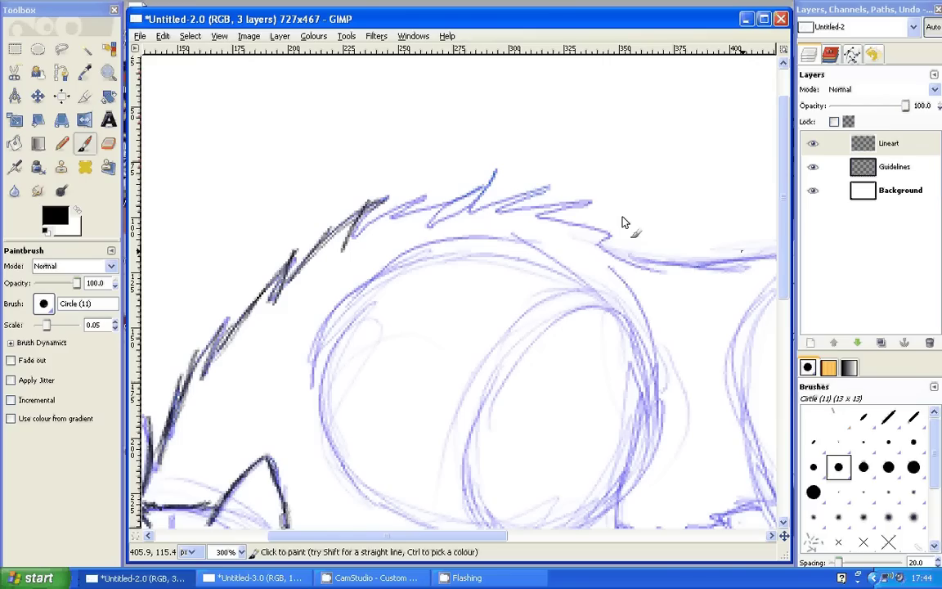
left_click_drag(433, 194, 395, 223)
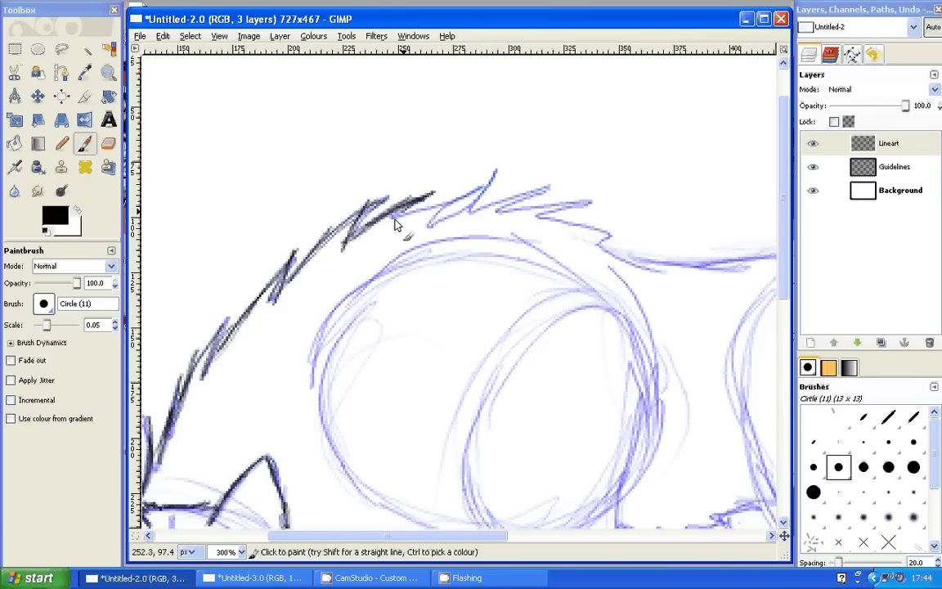
left_click_drag(395, 223, 501, 213)
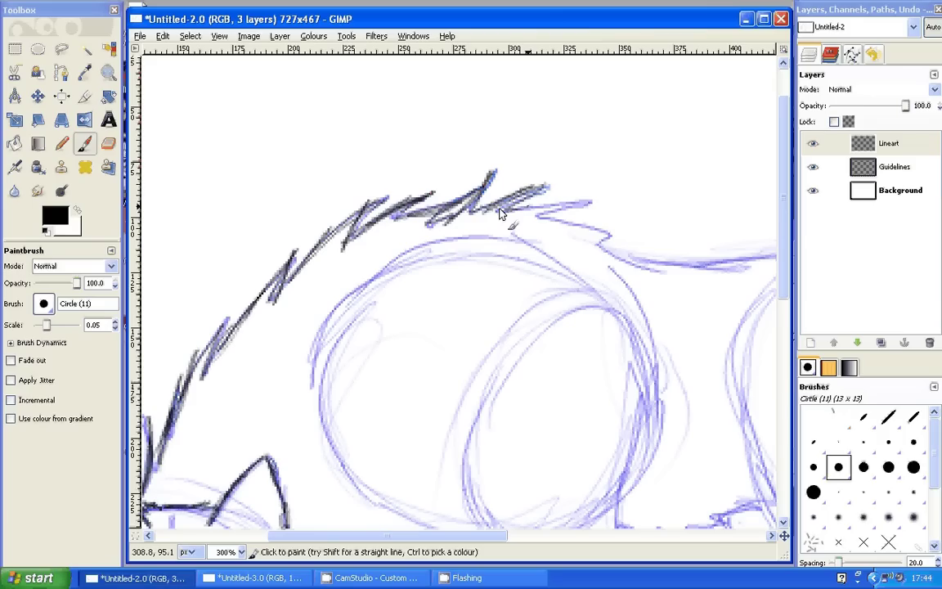
left_click_drag(501, 213, 615, 286)
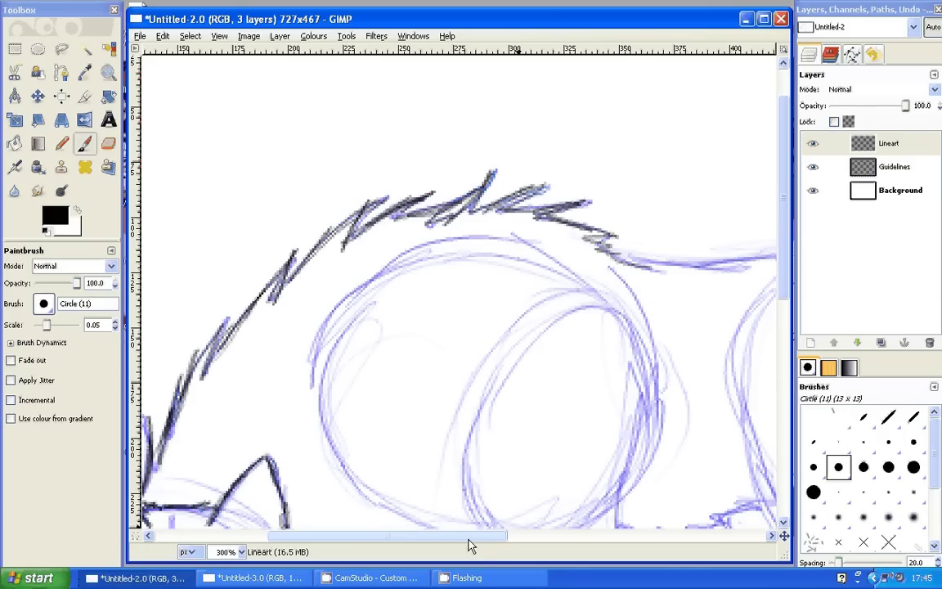
left_click_drag(470, 539, 596, 545)
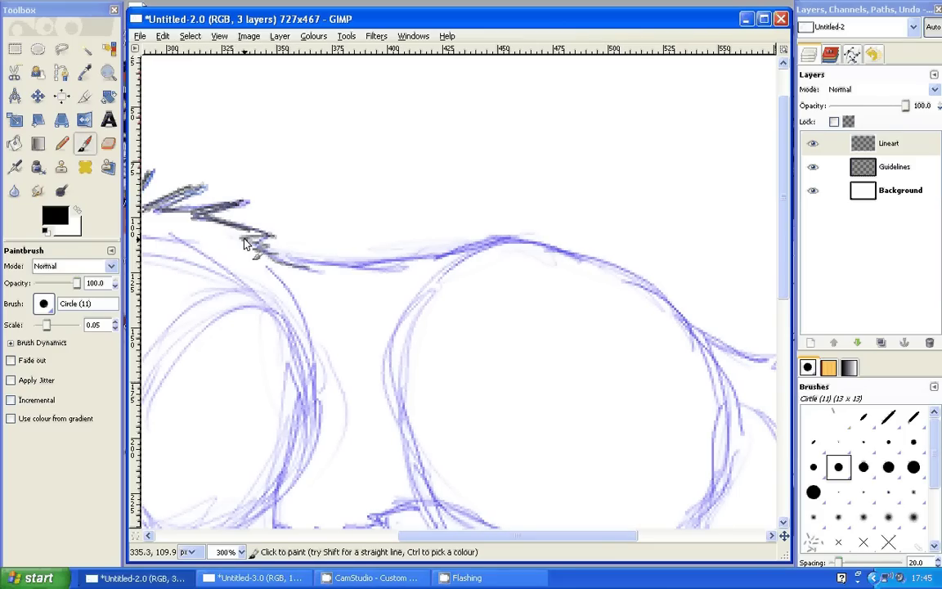
- Trace the back line over the blue guideline and down the body circle's edge
left_click_drag(244, 244, 418, 257)
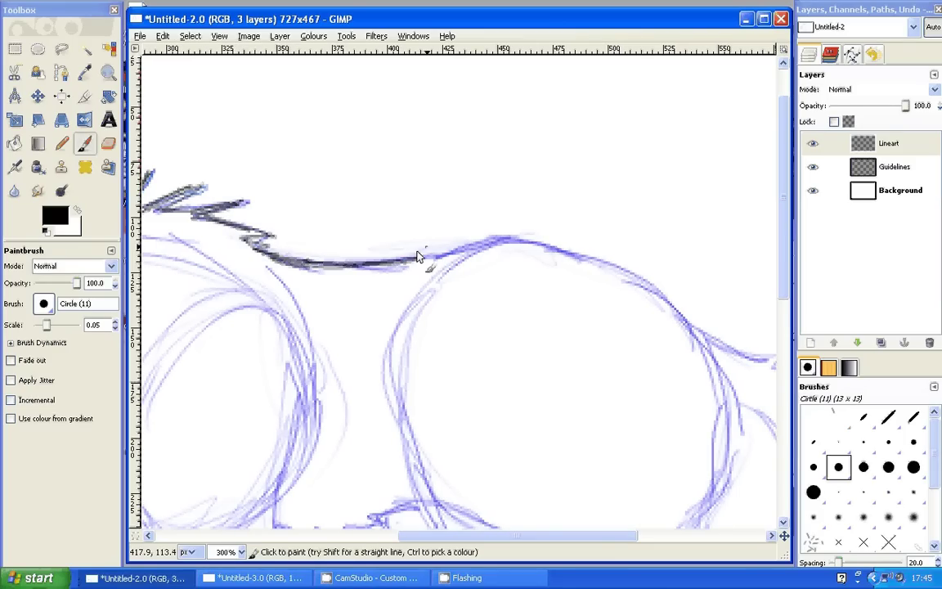
mouse_move(418, 256)
left_mouse_down()
mouse_move(577, 258)
mouse_move(685, 317)
left_mouse_up()
left_click_drag(783, 288, 783, 329)
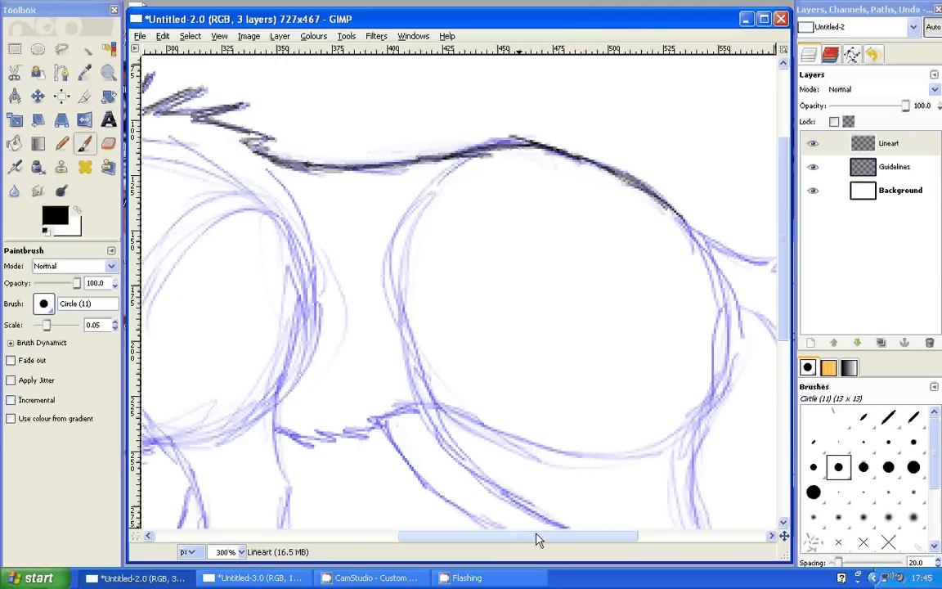
left_click_drag(537, 540, 576, 540)
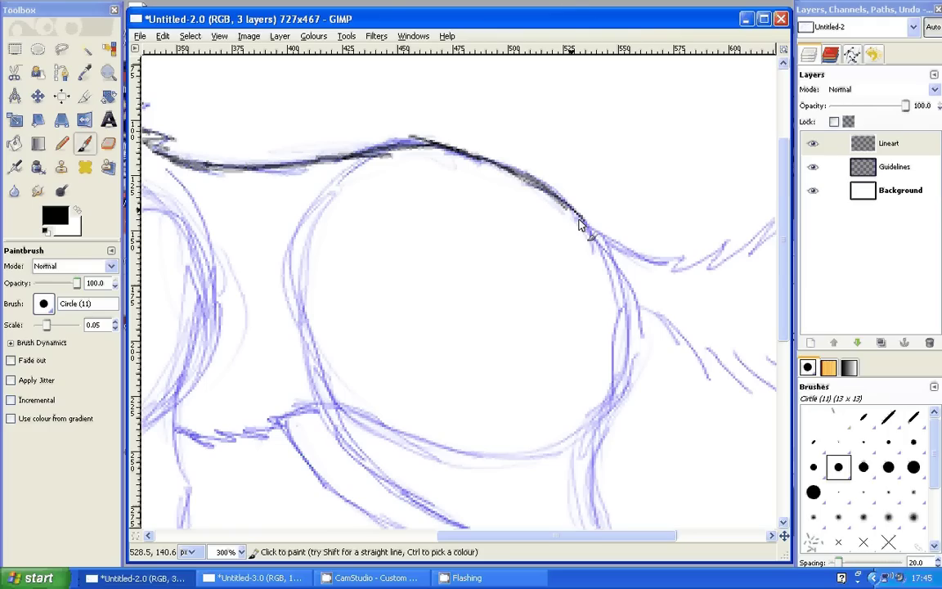
mouse_move(579, 223)
left_mouse_down()
mouse_move(626, 328)
mouse_move(625, 394)
left_mouse_up()
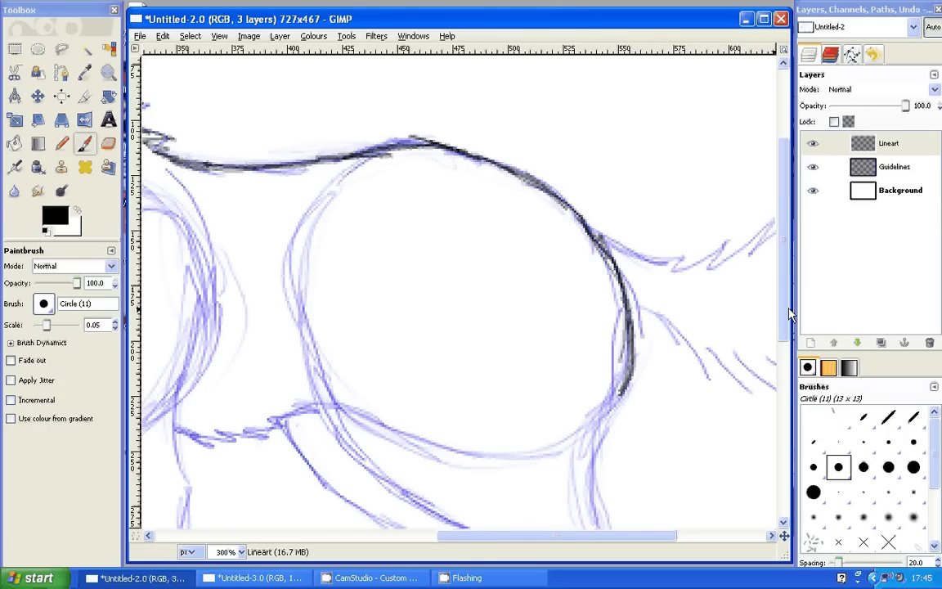
- Ink the right edge of the body circle down into the rightmost leg
scroll(599, 215, "down", 5)
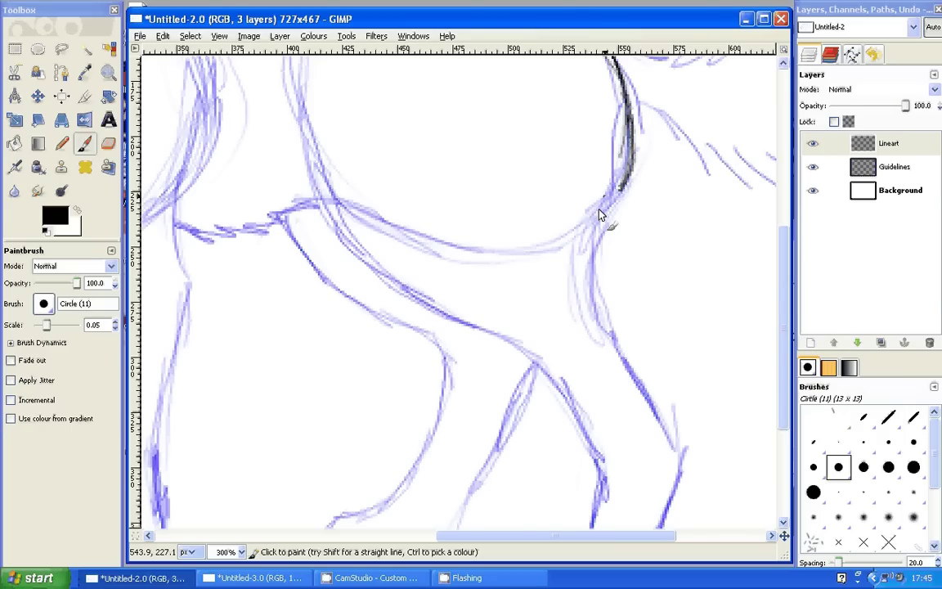
left_click_drag(599, 215, 606, 354)
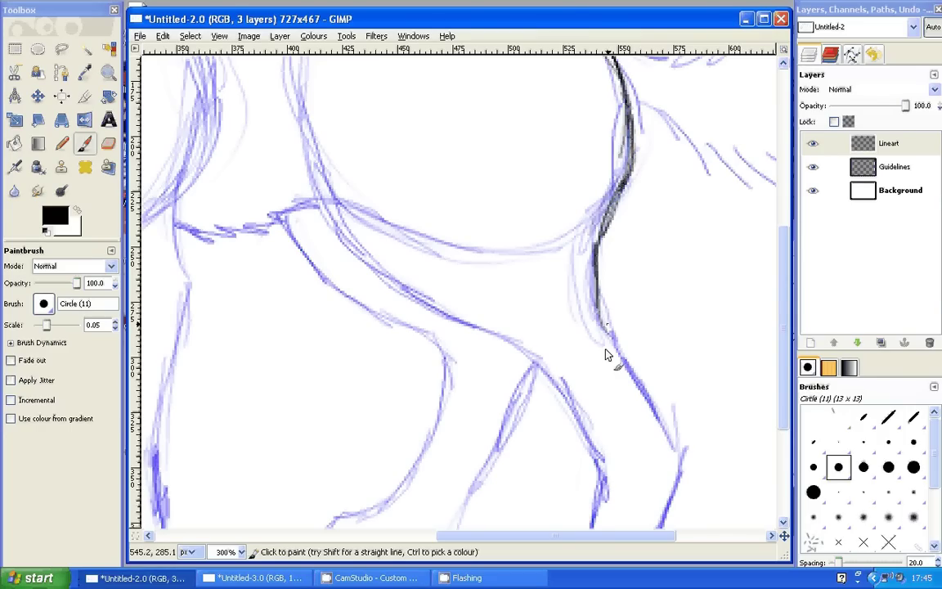
left_click_drag(601, 282, 654, 415)
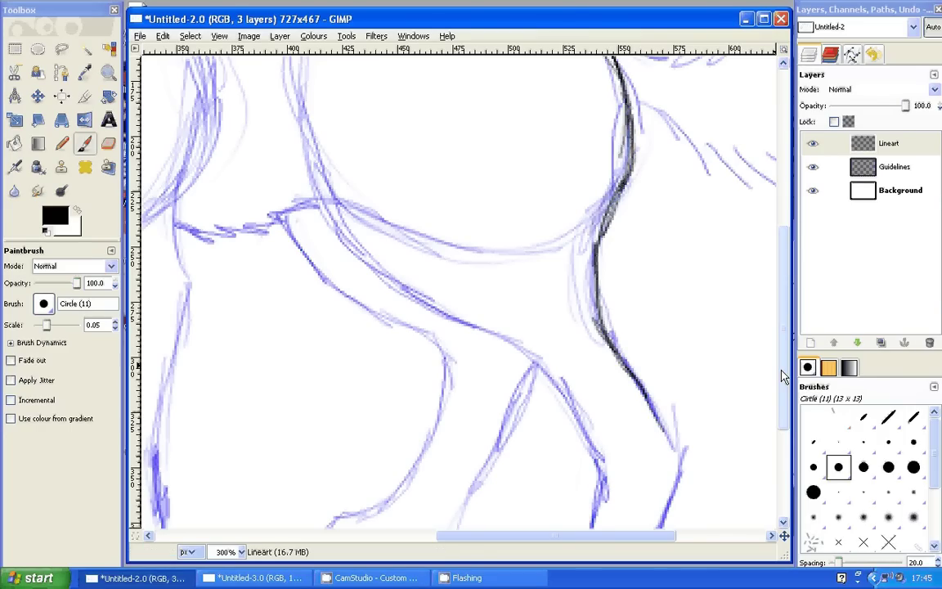
- Ink the leg's back edge and the paw's toe curve, then the front edge up from the paw
scroll(758, 331, "down", 5)
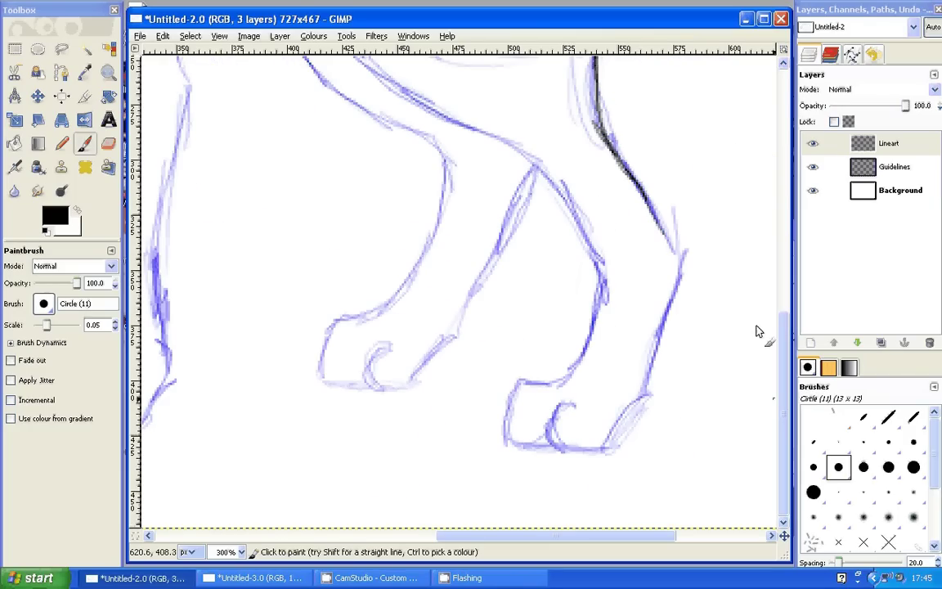
left_click_drag(678, 255, 621, 168)
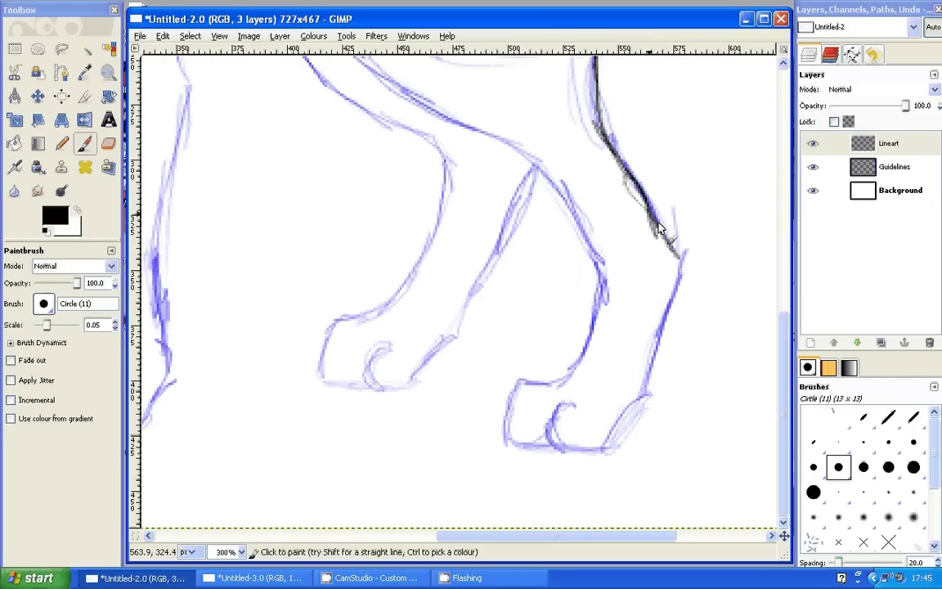
mouse_move(659, 229)
left_mouse_down()
mouse_move(668, 337)
mouse_move(646, 397)
mouse_move(586, 455)
mouse_move(571, 405)
left_mouse_up()
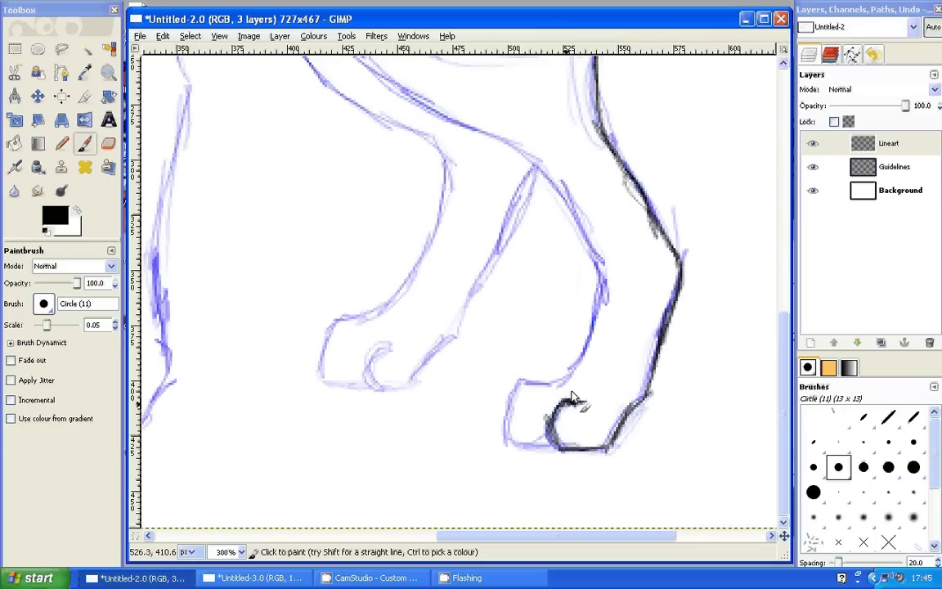
mouse_move(571, 398)
left_mouse_down()
mouse_move(549, 448)
mouse_move(517, 401)
mouse_move(564, 381)
left_mouse_up()
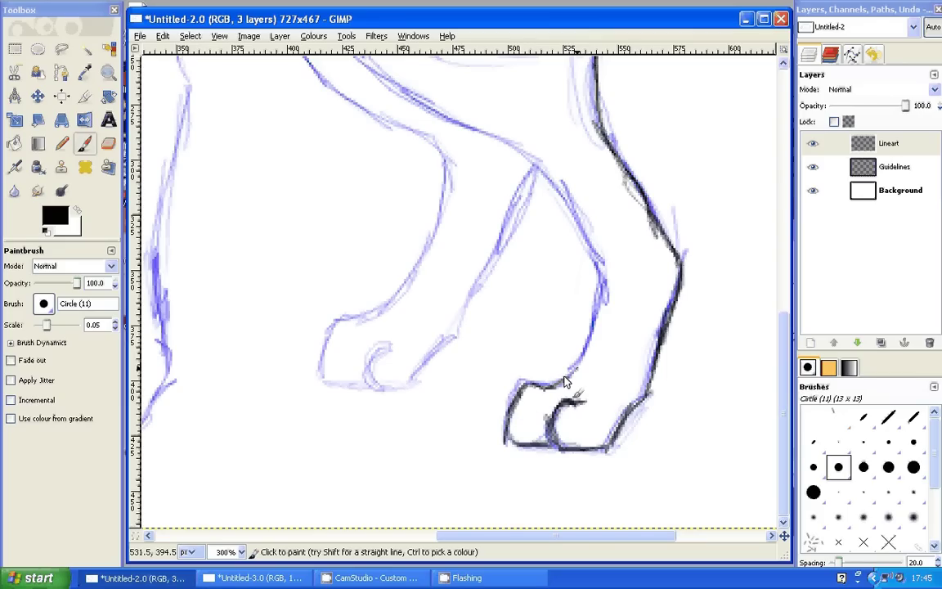
mouse_move(564, 381)
left_mouse_down()
mouse_move(596, 328)
mouse_move(597, 281)
mouse_move(564, 199)
mouse_move(451, 121)
left_mouse_up()
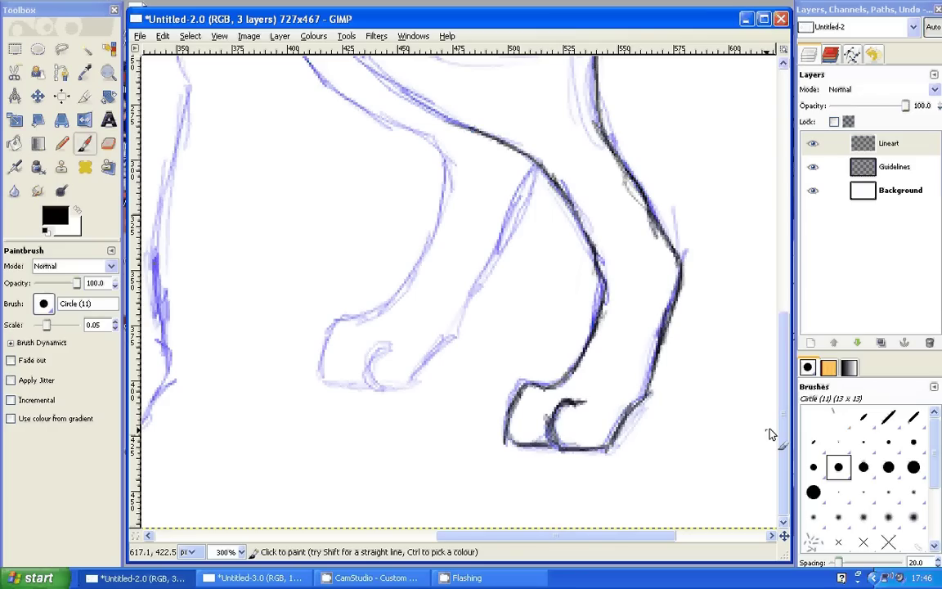
- Ink the next leg's edge up along the sketched curve into the body
scroll(771, 433, "up", 4)
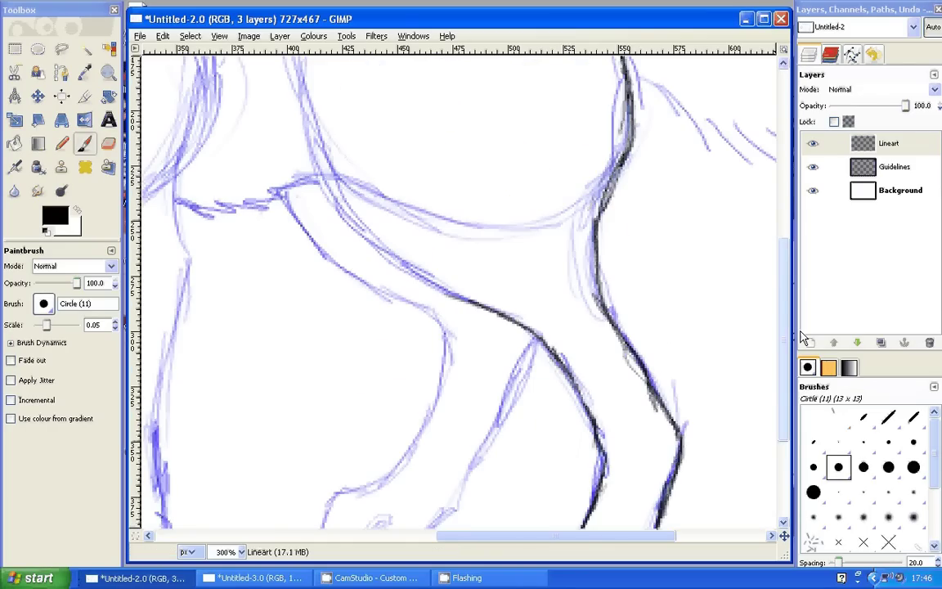
scroll(621, 441, "up", 2)
scroll(466, 531, "left", 3)
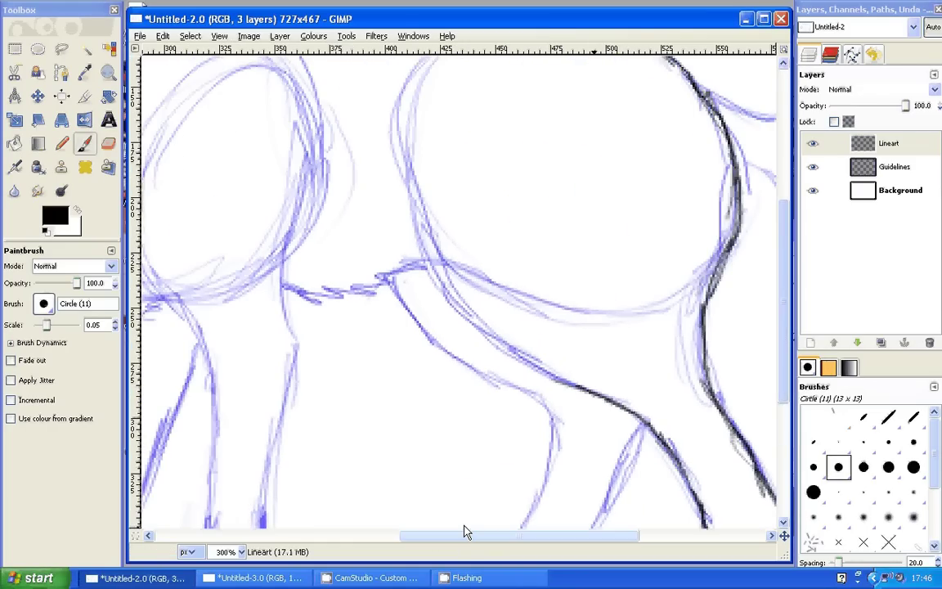
scroll(466, 531, "left", 3)
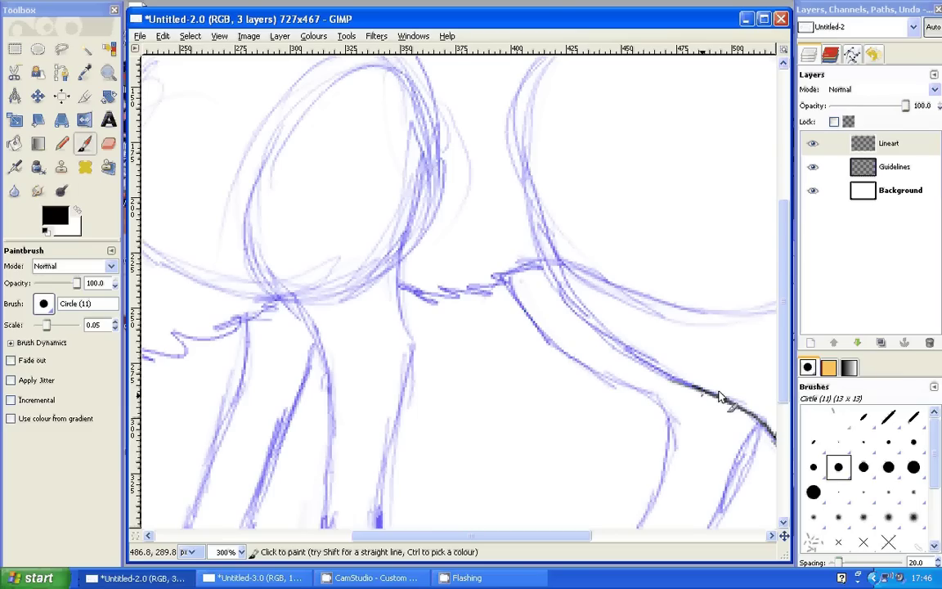
left_click_drag(720, 397, 646, 365)
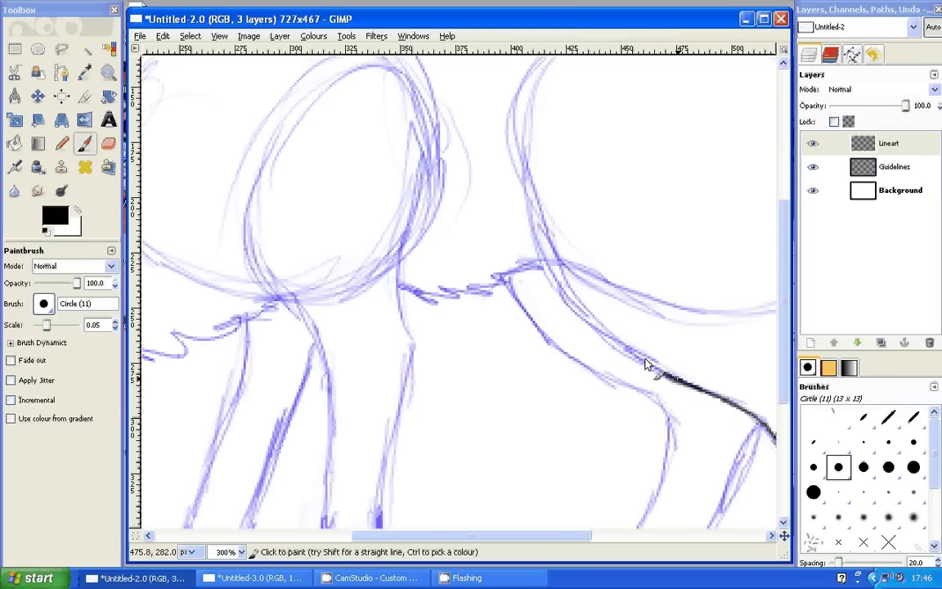
left_click_drag(646, 365, 562, 295)
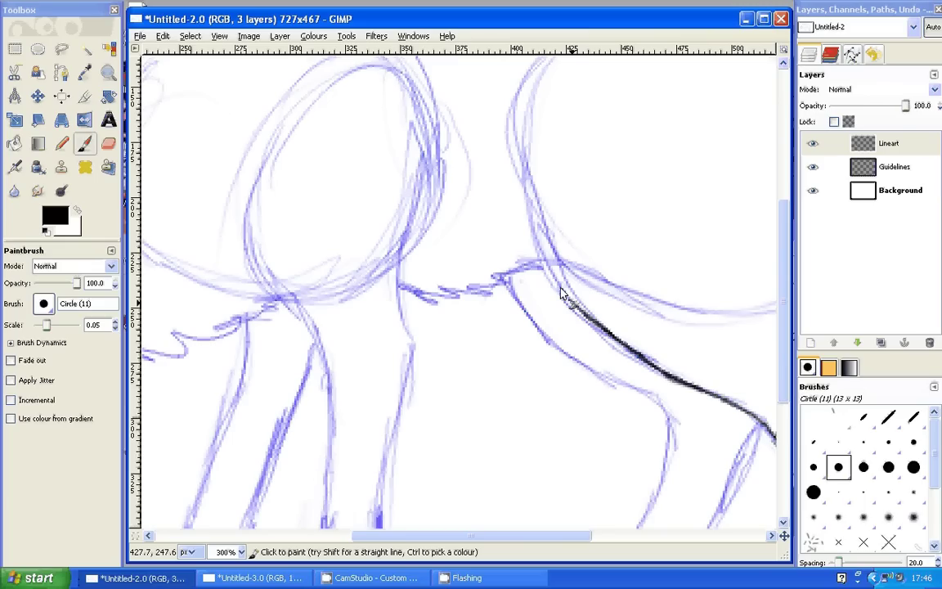
left_click_drag(562, 295, 511, 124)
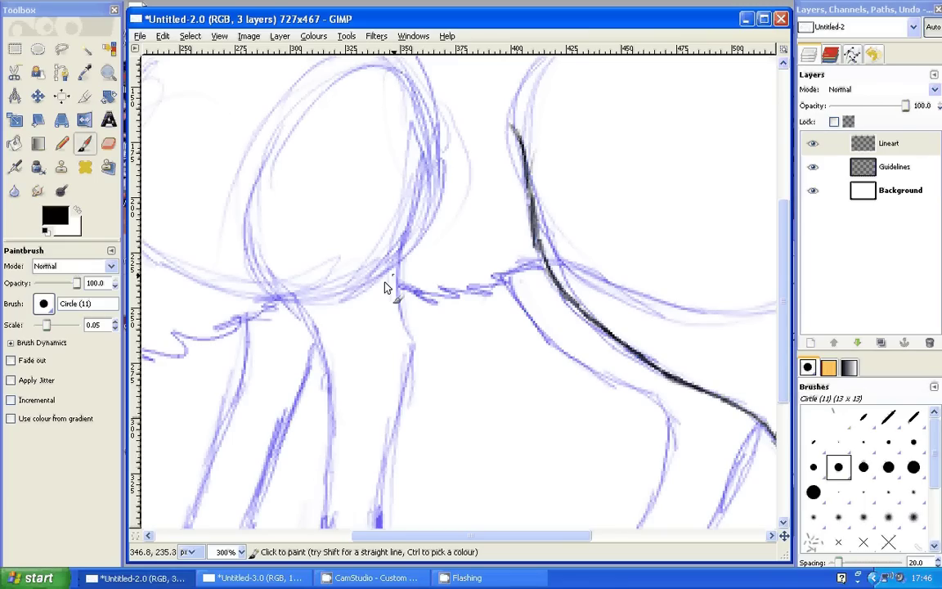
- Ink the short connecting line between the legs and join it to the curve
left_click_drag(397, 282, 436, 310)
left_click_drag(433, 303, 518, 267)
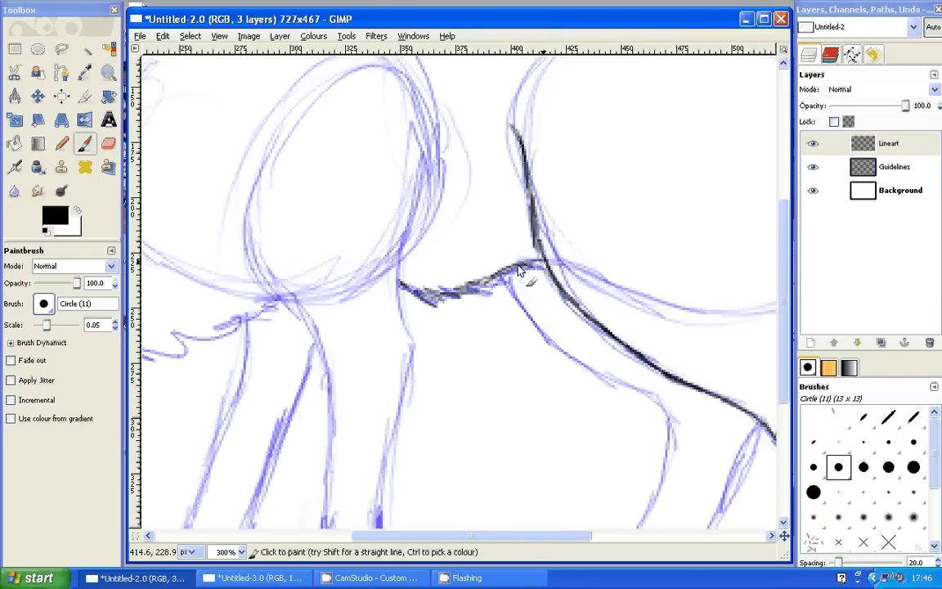
left_click_drag(415, 296, 540, 262)
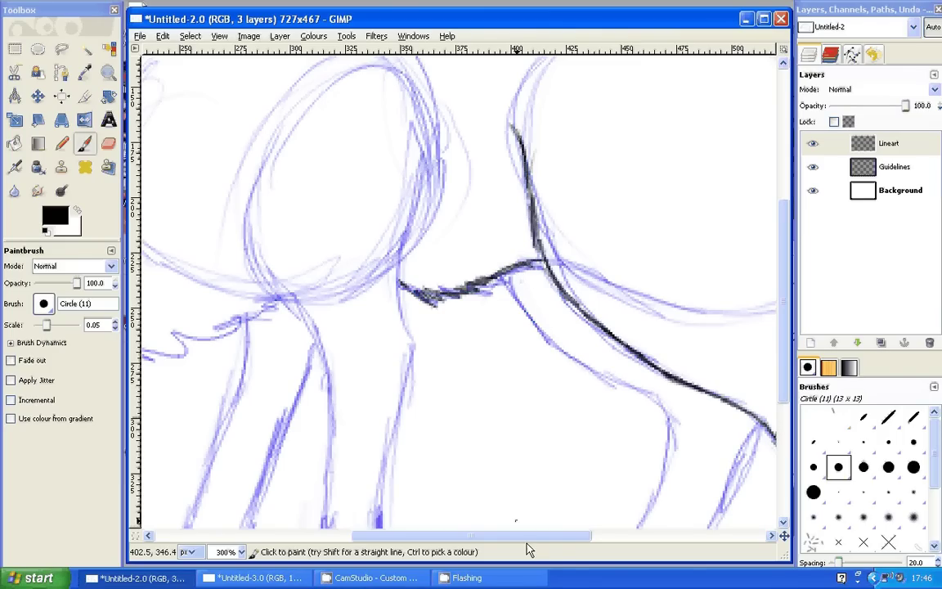
- Ink the leg's left edge and the other leg's outline below the chest
scroll(491, 528, "left", 5)
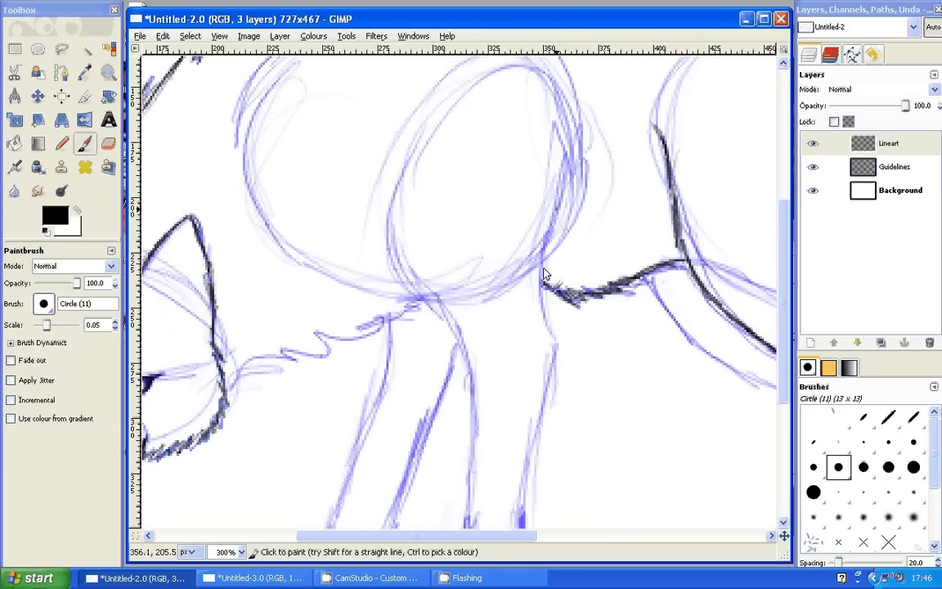
left_click_drag(549, 209, 556, 343)
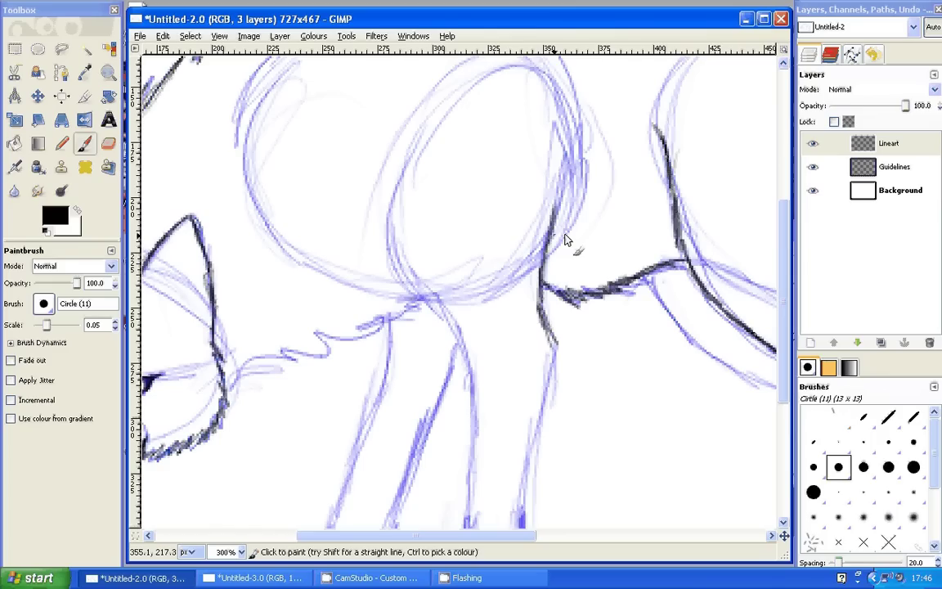
left_click_drag(558, 203, 564, 358)
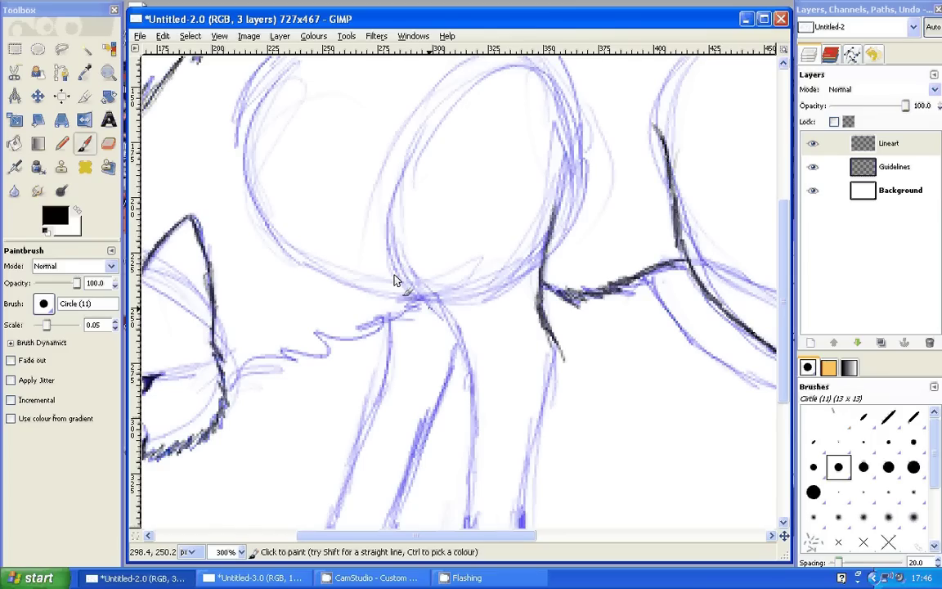
left_click_drag(396, 260, 462, 351)
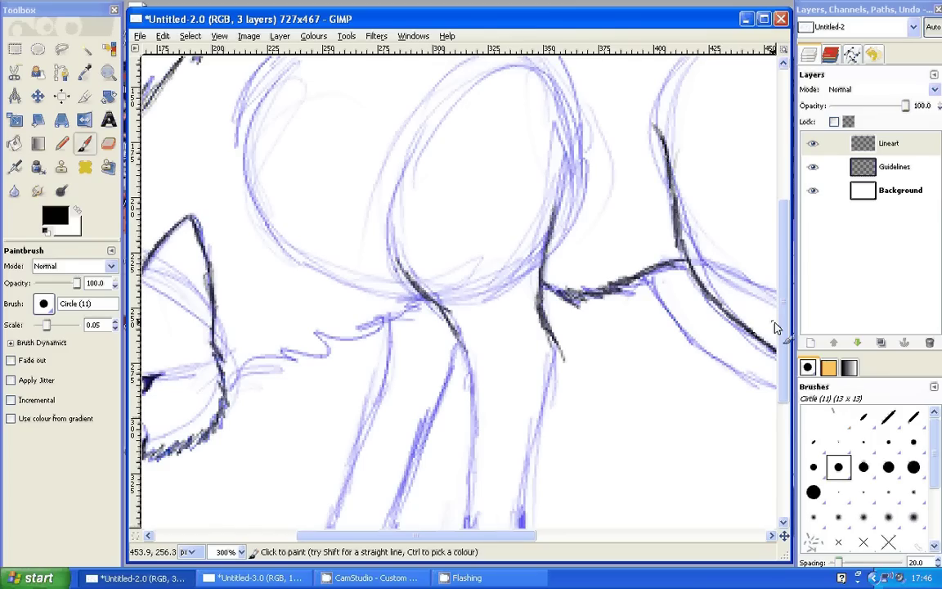
- Extend the leg line down to the paw and trace the paw bottom and toe curve
scroll(503, 174, "down", 5)
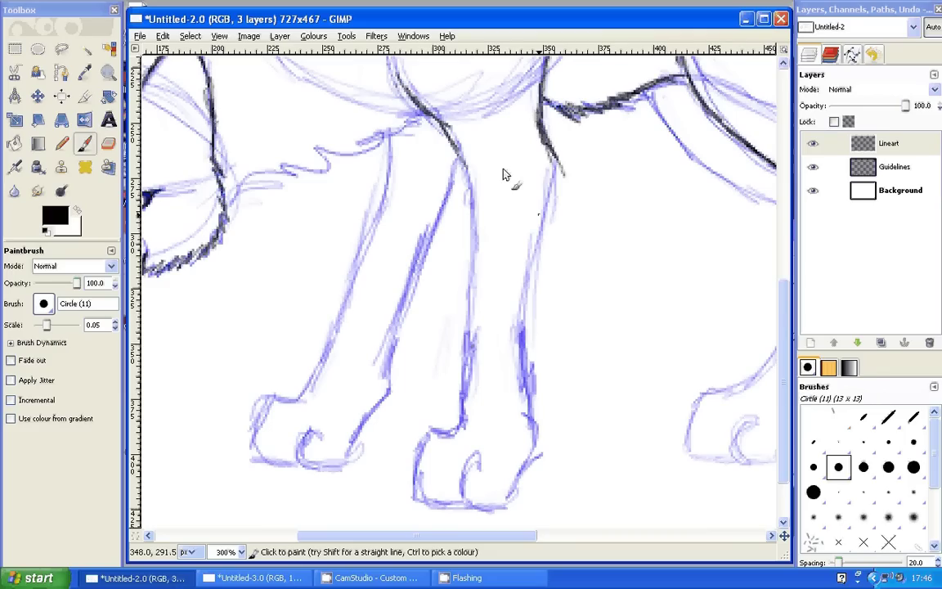
left_click_drag(456, 160, 474, 229)
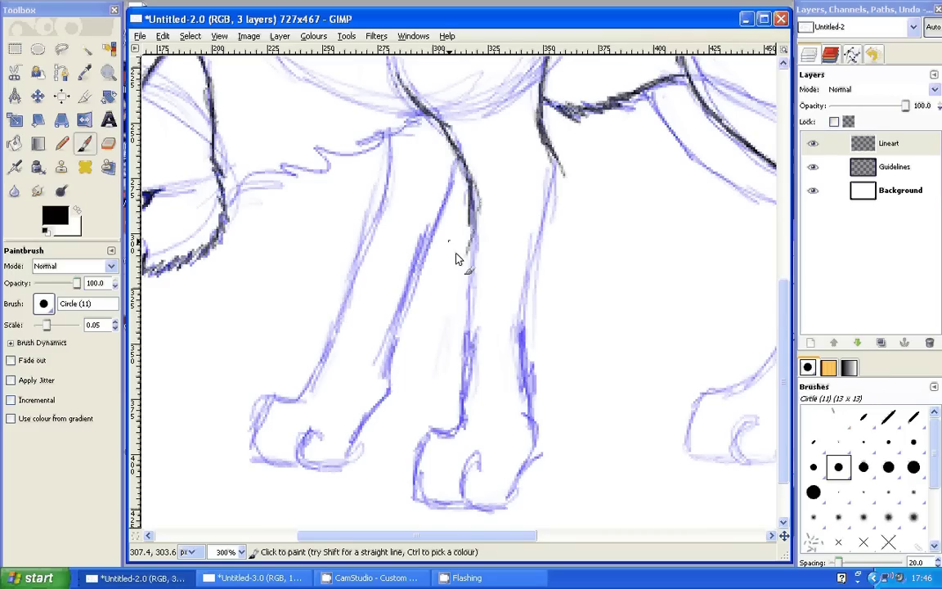
left_click_drag(472, 213, 468, 372)
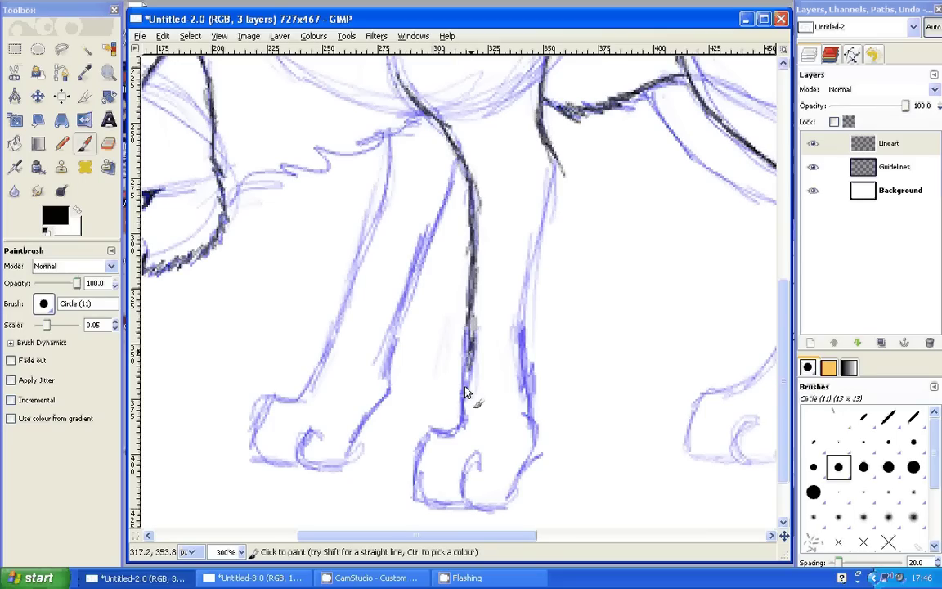
mouse_move(466, 298)
left_mouse_down()
mouse_move(464, 425)
mouse_move(433, 432)
left_mouse_up()
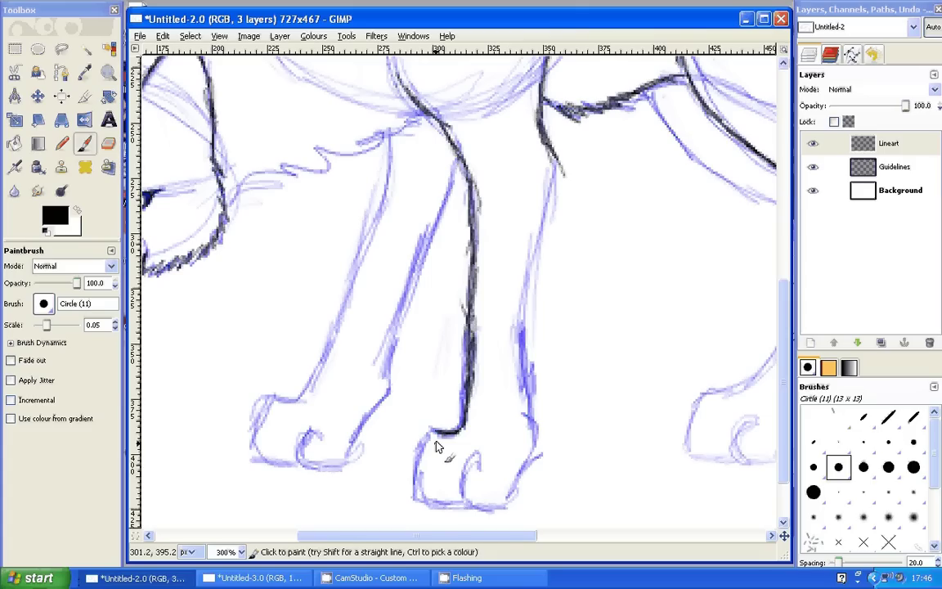
left_click_drag(431, 434, 417, 501)
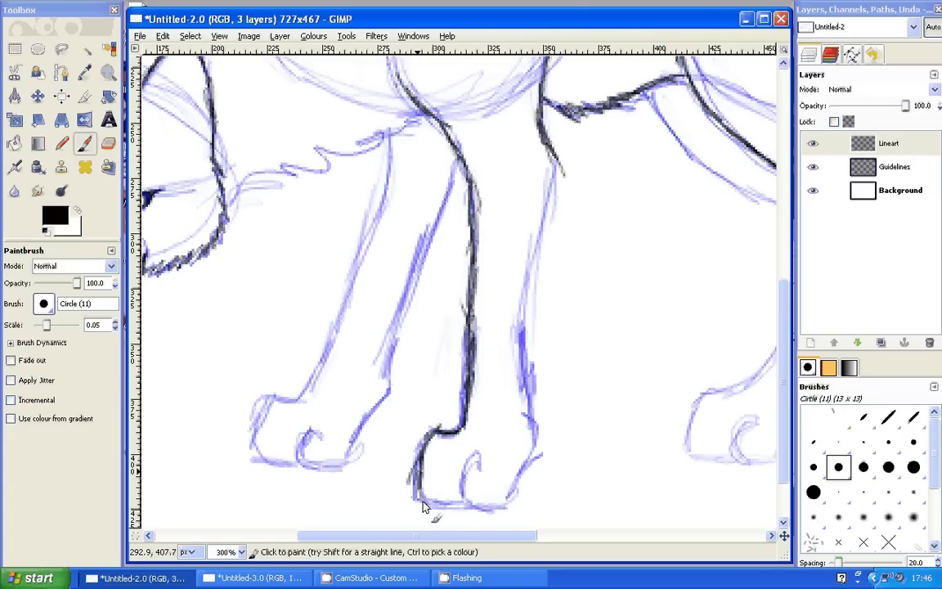
left_click_drag(423, 507, 484, 462)
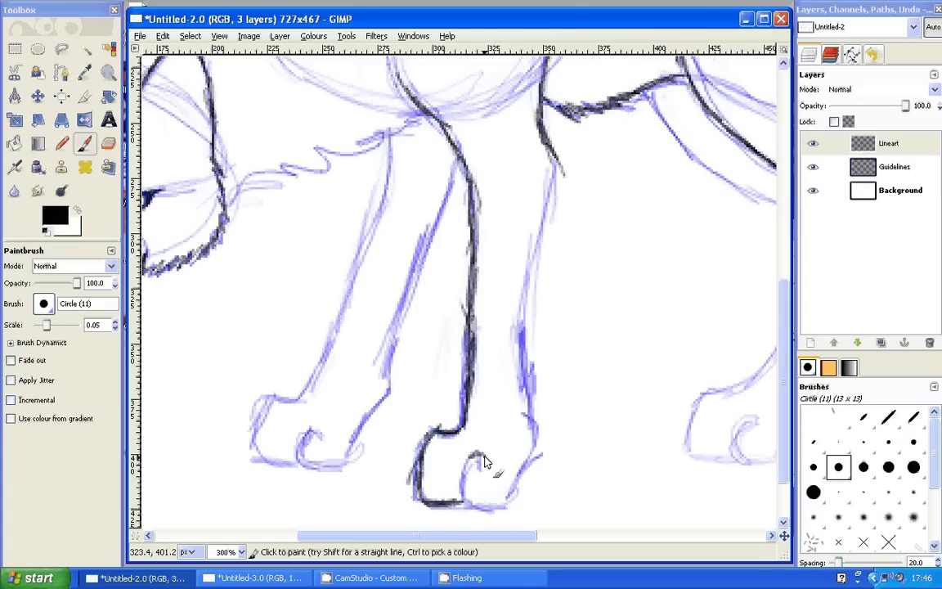
mouse_move(484, 462)
left_mouse_down()
mouse_move(523, 476)
mouse_move(538, 450)
left_mouse_up()
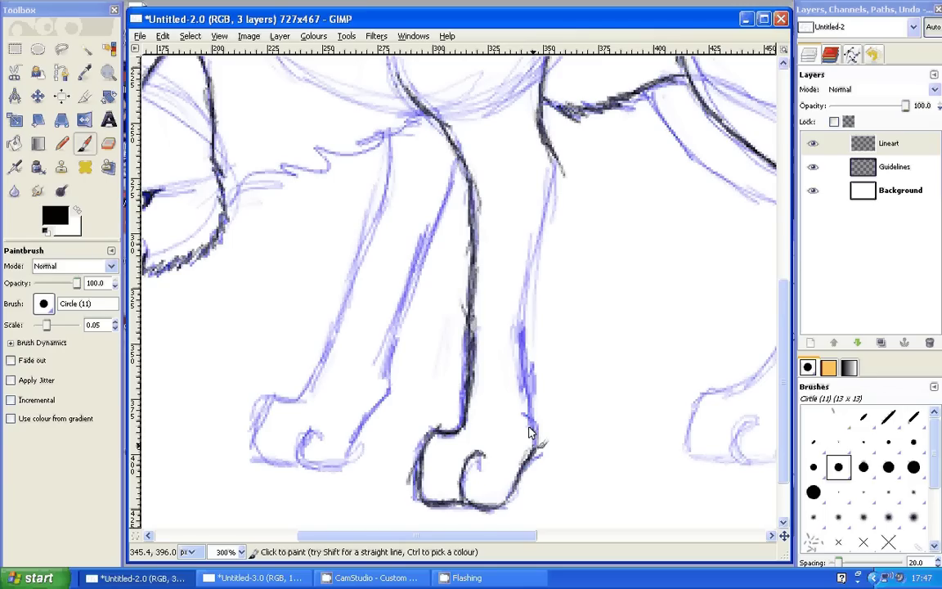
- Ink the leg's right edge up to the body, plus the furry chest line
left_click_drag(529, 433, 544, 241)
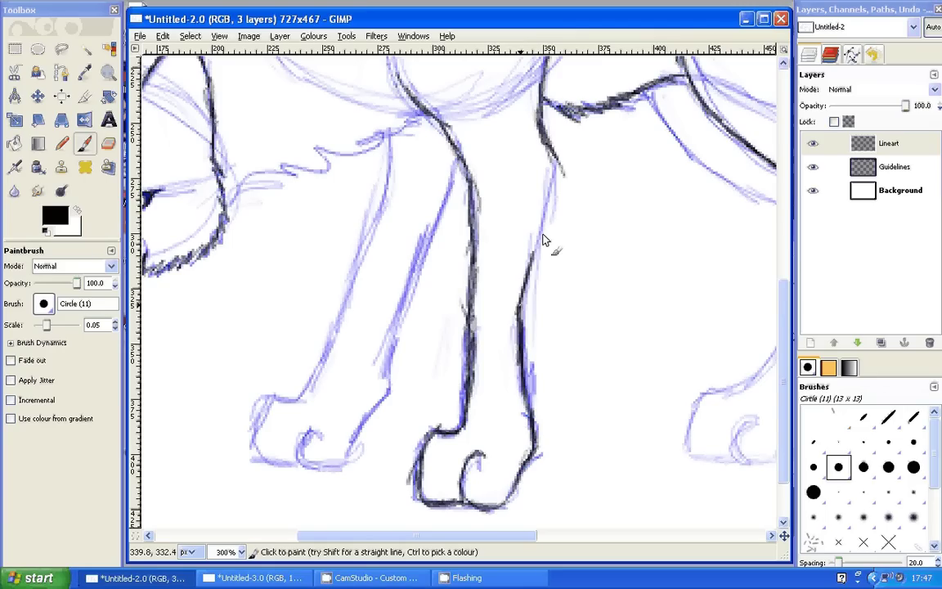
left_click_drag(527, 270, 560, 165)
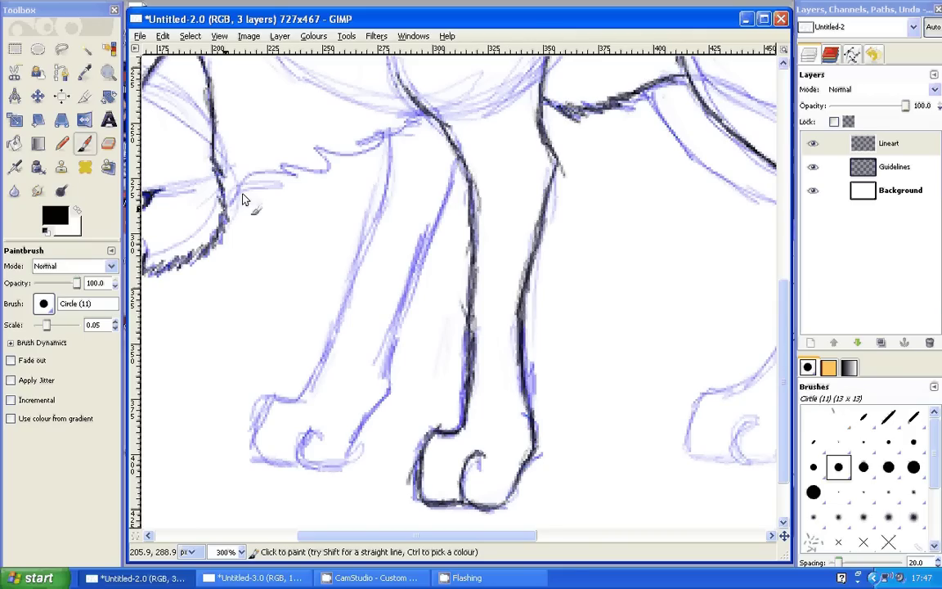
left_click_drag(242, 200, 421, 122)
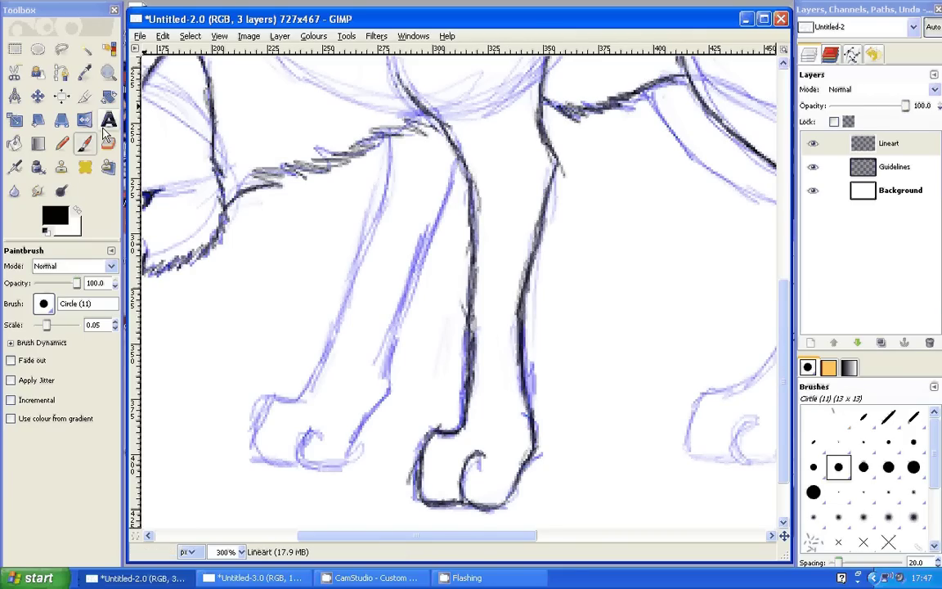
- Erase a stray stroke with eraser size 0.50, then rejoin the vertical line to the body outline
left_click(108, 143)
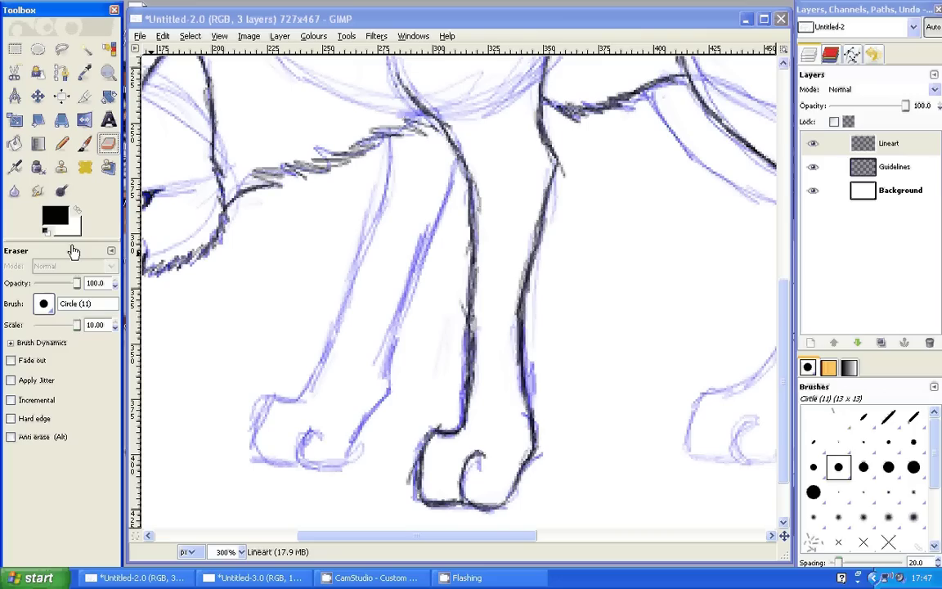
left_click_drag(77, 324, 59, 325)
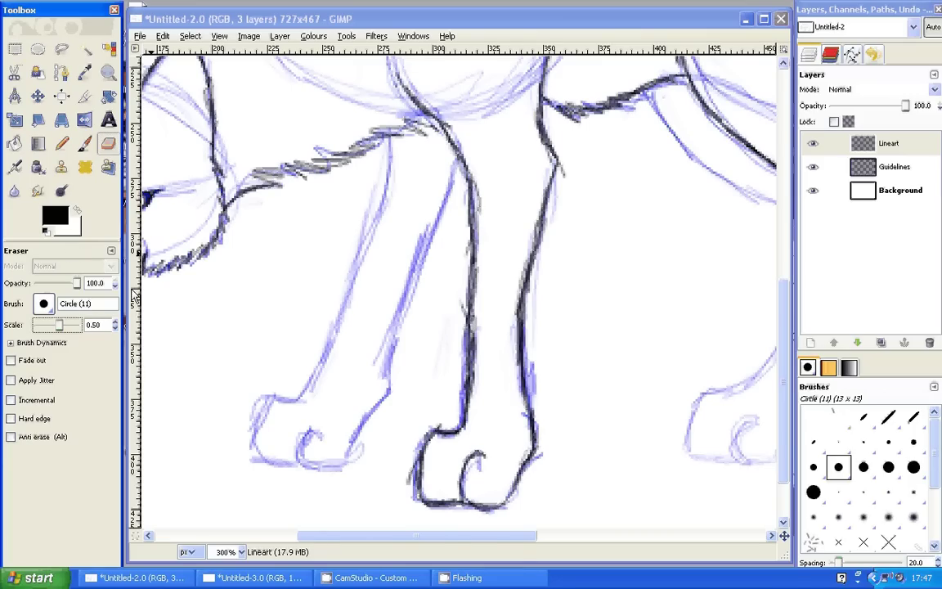
left_click_drag(549, 105, 564, 116)
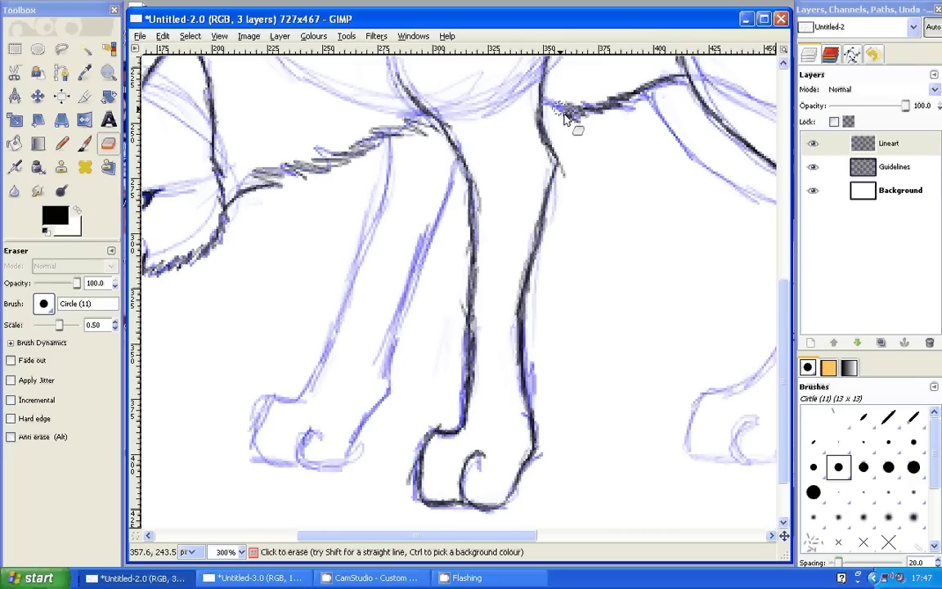
key("p")
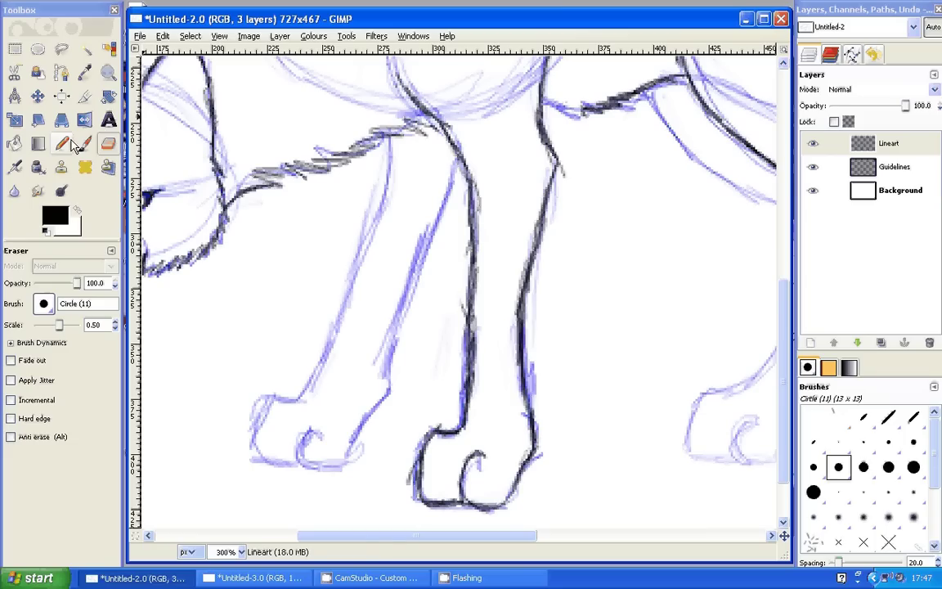
left_click(84, 144)
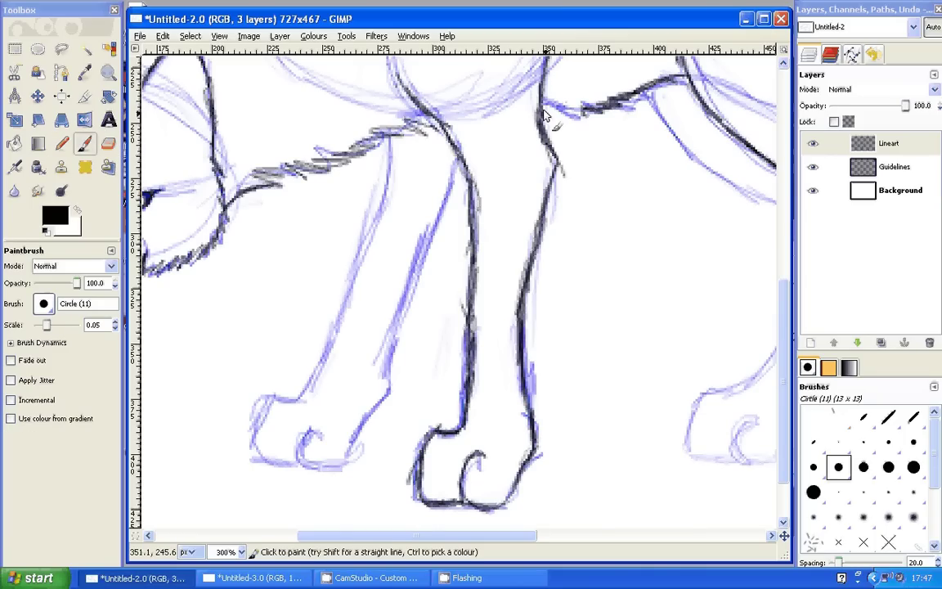
left_click_drag(542, 115, 582, 107)
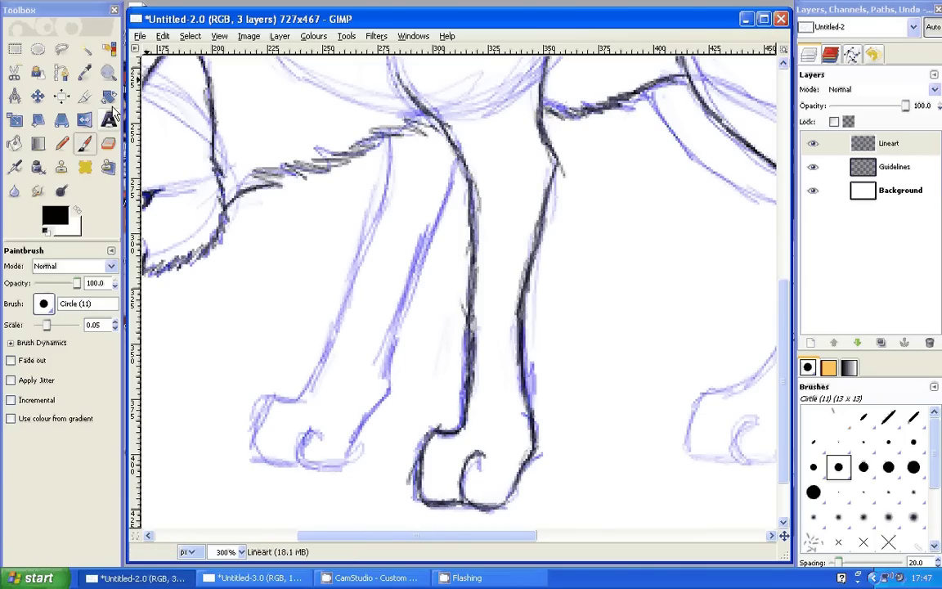
left_click(108, 73)
- Zoom out and ink the front foreleg from the neck down around its paw
left_click(344, 282, "ctrl")
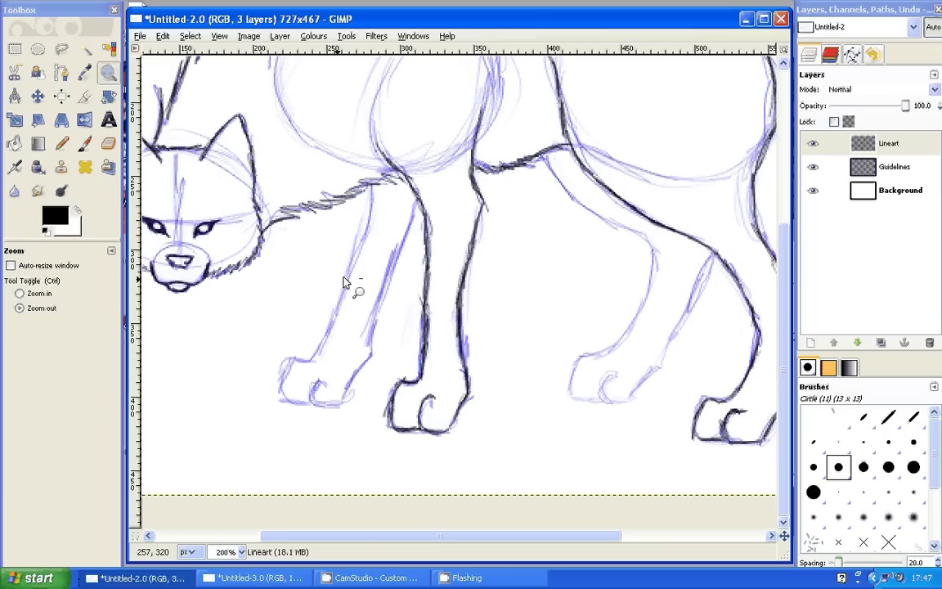
left_click(84, 143)
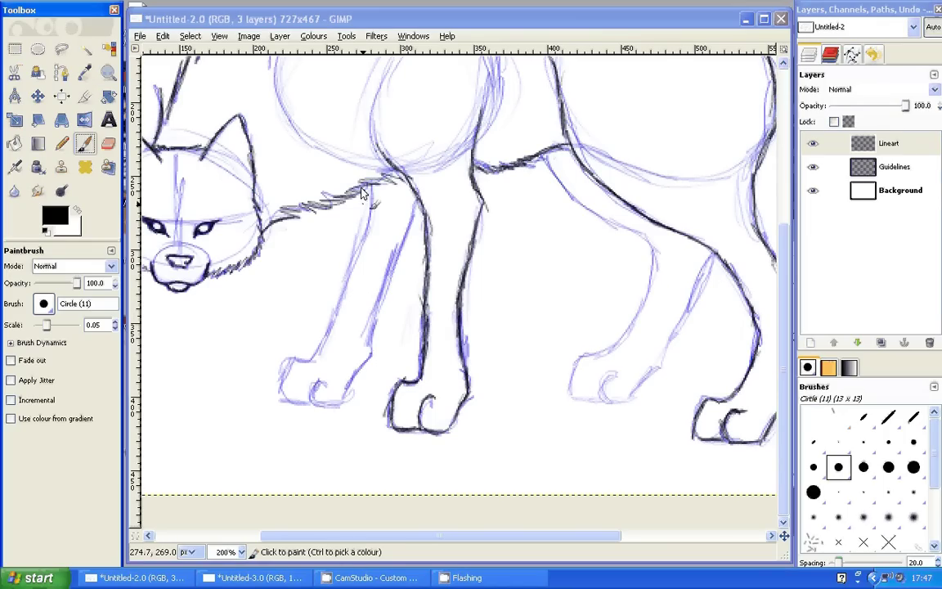
left_click_drag(362, 189, 365, 245)
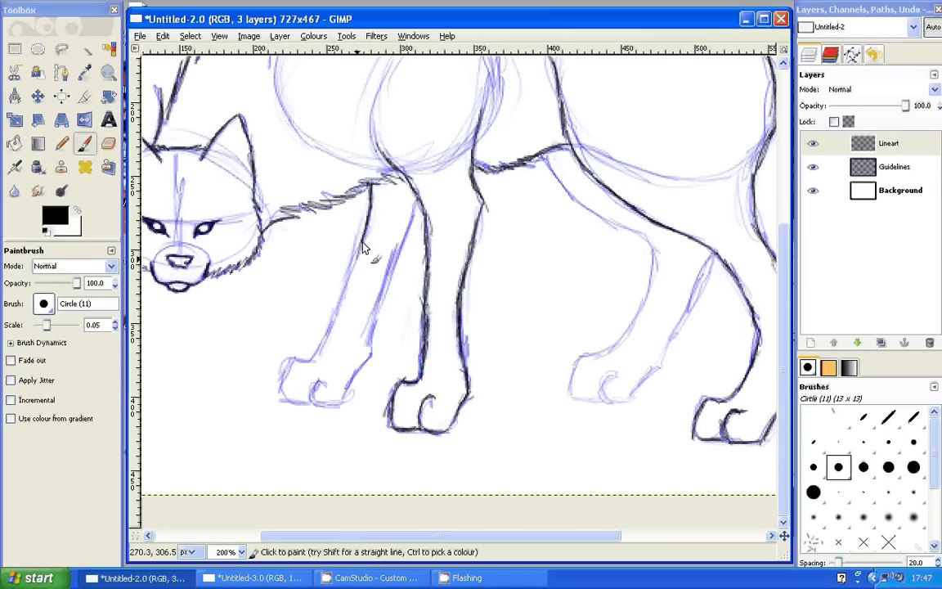
mouse_move(363, 245)
left_mouse_down()
mouse_move(332, 332)
mouse_move(281, 395)
left_mouse_up()
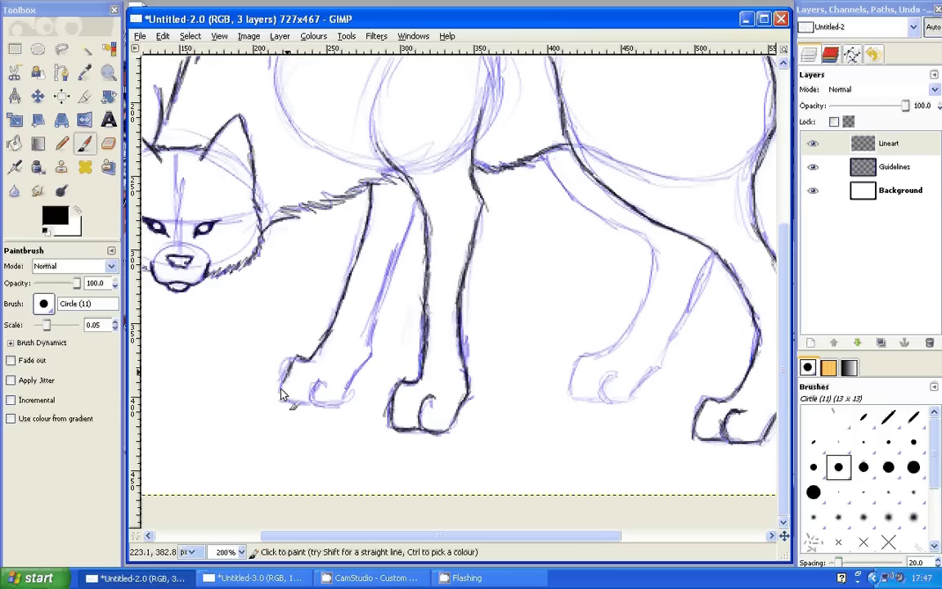
mouse_move(281, 394)
left_mouse_down()
mouse_move(323, 387)
mouse_move(321, 409)
left_mouse_up()
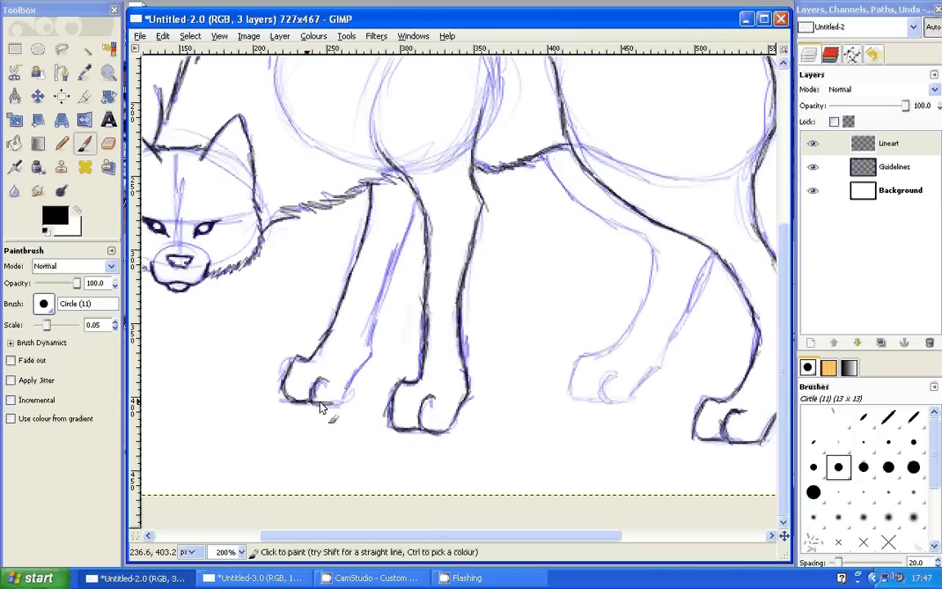
left_click_drag(327, 403, 371, 351)
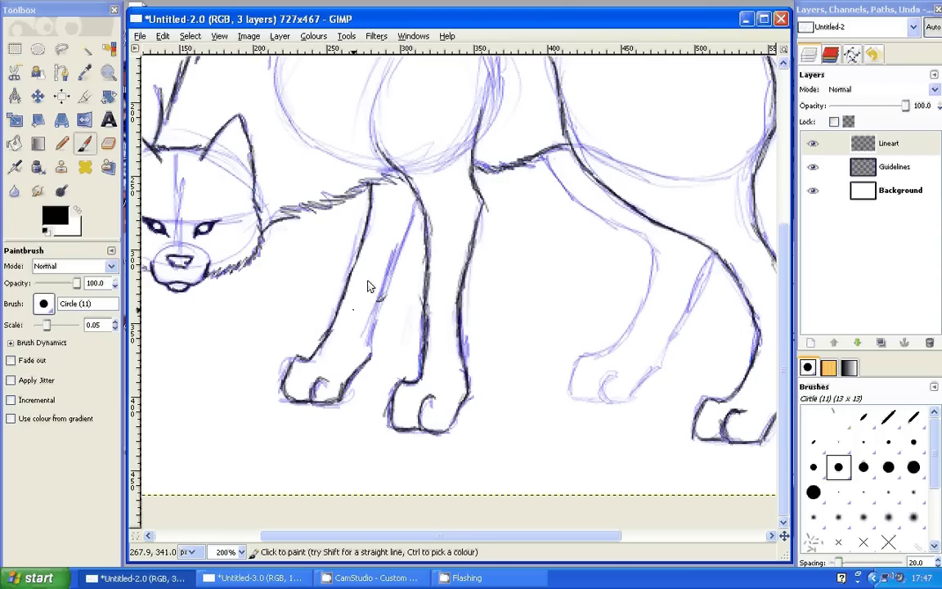
left_click_drag(371, 353, 397, 239)
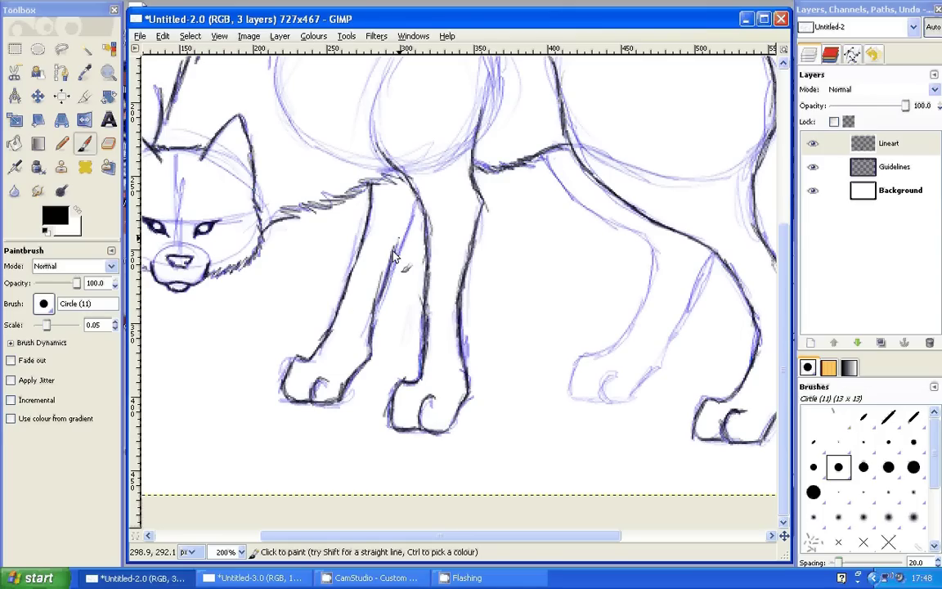
left_click_drag(416, 204, 375, 331)
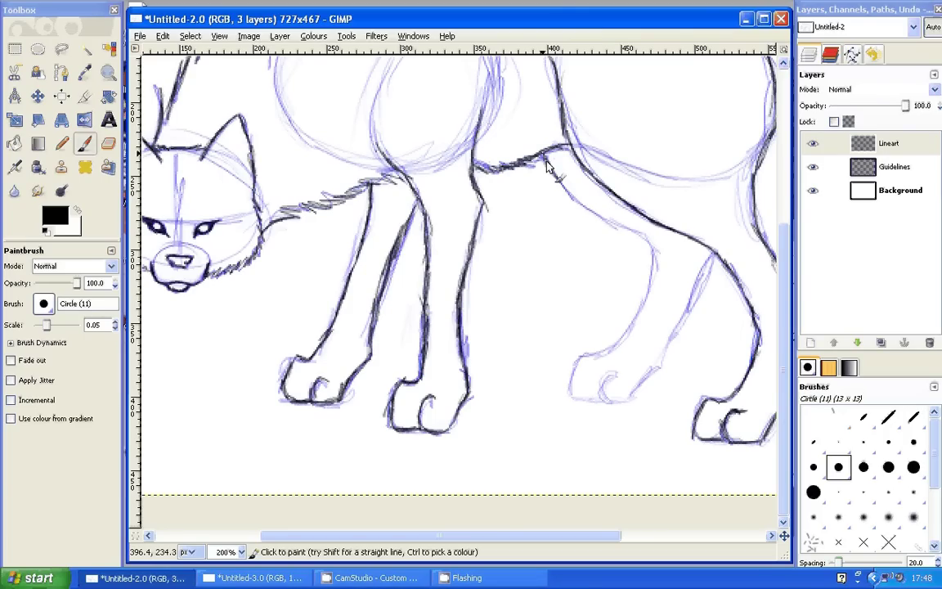
- Ink the belly line down the hind leg and its right edge back up from the paw
mouse_move(548, 166)
left_mouse_down()
mouse_move(654, 264)
mouse_move(653, 278)
left_mouse_up()
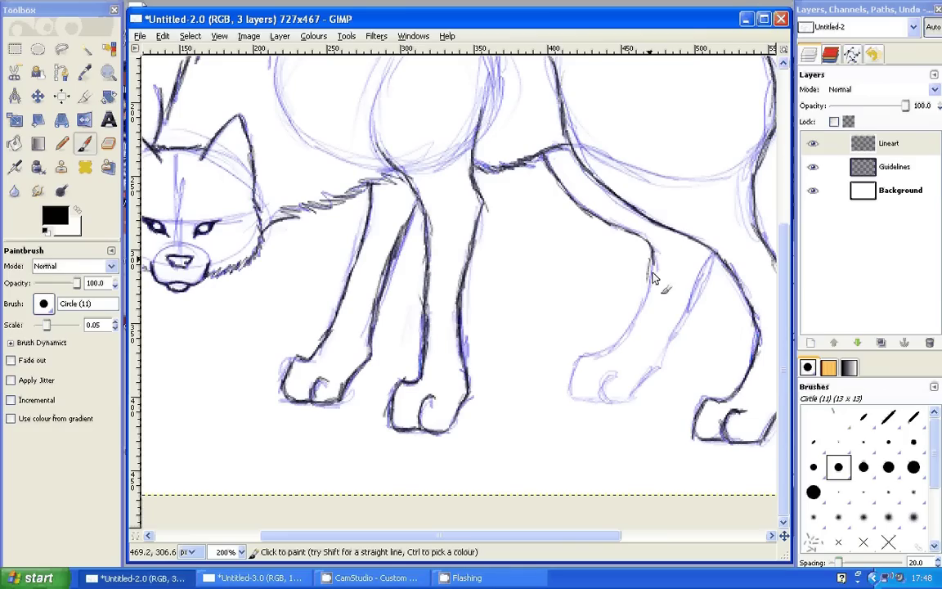
mouse_move(652, 277)
left_mouse_down()
mouse_move(626, 331)
mouse_move(580, 364)
mouse_move(575, 406)
mouse_move(608, 394)
left_mouse_up()
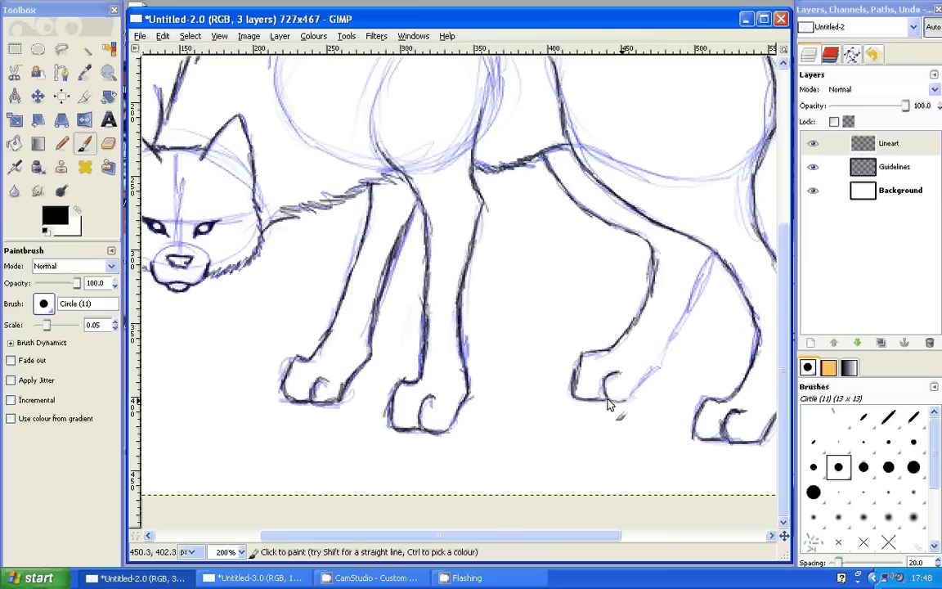
left_click_drag(607, 404, 680, 333)
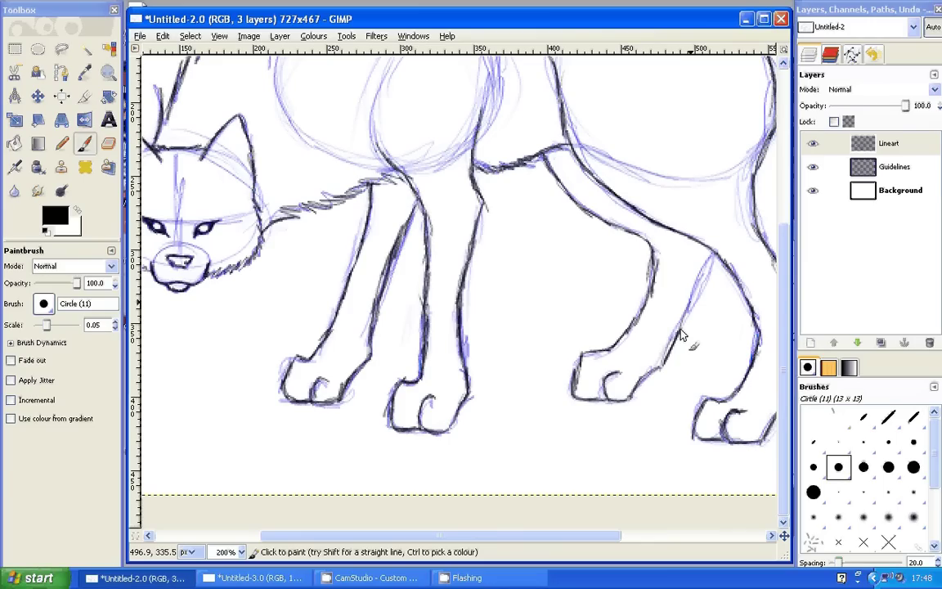
left_click_drag(681, 335, 716, 255)
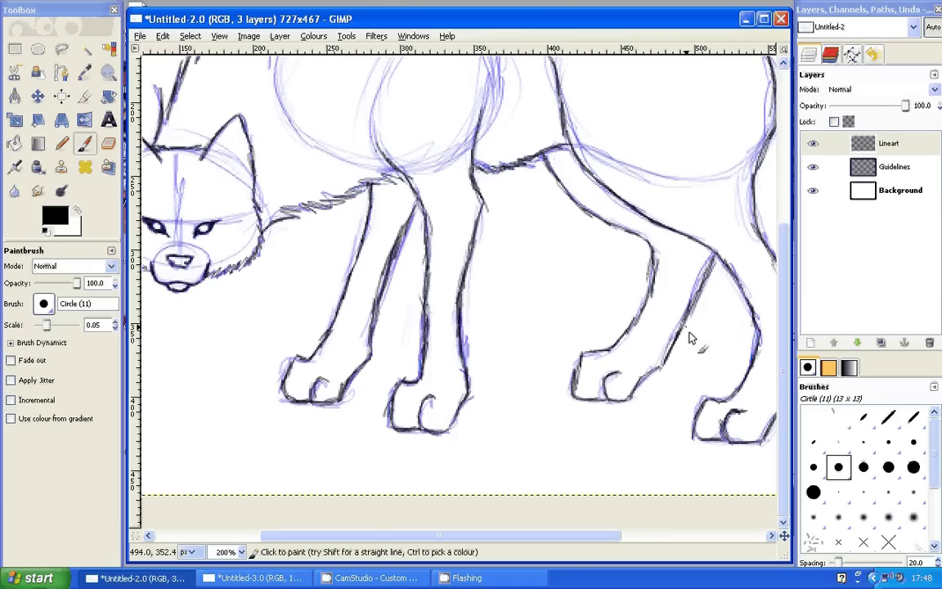
mouse_move(599, 537)
left_mouse_down()
mouse_move(615, 545)
mouse_move(781, 402)
mouse_move(815, 304)
left_mouse_up()
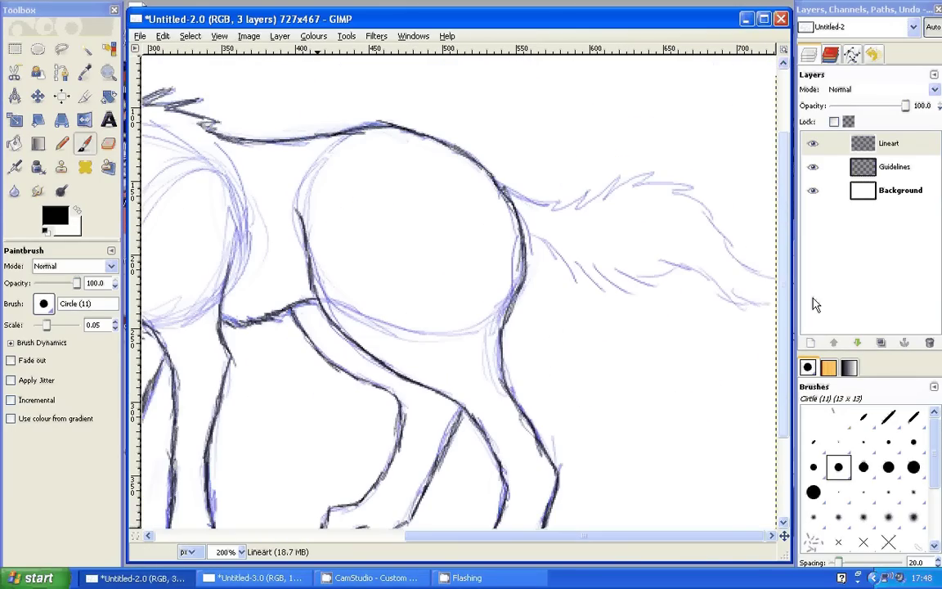
- Ink the back line into the top of the tail and trace the tail's underside
scroll(541, 216, "up", 1)
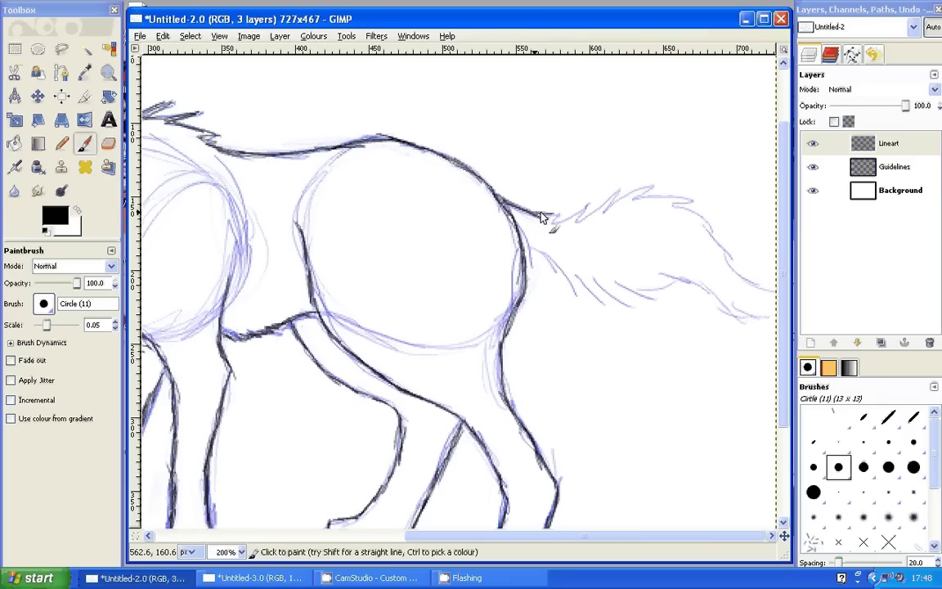
mouse_move(541, 216)
left_mouse_down()
mouse_move(605, 216)
mouse_move(728, 252)
mouse_move(773, 291)
left_mouse_up()
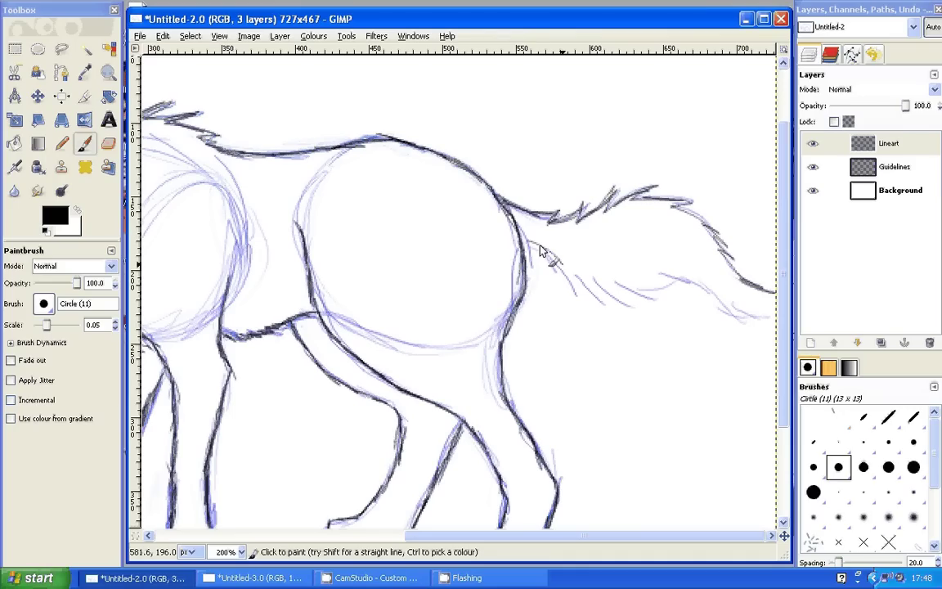
left_click_drag(540, 249, 662, 268)
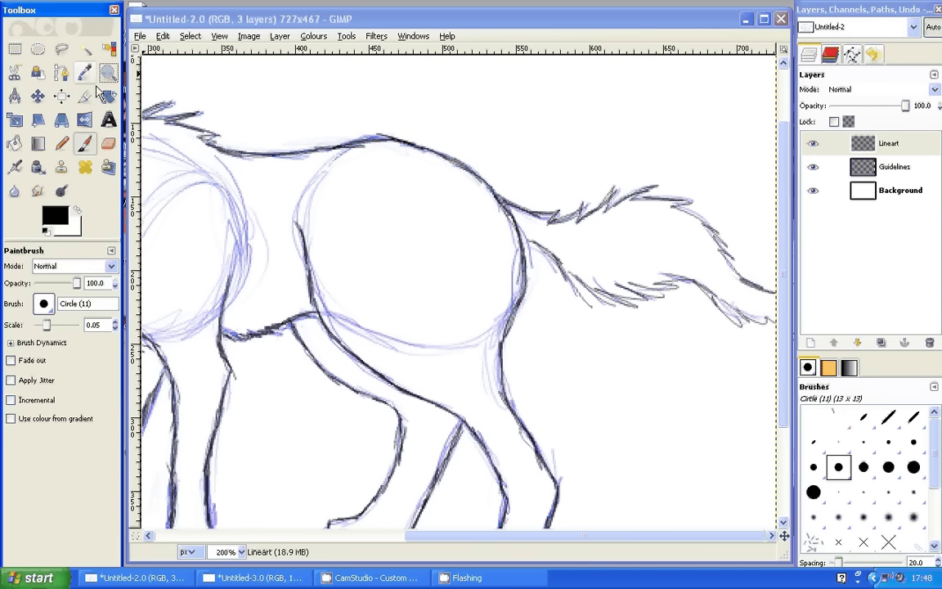
- Zoom out to see the whole wolf, keeping the Lineart layer active
key("z")
left_click(269, 278)
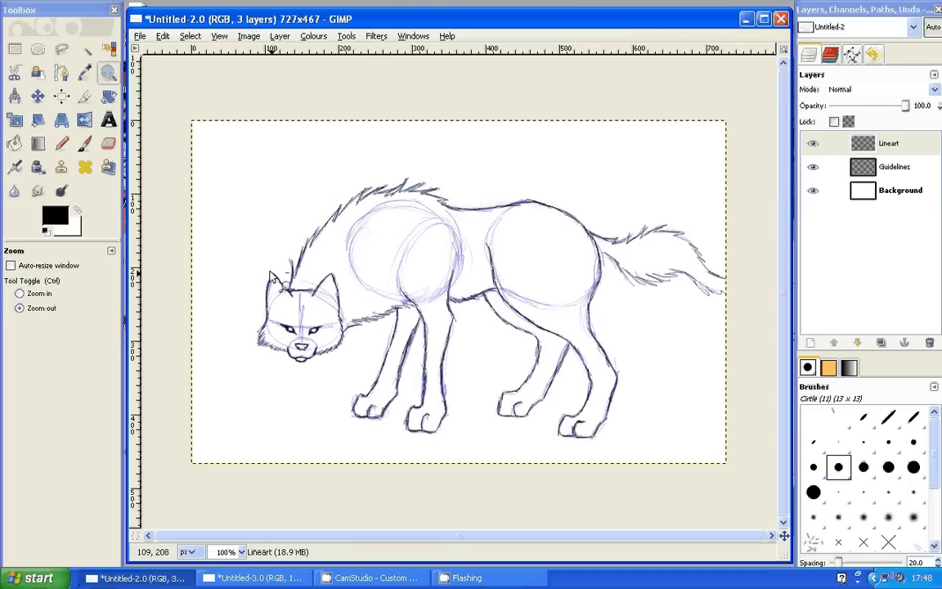
left_click(85, 145)
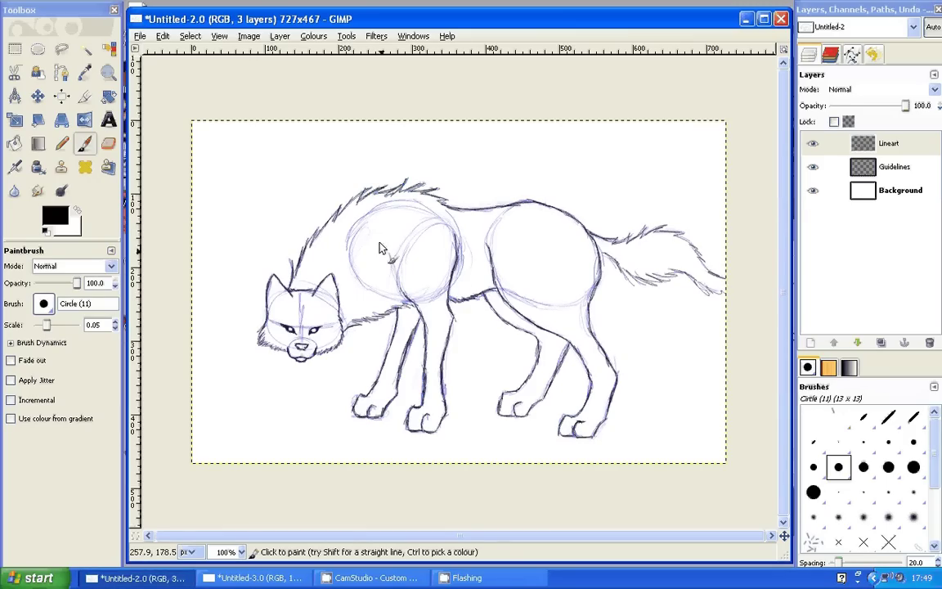
left_click(864, 167)
left_click(888, 143)
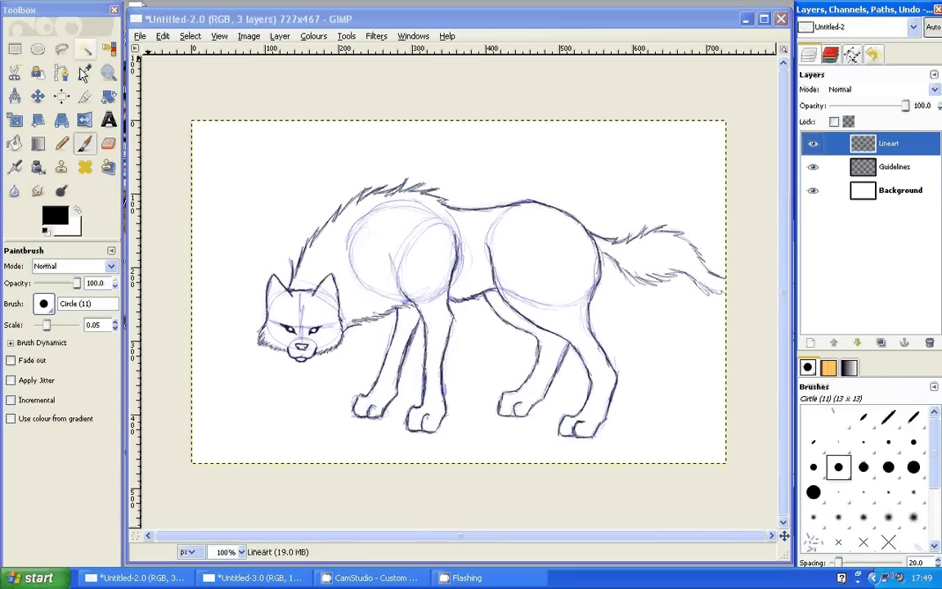
- Add a short black stroke at the chest, then ready the Eraser on the Guidelines layer
left_click(85, 145)
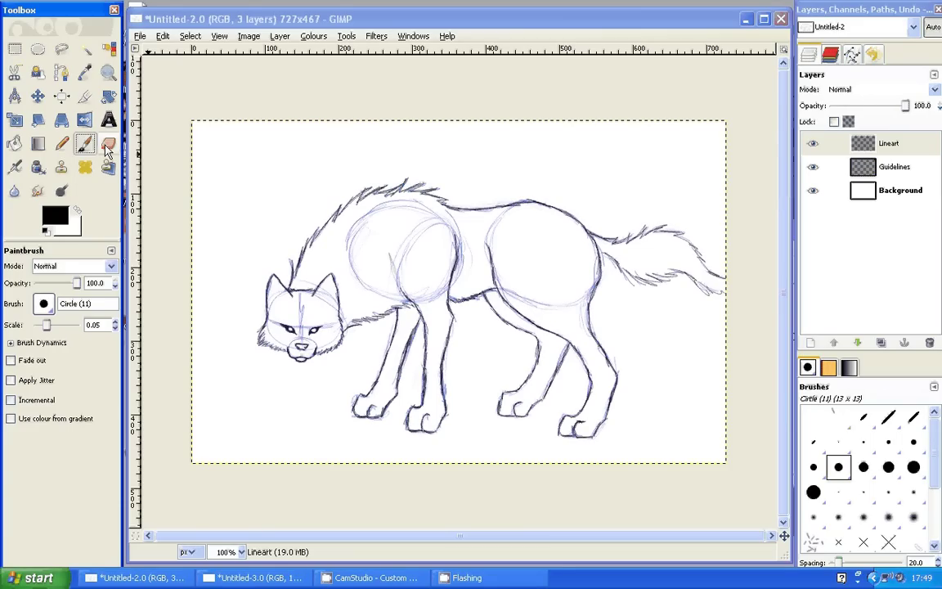
left_click(106, 145)
left_click_drag(59, 326, 73, 327)
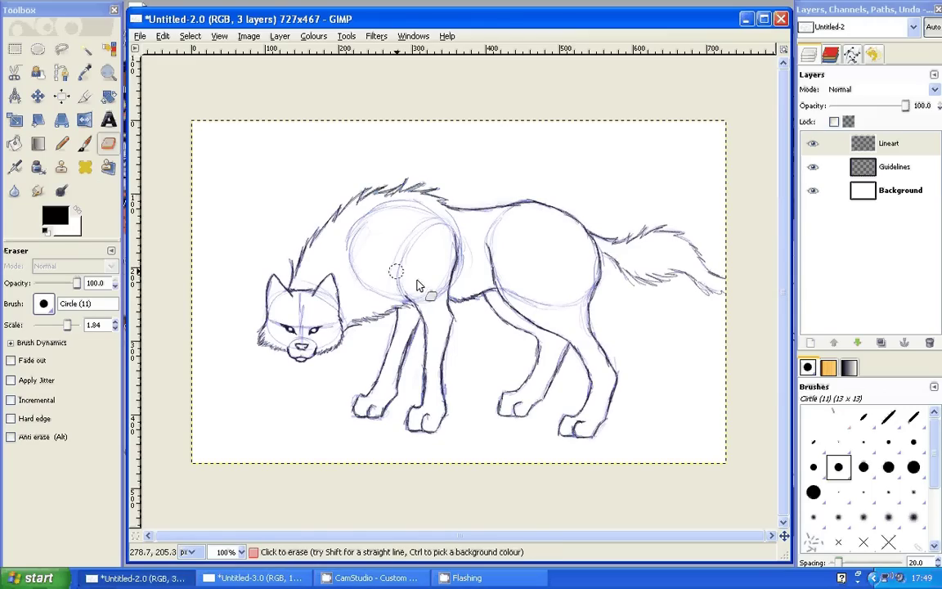
left_click(85, 144)
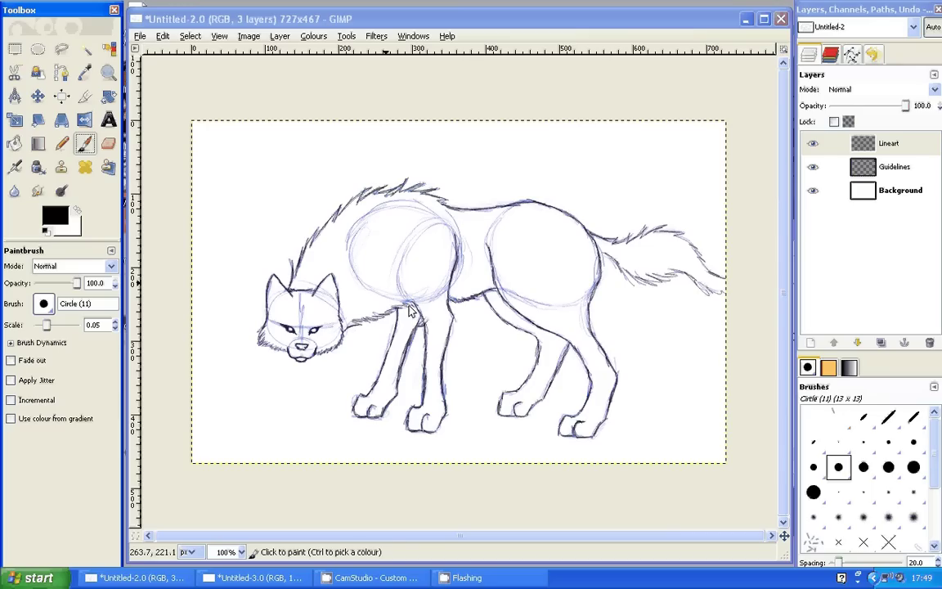
left_click_drag(375, 257, 401, 294)
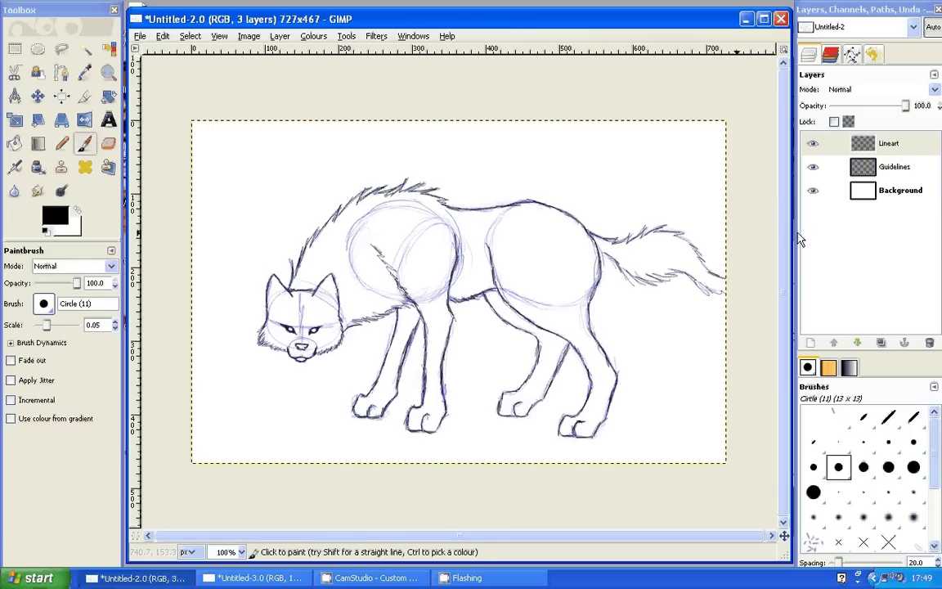
left_click(894, 166)
key("shift+e")
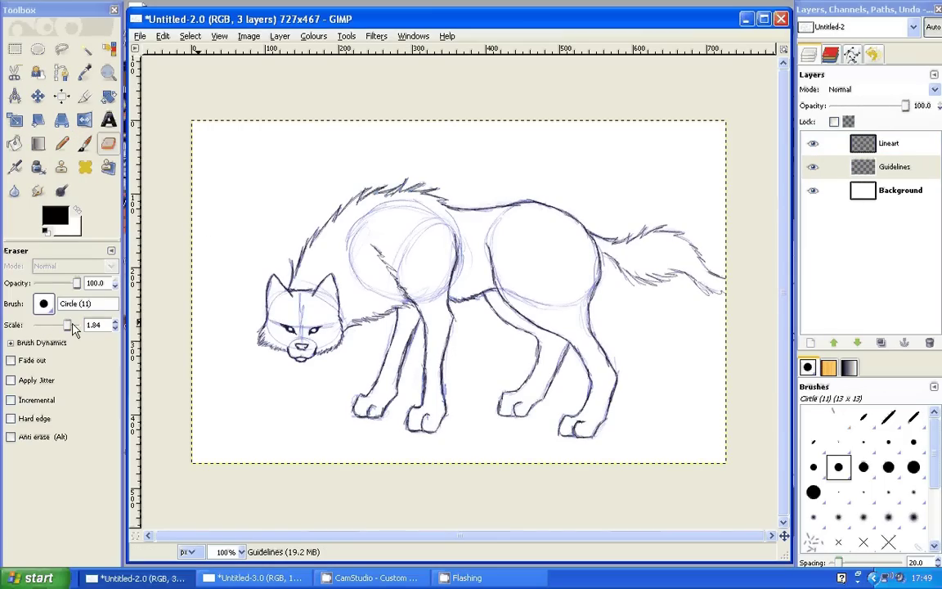
- Erase all blue guides on head, body and legs at eraser size 10, then show Untitled-3.0
left_click_drag(72, 327, 98, 324)
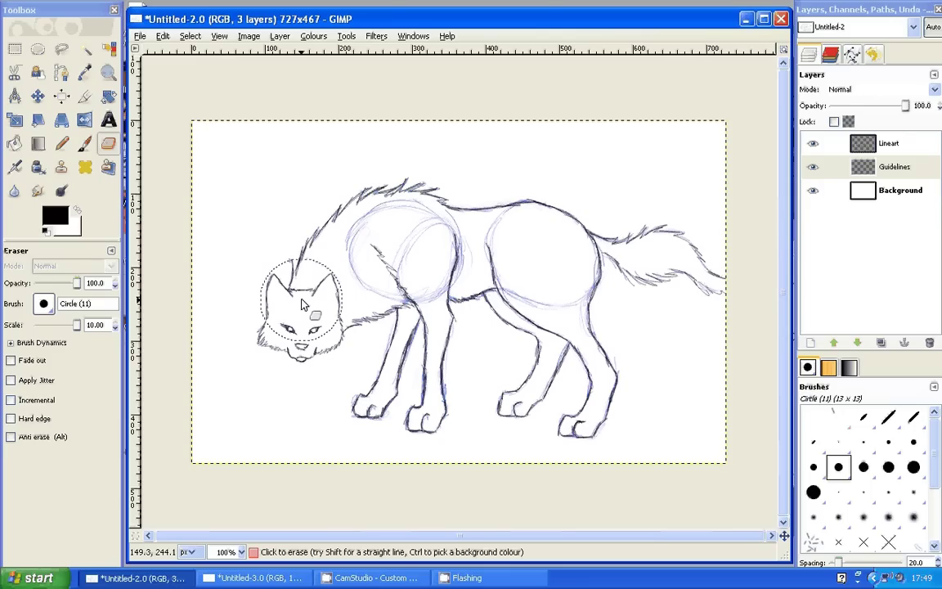
mouse_move(301, 304)
left_mouse_down()
mouse_move(388, 420)
mouse_move(572, 448)
left_mouse_up()
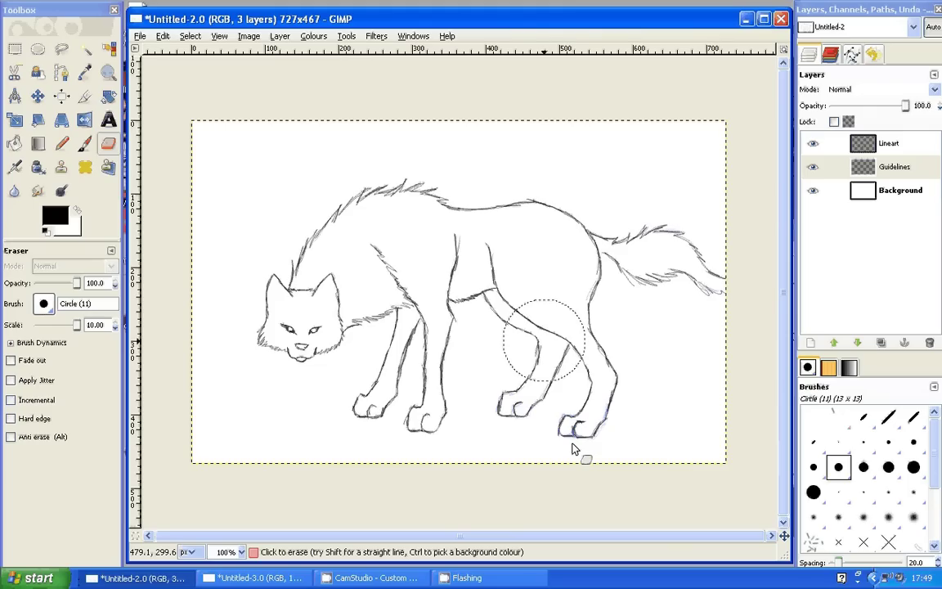
left_click_drag(572, 448, 442, 241)
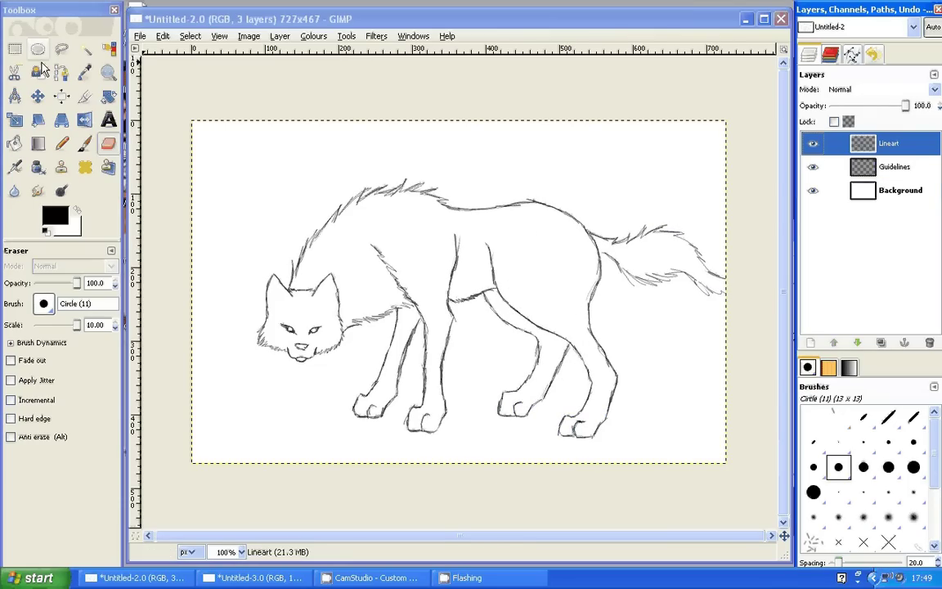
left_click(253, 577)
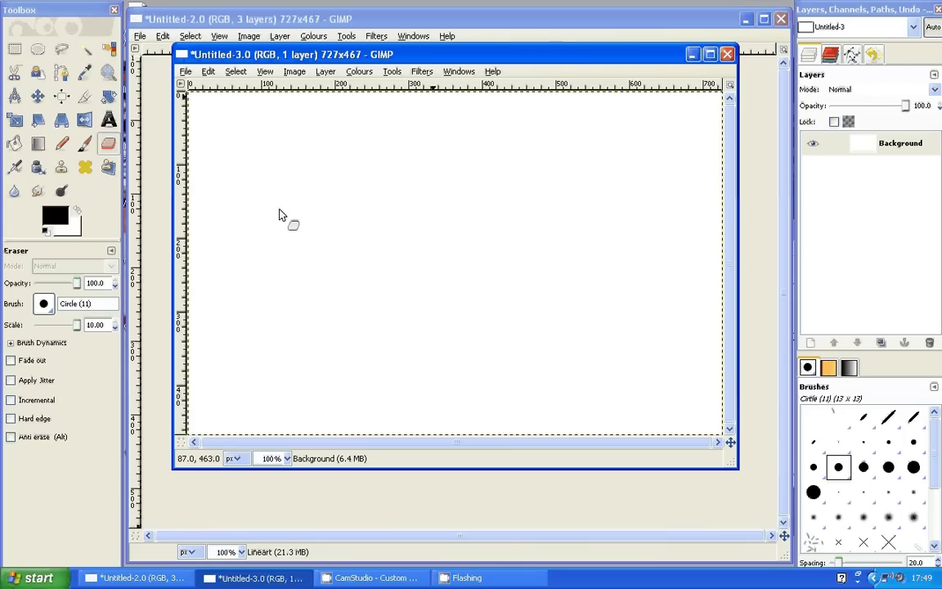
- Handwrite 'Now for details...' on Untitled-3.0, then return to the Untitled-2.0 wolf image
left_click(85, 144)
left_click_drag(233, 209, 346, 193)
mouse_move(384, 180)
left_mouse_down()
mouse_move(375, 193)
mouse_move(462, 172)
left_mouse_up()
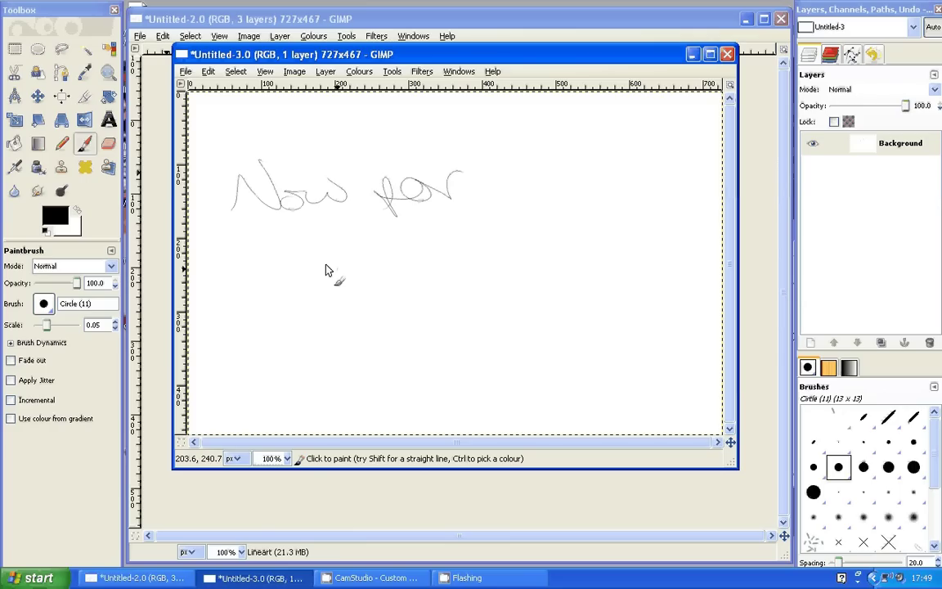
mouse_move(331, 261)
left_mouse_down()
mouse_move(456, 256)
mouse_move(517, 266)
left_mouse_up()
left_click(529, 272)
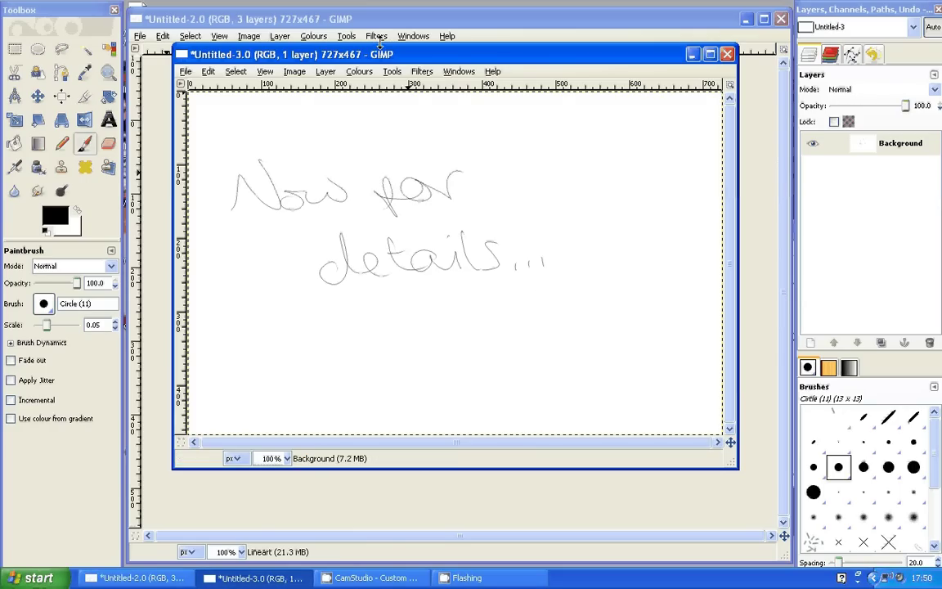
left_click(342, 24)
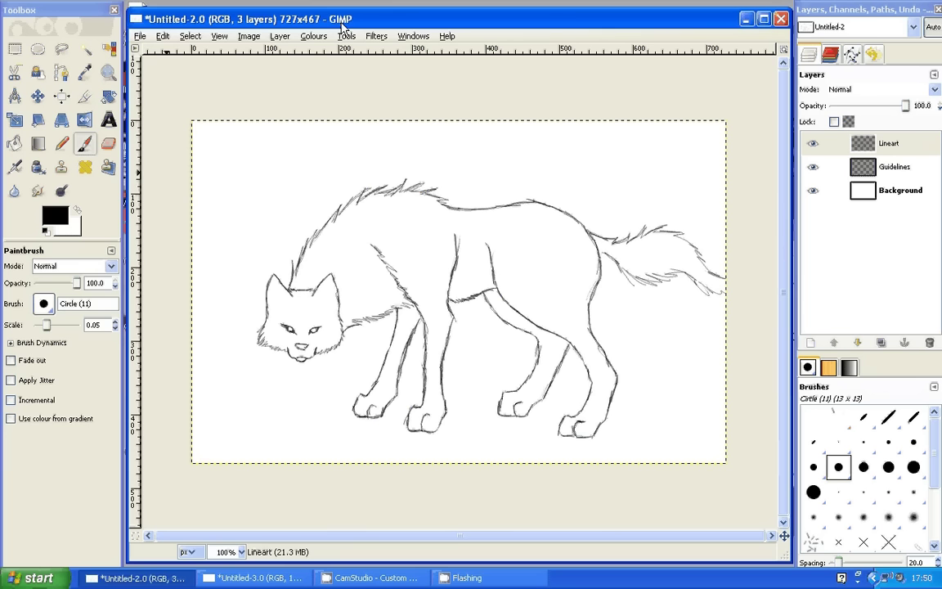
- Zoom in to 400% on the wolf's face and select the Paintbrush
left_click(108, 75)
left_click(36, 293)
left_click(323, 380)
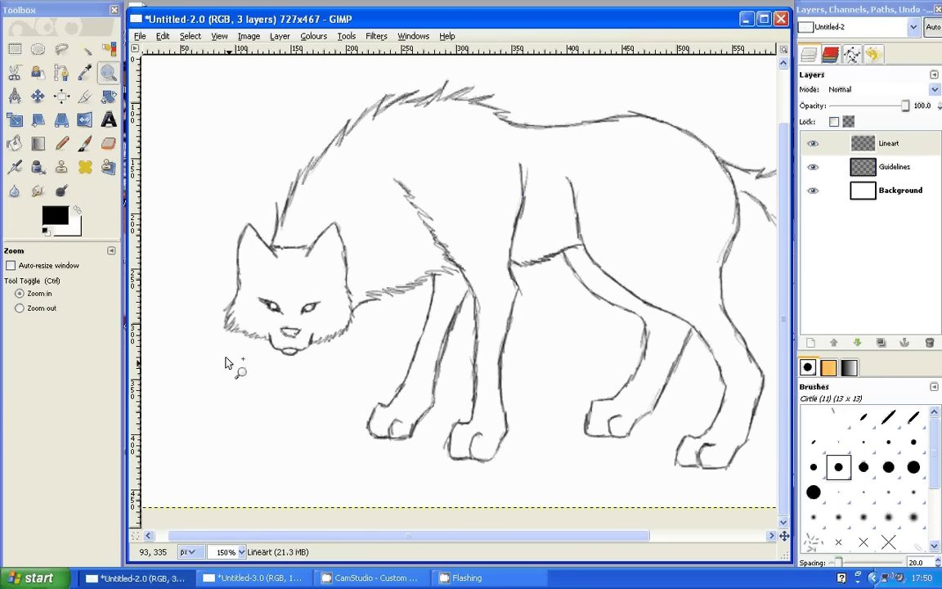
double_click(218, 317)
left_click(211, 278)
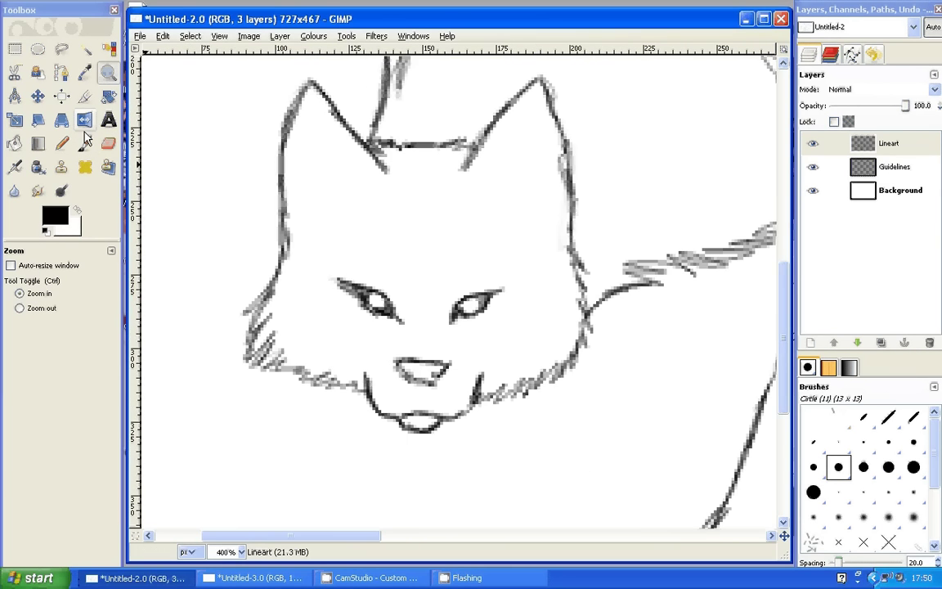
left_click(85, 143)
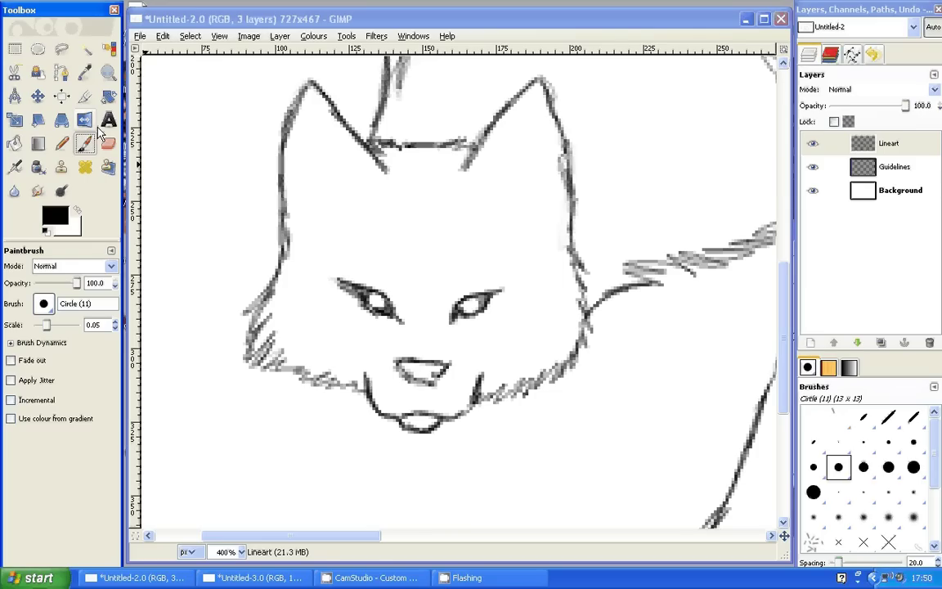
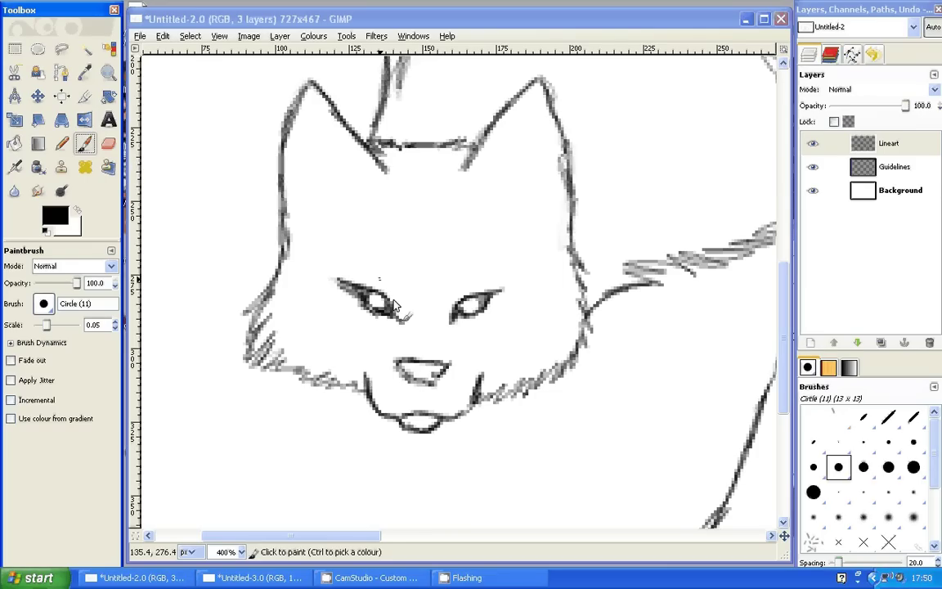
- Darken the insides of both of the wolf's eyes
left_click(464, 309)
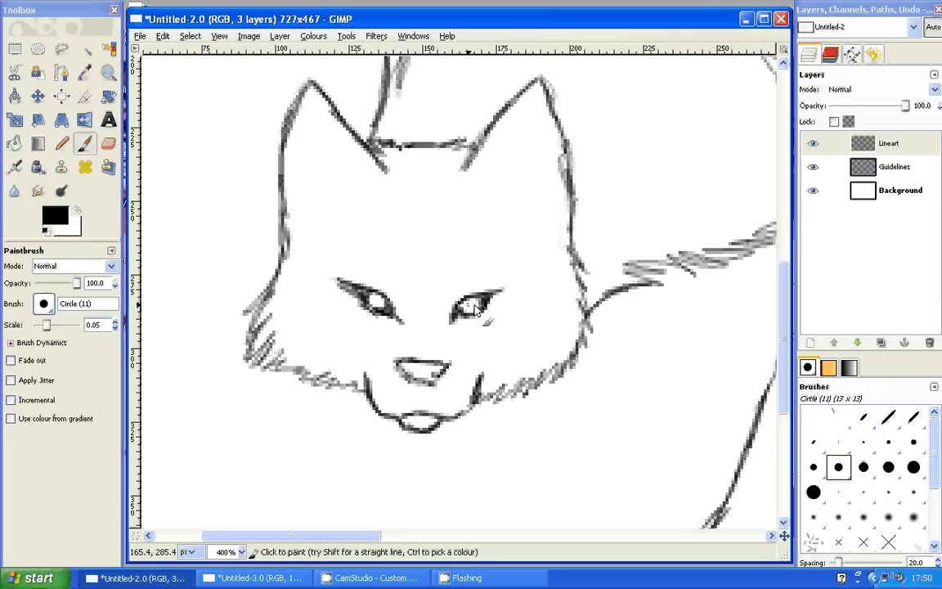
left_click_drag(475, 306, 467, 317)
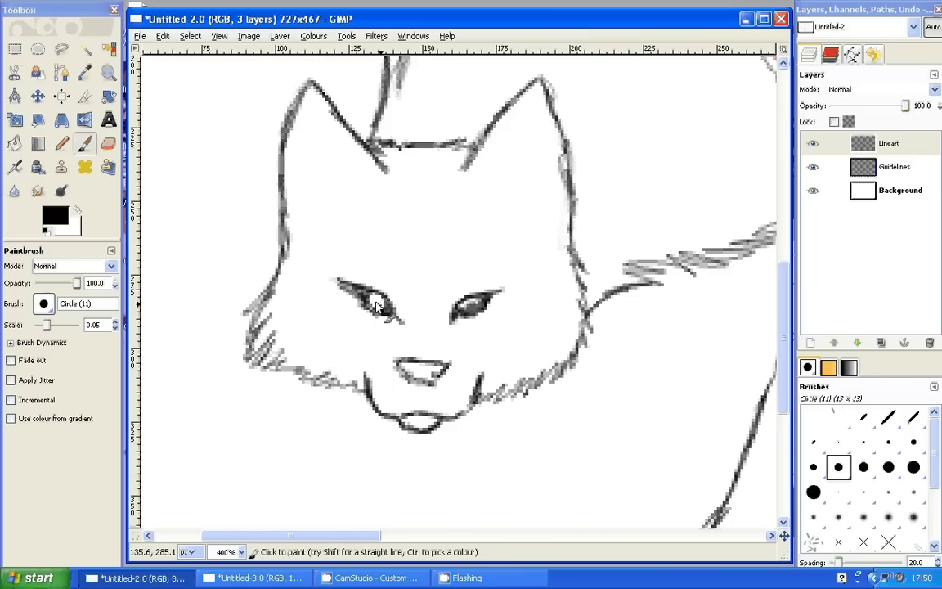
left_click_drag(377, 305, 378, 309)
- Paint brow marks above both eyes and a furrowed nose-bridge line, undoing a stray stroke
left_click_drag(395, 279, 401, 290)
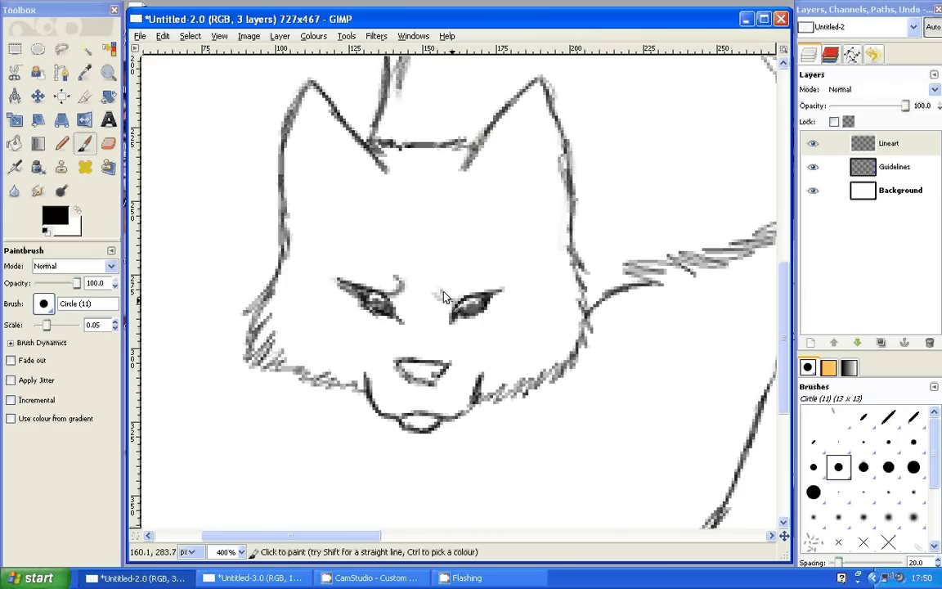
left_click_drag(446, 282, 449, 295)
left_click_drag(419, 204, 422, 263)
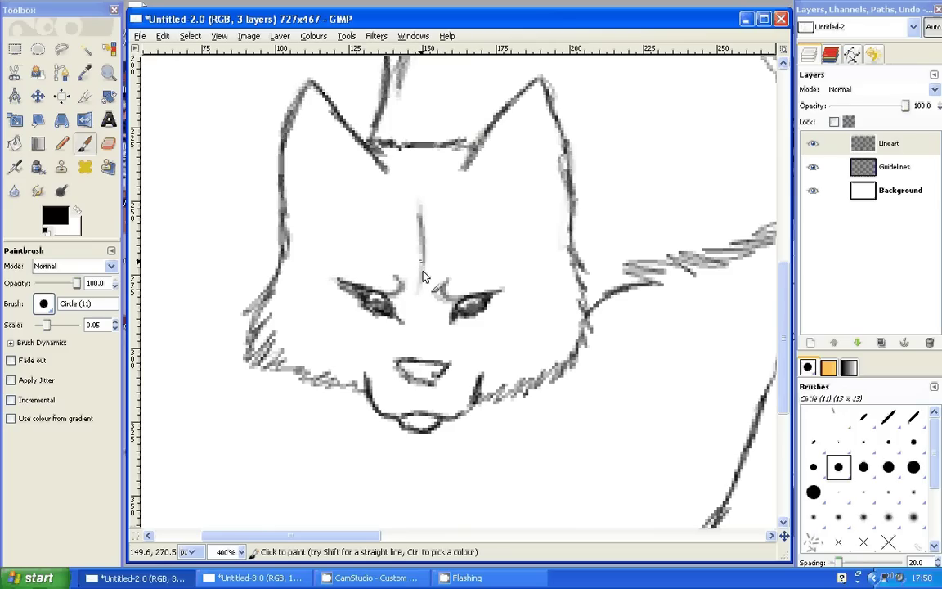
mouse_move(424, 276)
left_mouse_down()
mouse_move(428, 297)
mouse_move(397, 286)
left_mouse_up()
key("ctrl+z")
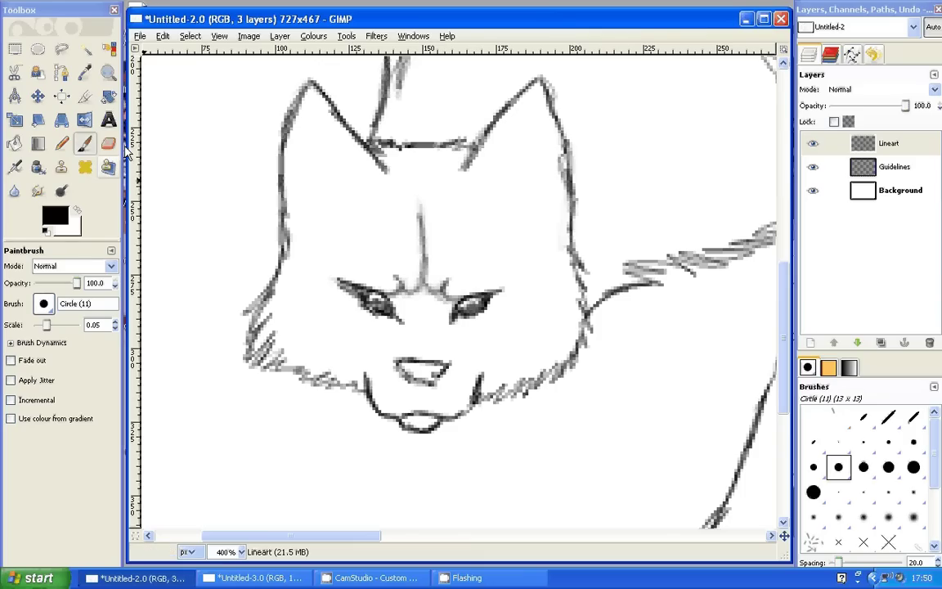
- Tidy the strokes between the eyes with the Eraser at scale 0.10
left_click(108, 143)
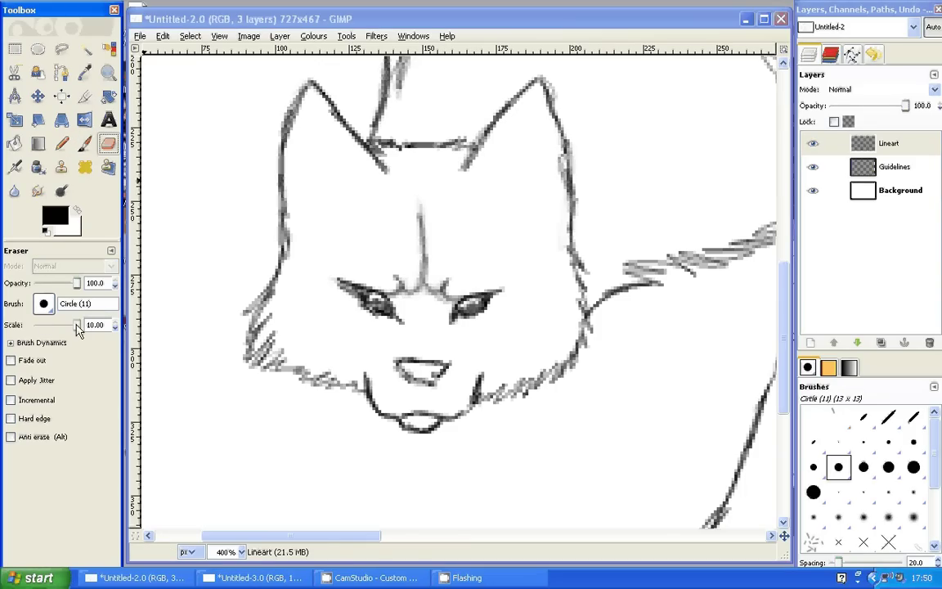
left_click_drag(77, 325, 50, 325)
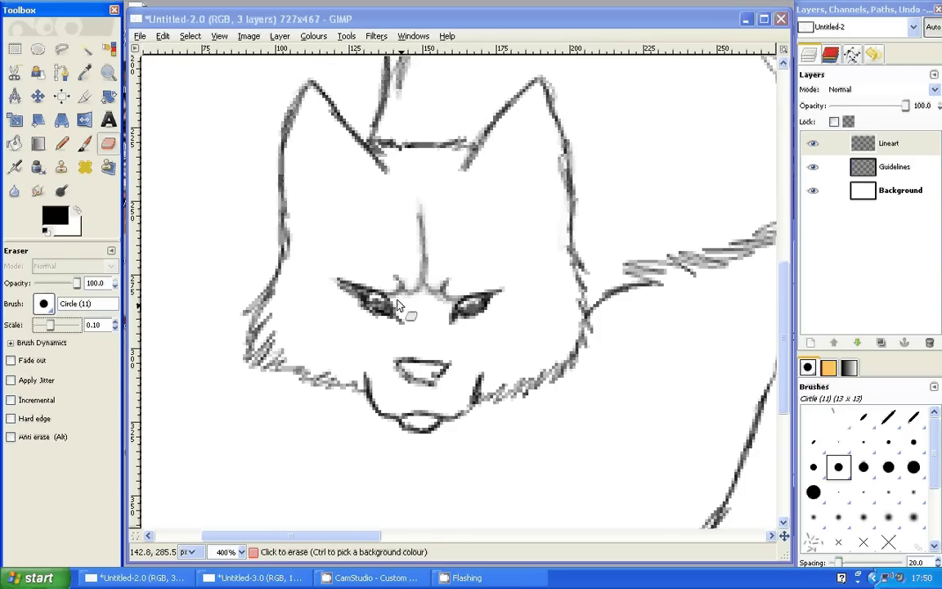
left_click_drag(396, 304, 408, 288)
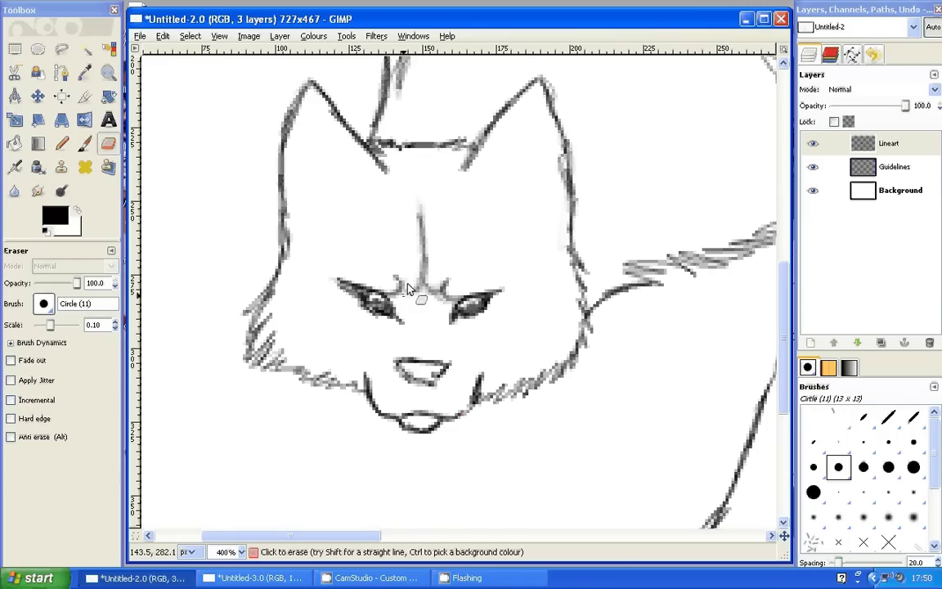
left_click_drag(409, 289, 439, 302)
- Shade the wolf's nose dark grey, undoing stray dabs beside and below it
left_click(85, 144)
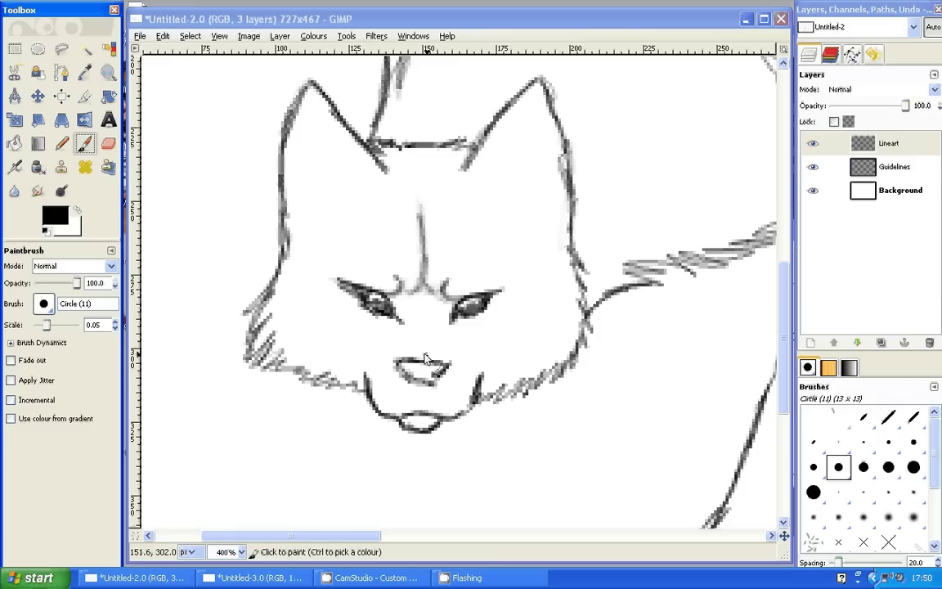
left_click_drag(454, 402, 459, 396)
key("ctrl+z")
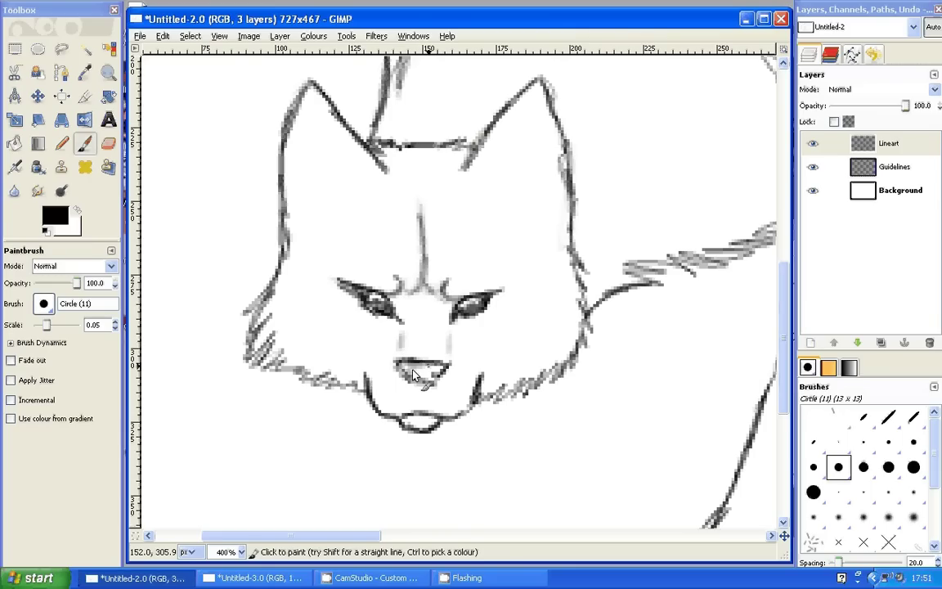
left_click_drag(413, 374, 432, 387)
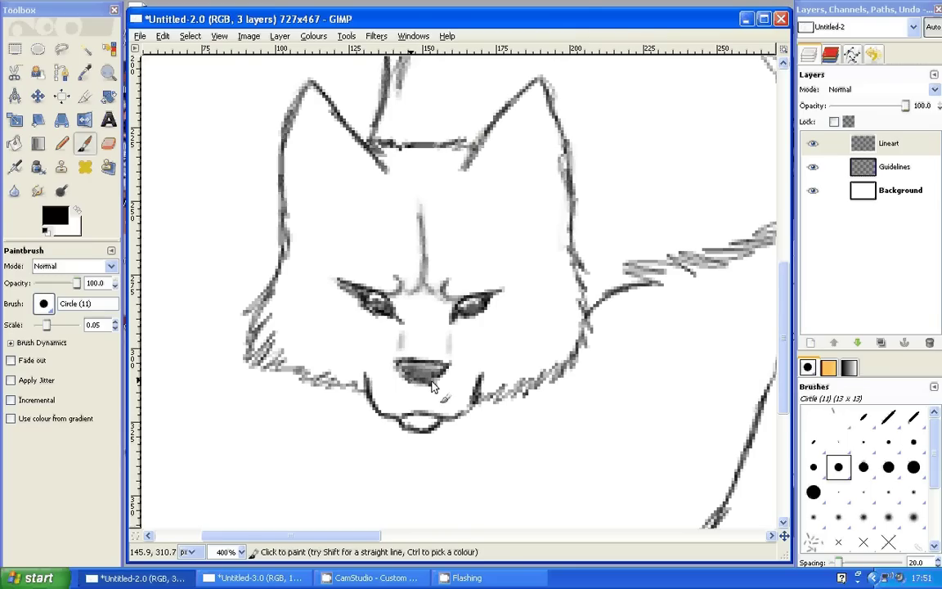
key("ctrl+z")
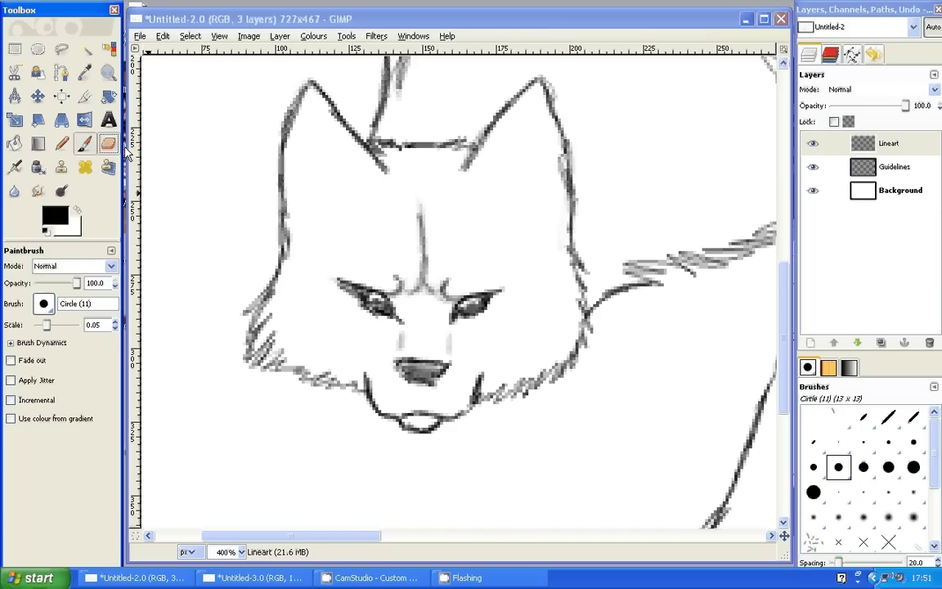
left_click(108, 144)
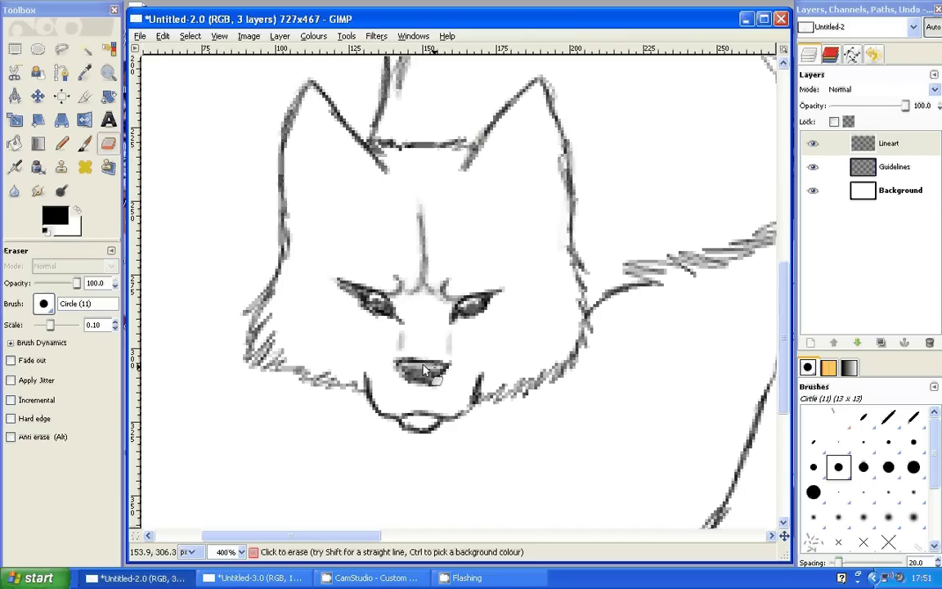
left_click(84, 144)
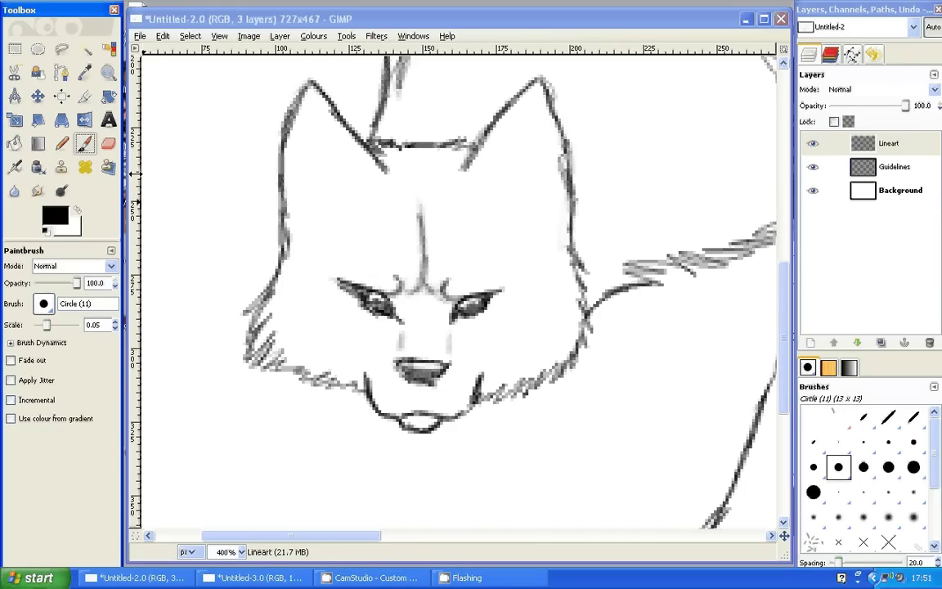
- Darken the chin line and sketch fur strokes along both sides of the chin
mouse_move(407, 409)
left_mouse_down()
mouse_move(433, 409)
mouse_move(390, 392)
mouse_move(462, 392)
left_mouse_up()
left_click(384, 387)
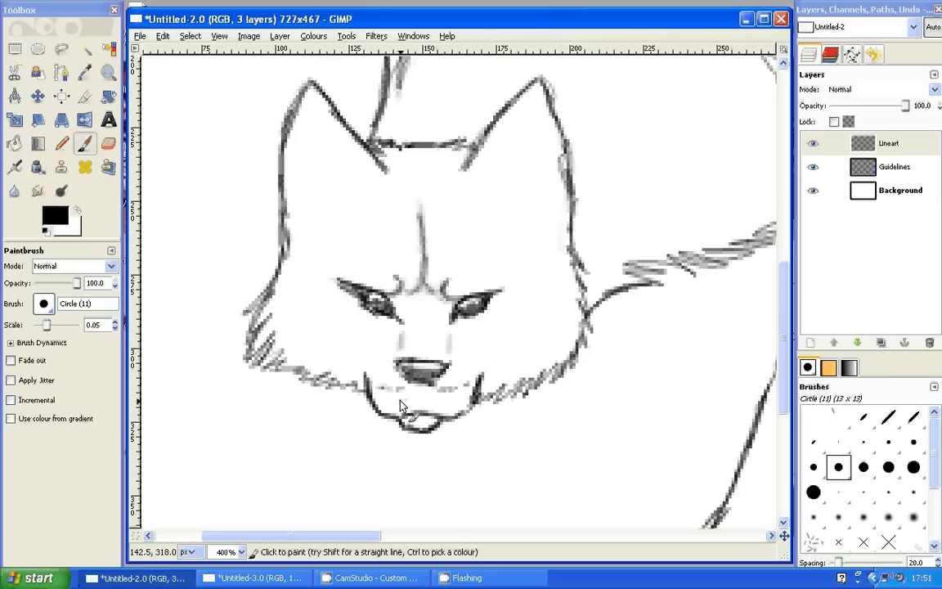
left_click_drag(400, 406, 377, 401)
left_click_drag(436, 403, 461, 400)
- Hatch light fur lines inside both of the wolf's ears
left_click(451, 370)
left_click_drag(311, 144, 335, 193)
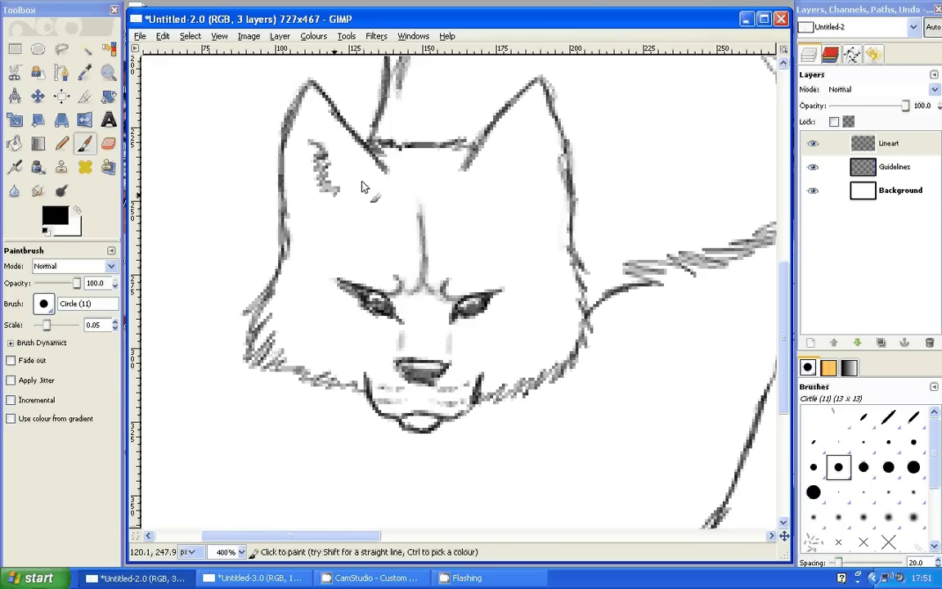
mouse_move(472, 134)
left_mouse_down()
mouse_move(487, 112)
mouse_move(514, 196)
left_mouse_up()
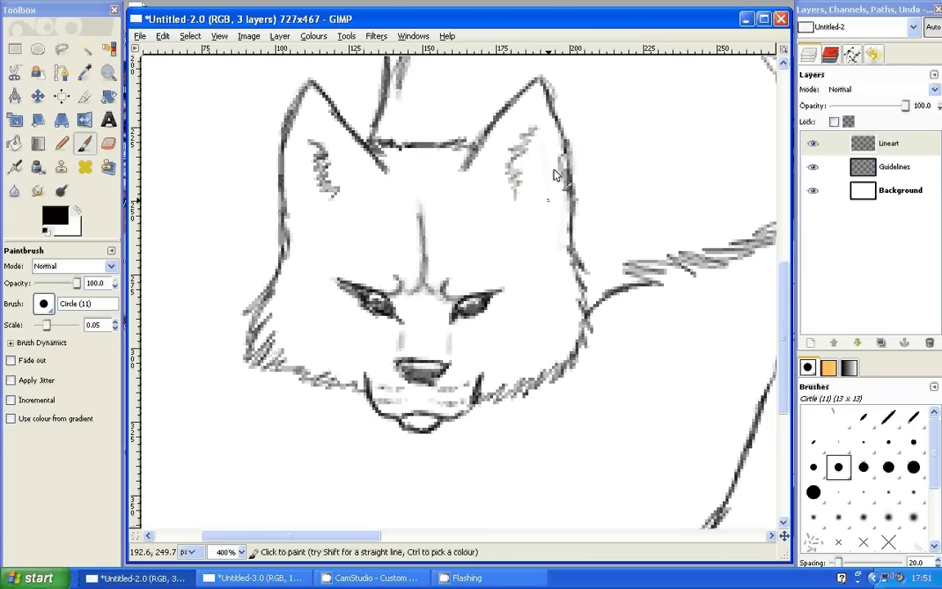
left_click_drag(545, 147, 549, 225)
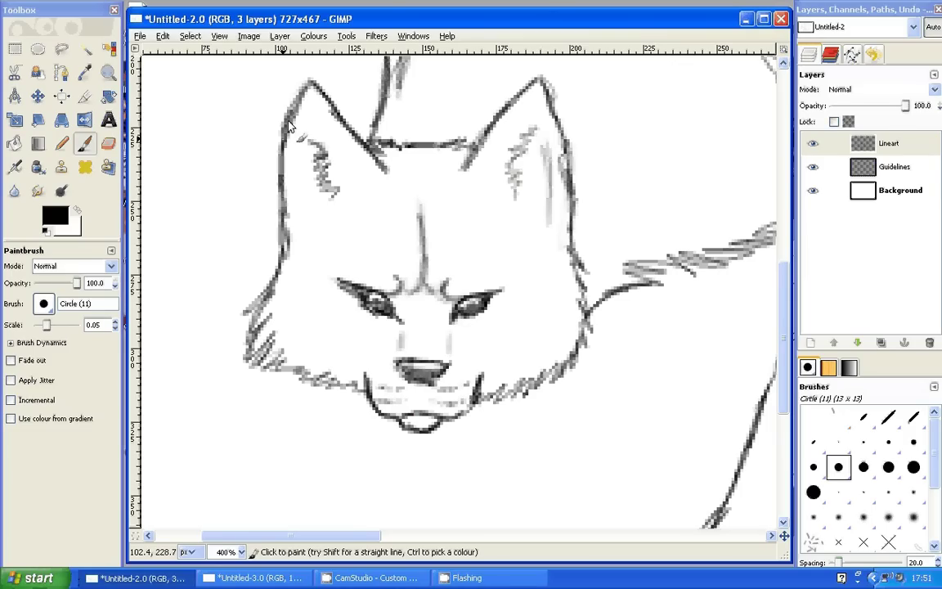
left_click_drag(316, 121, 358, 170)
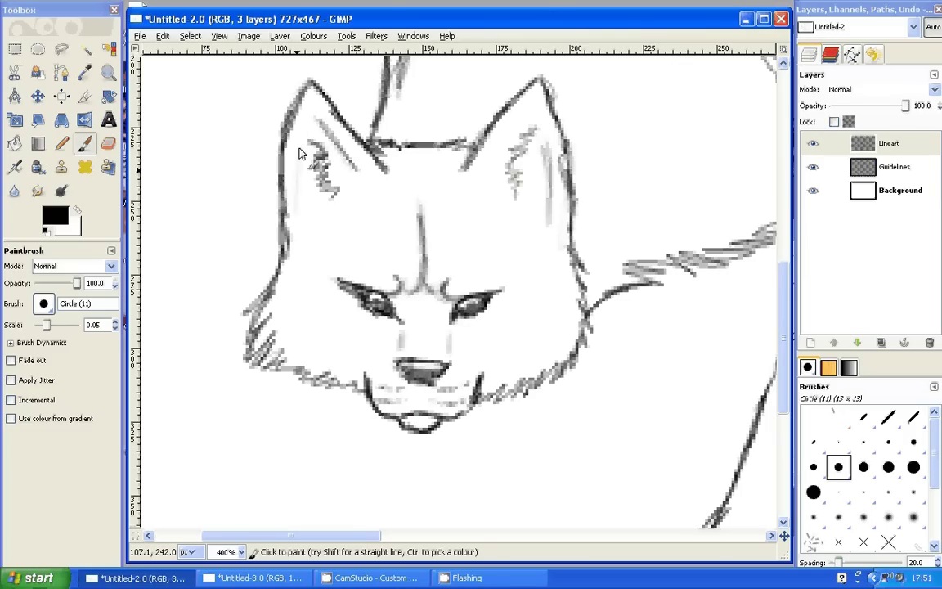
left_click_drag(303, 140, 295, 209)
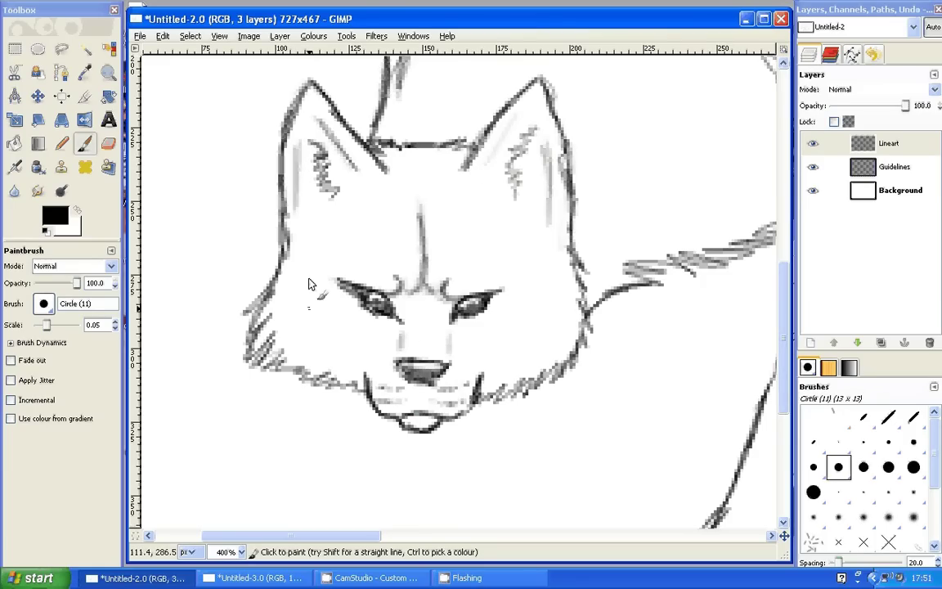
- Draw curved contour lines along both cheeks, plus a faint fur line in the right ear
left_click_drag(316, 289, 340, 340)
left_click_drag(502, 235, 530, 258)
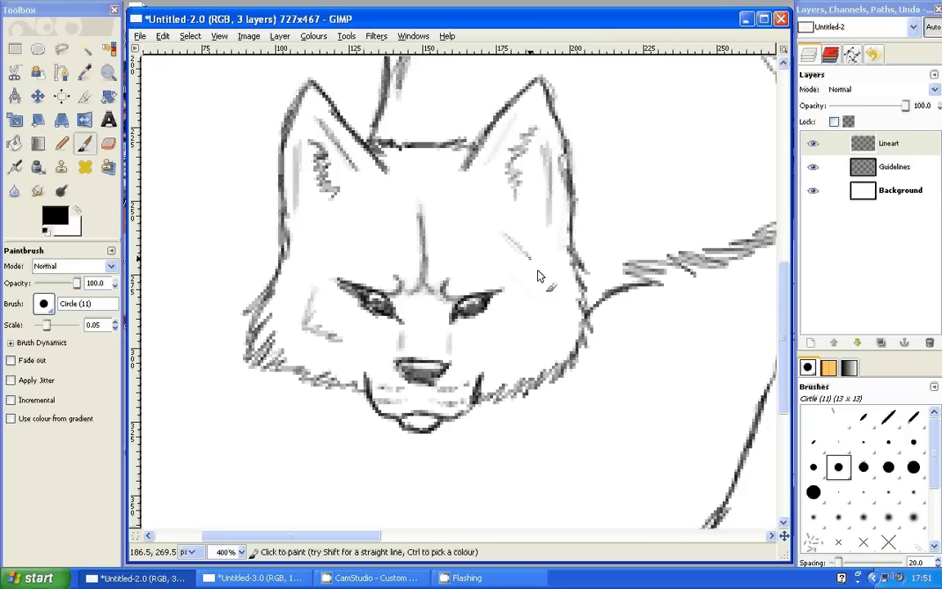
left_click_drag(538, 276, 523, 331)
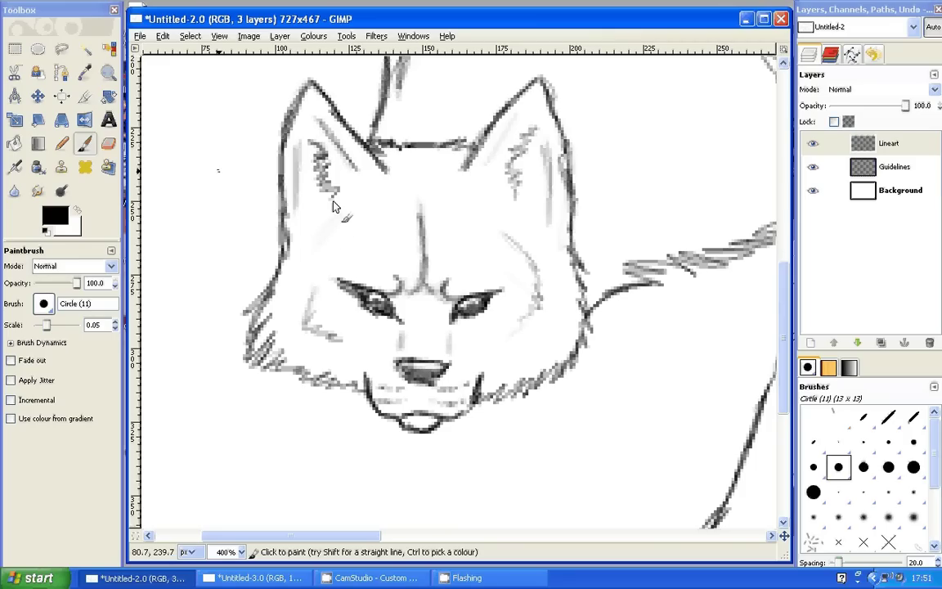
- Zoom out to 100% to review the whole wolf drawing
left_click(107, 73)
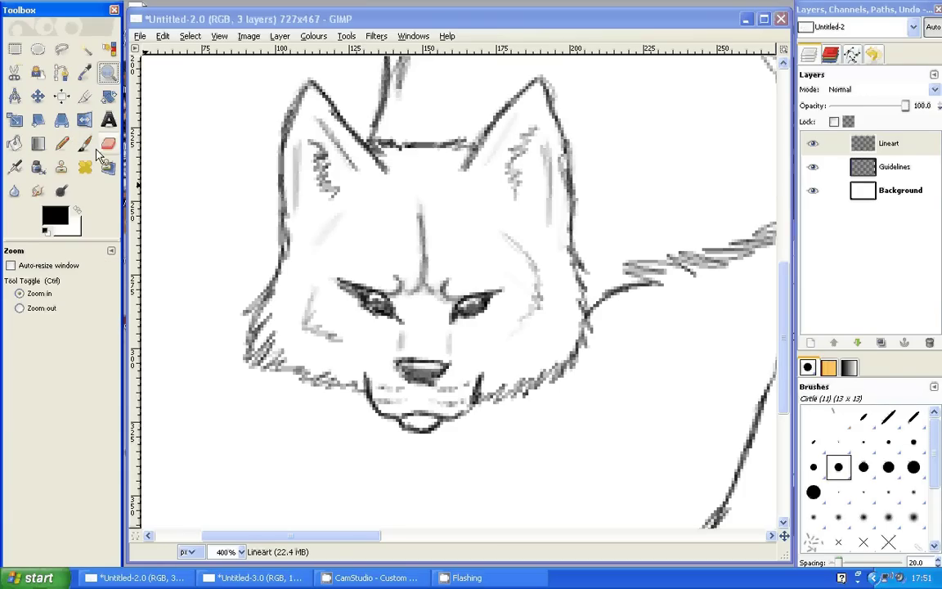
key("p")
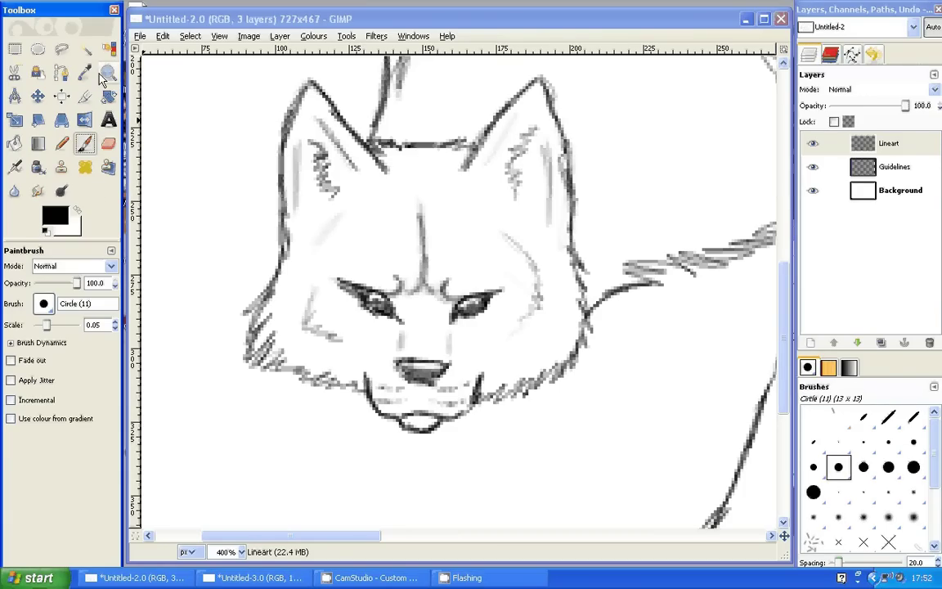
left_click(107, 73)
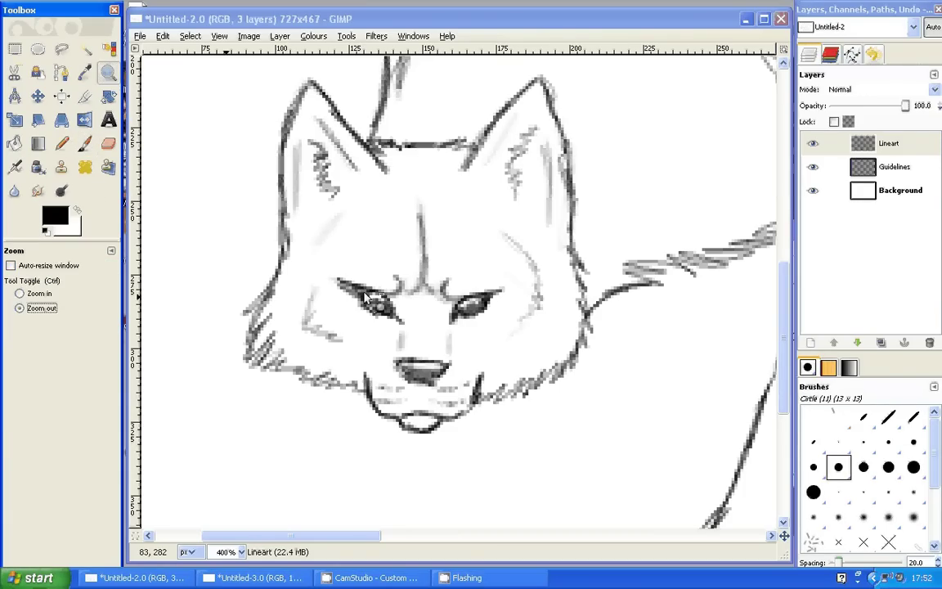
left_click(556, 287)
left_click(587, 252)
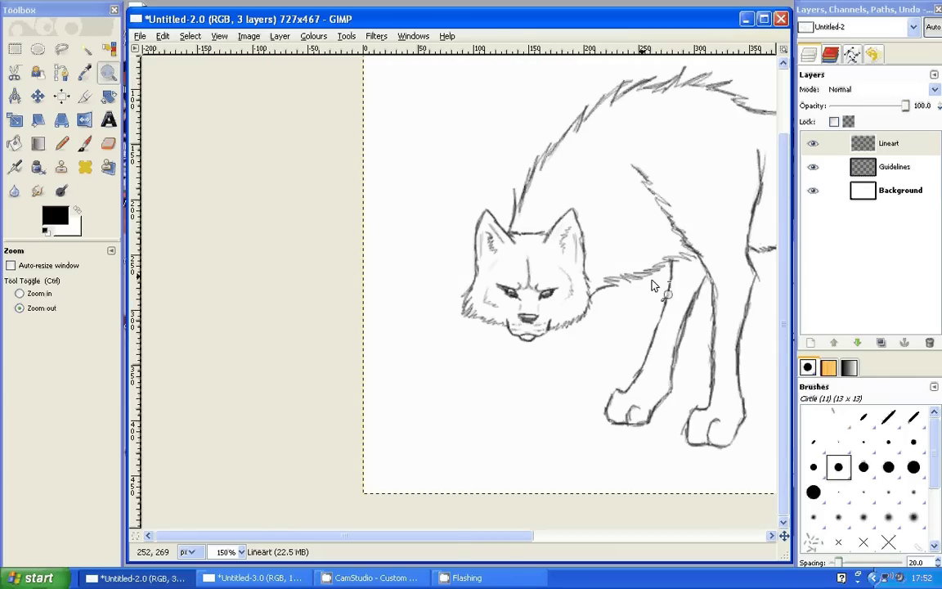
left_click(587, 251)
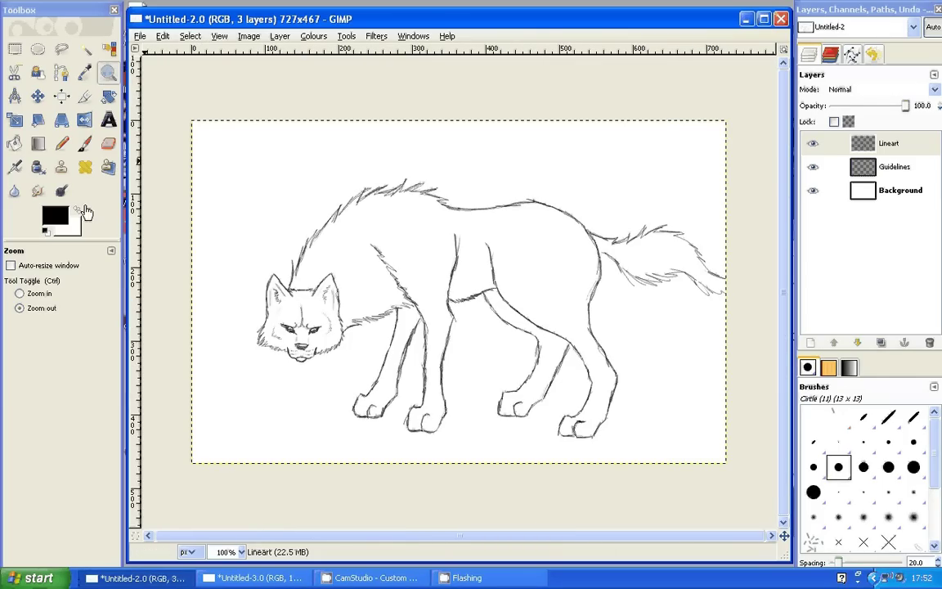
- Zoom back in to 400% on the wolf's front paws
left_click(41, 293)
left_click(373, 426)
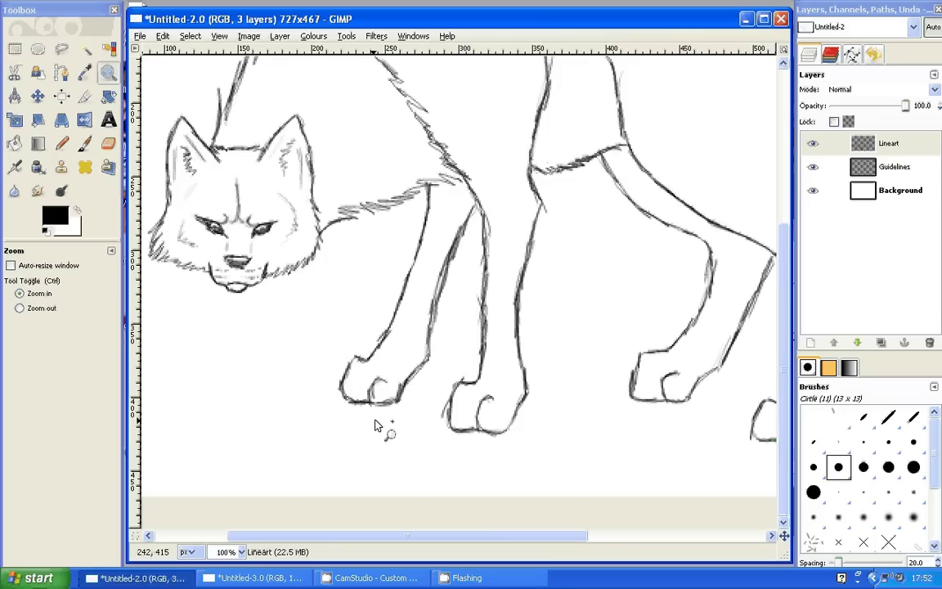
left_click(374, 424)
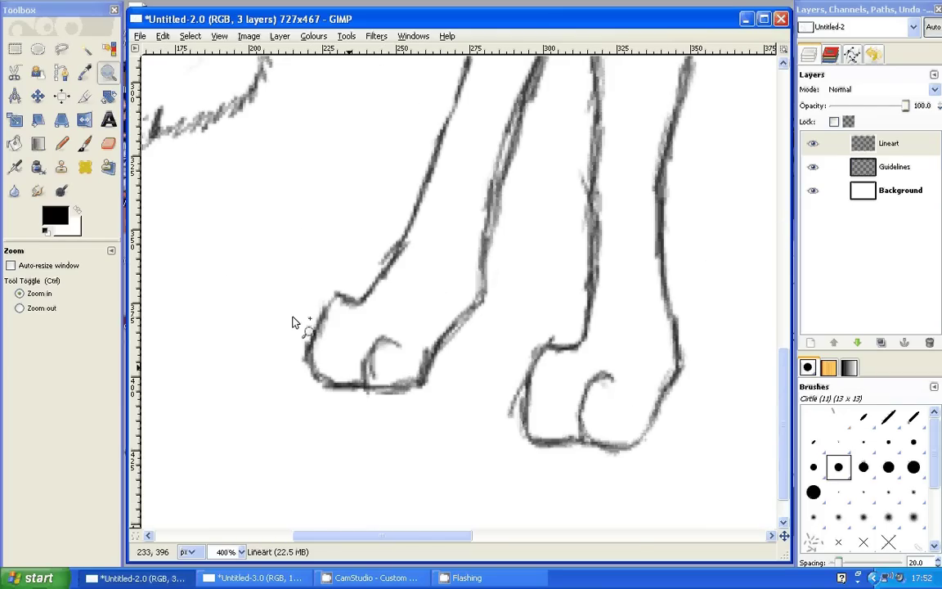
- Erase the rough left paw strokes with a larger eraser and redraw its bottom, toe and outer edges
left_click(108, 145)
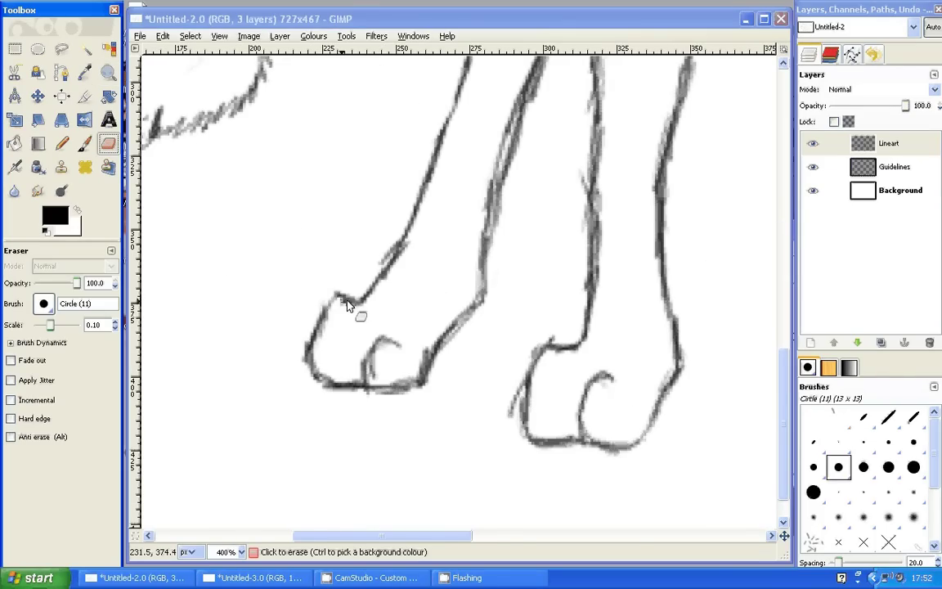
left_click(345, 300)
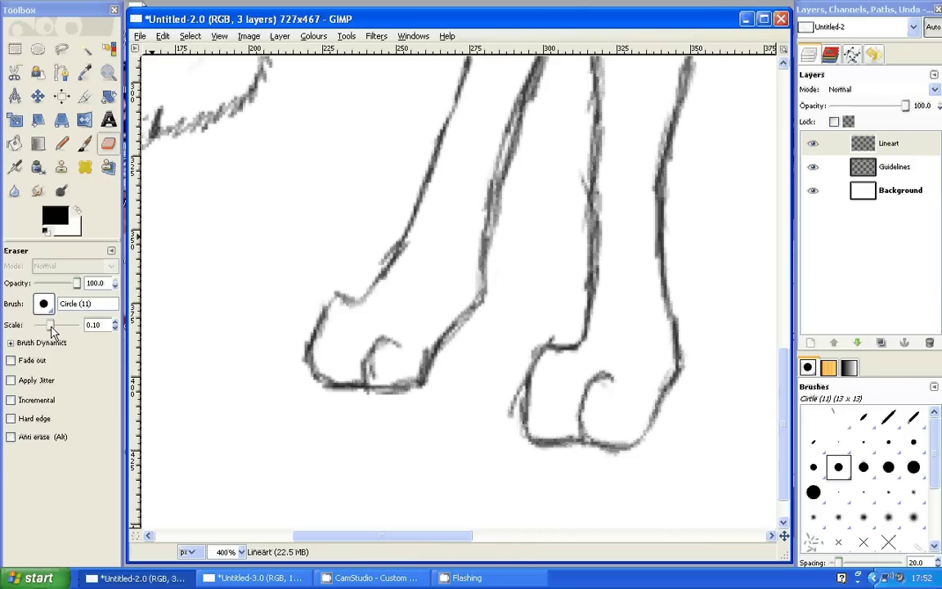
left_click_drag(51, 327, 60, 325)
mouse_move(394, 364)
left_mouse_down()
mouse_move(380, 346)
mouse_move(413, 383)
left_mouse_up()
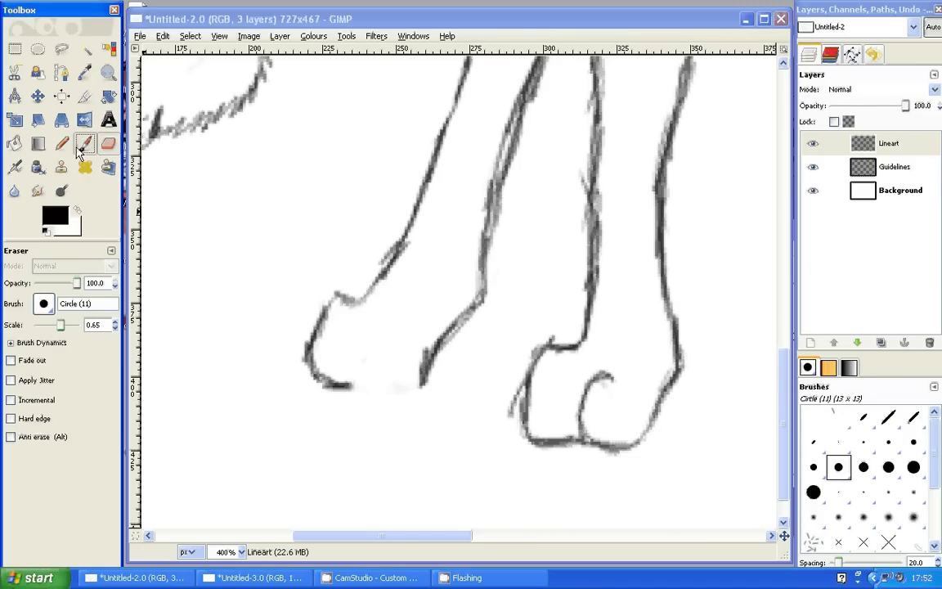
left_click(82, 145)
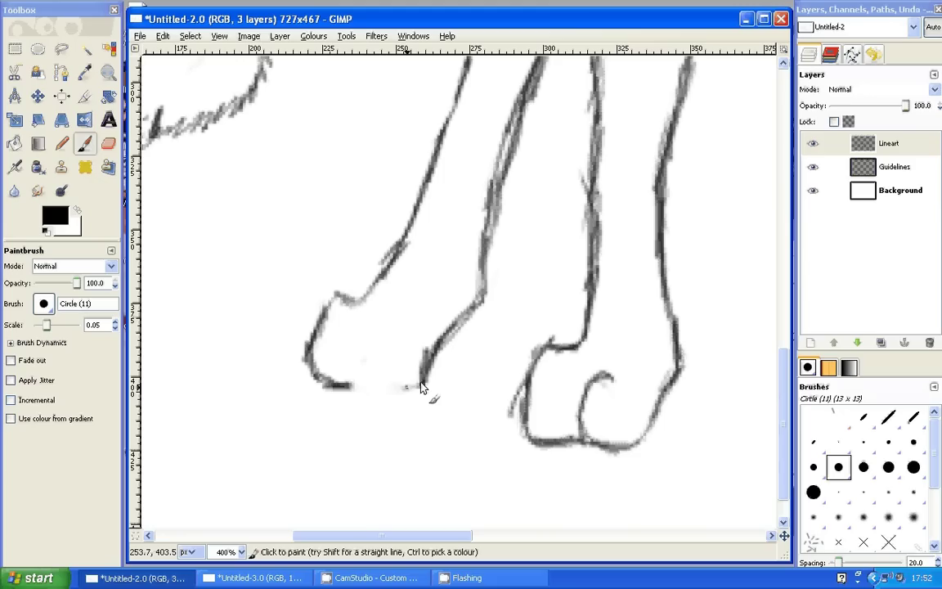
mouse_move(421, 387)
left_mouse_down()
mouse_move(347, 326)
mouse_move(401, 308)
mouse_move(346, 304)
mouse_move(321, 336)
mouse_move(310, 377)
left_mouse_up()
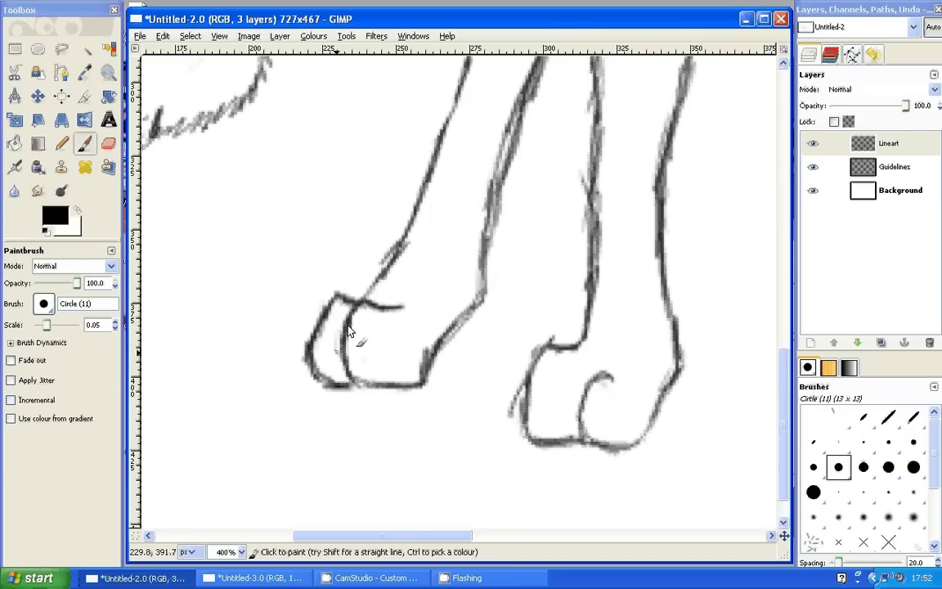
left_click_drag(351, 304, 336, 395)
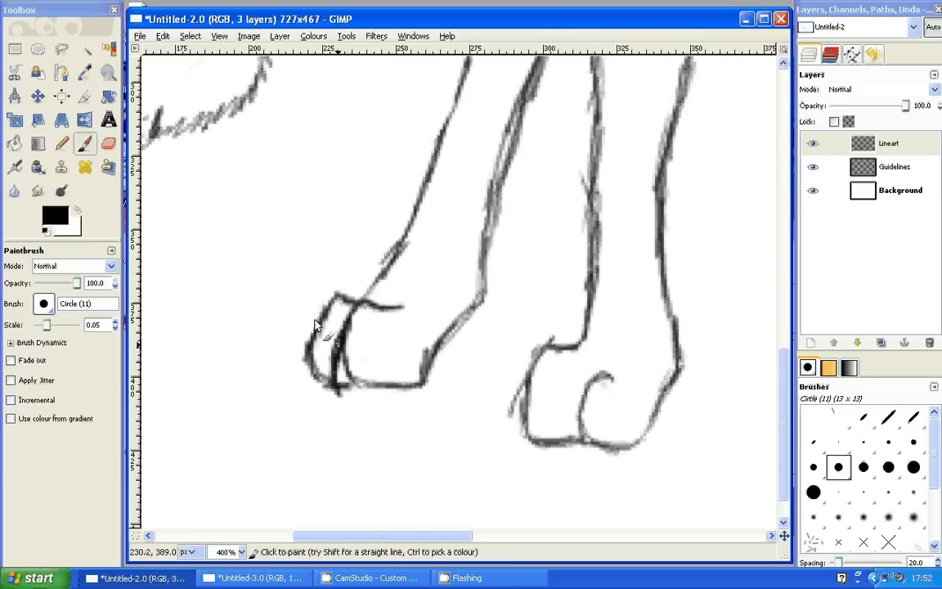
left_click_drag(315, 325, 299, 388)
left_click_drag(306, 347, 328, 313)
left_click_drag(433, 542, 488, 541)
- Replace the rough diagonal leg line with a clean stroke down to the paw
left_click(107, 143)
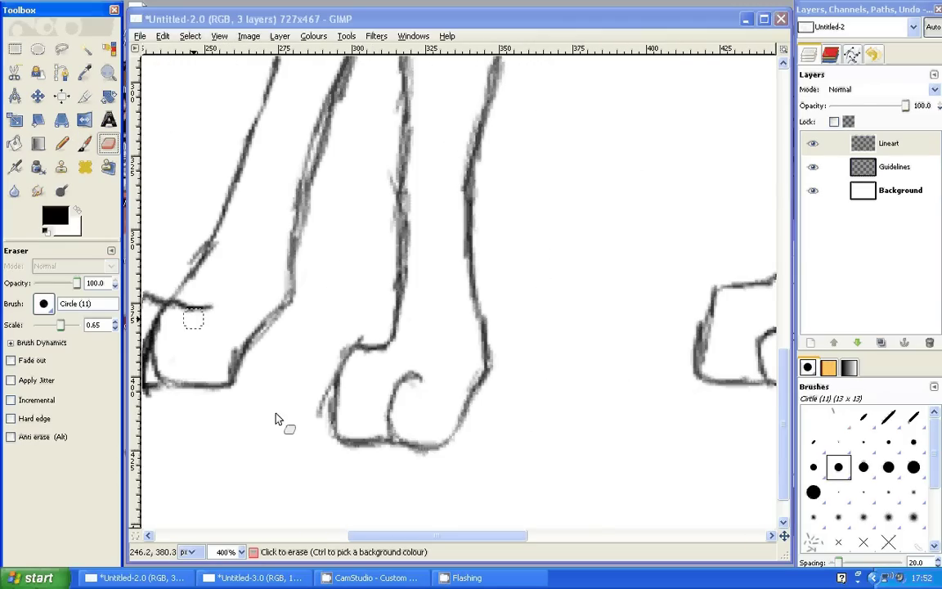
scroll(220, 268, "left", 2)
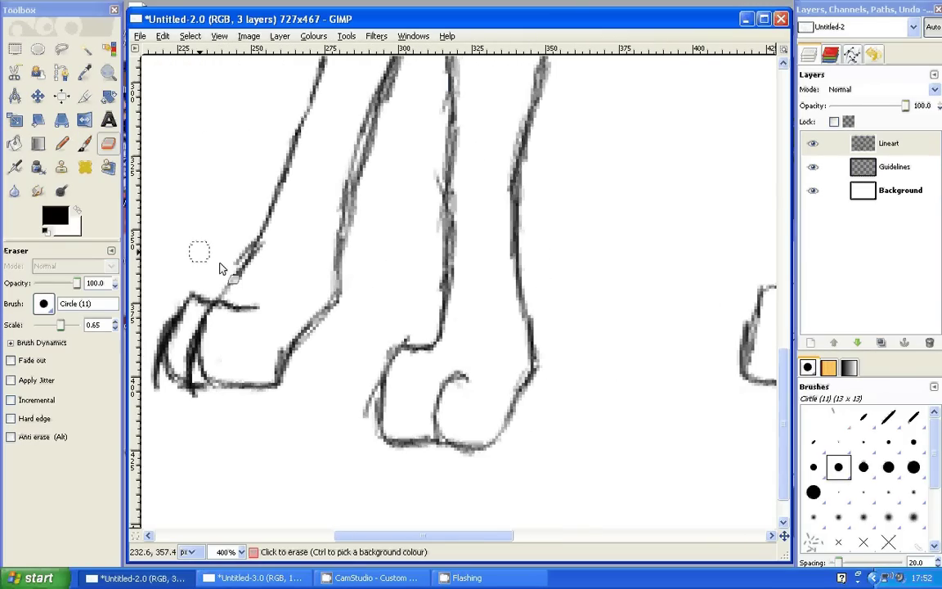
left_click_drag(219, 268, 246, 271)
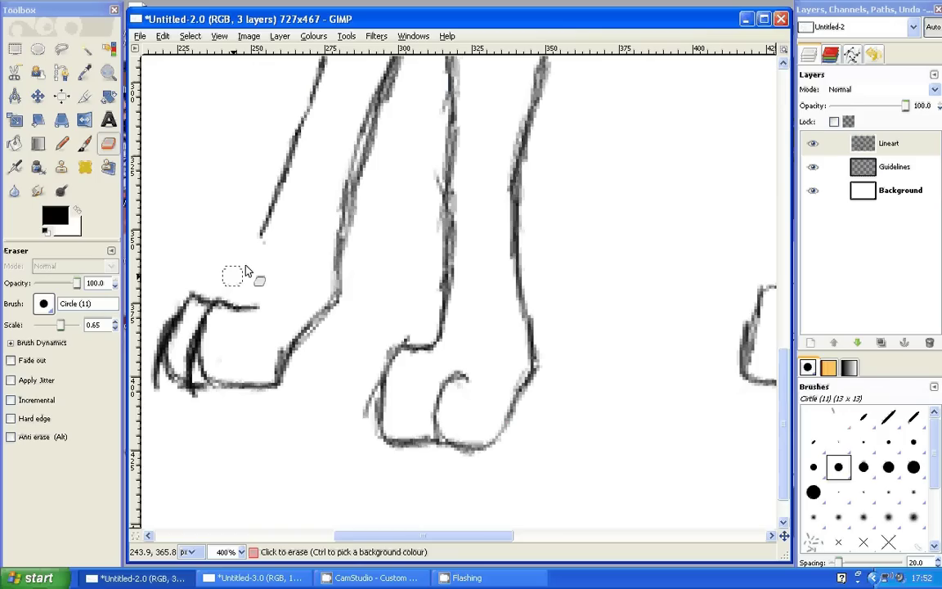
left_click_drag(272, 200, 260, 242)
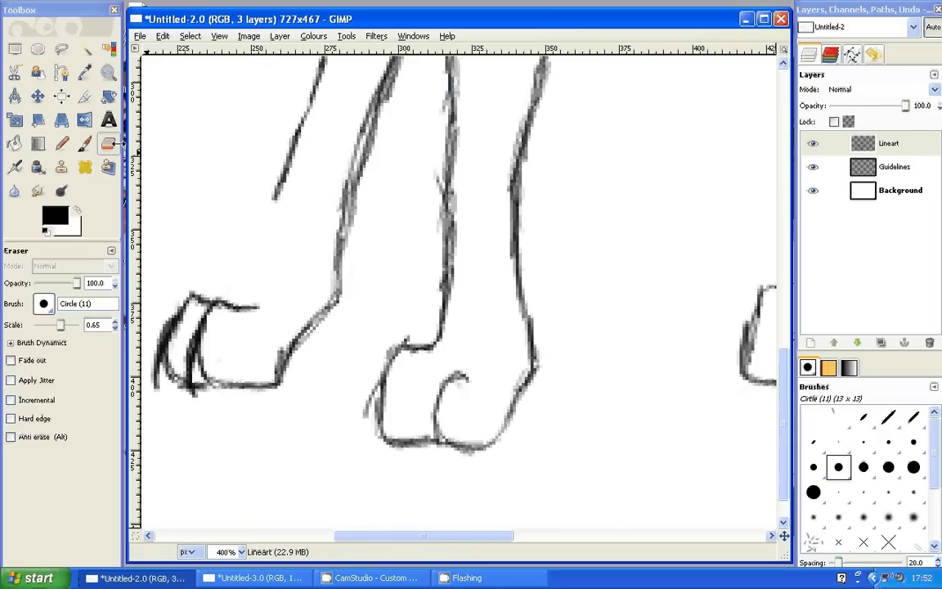
key("p")
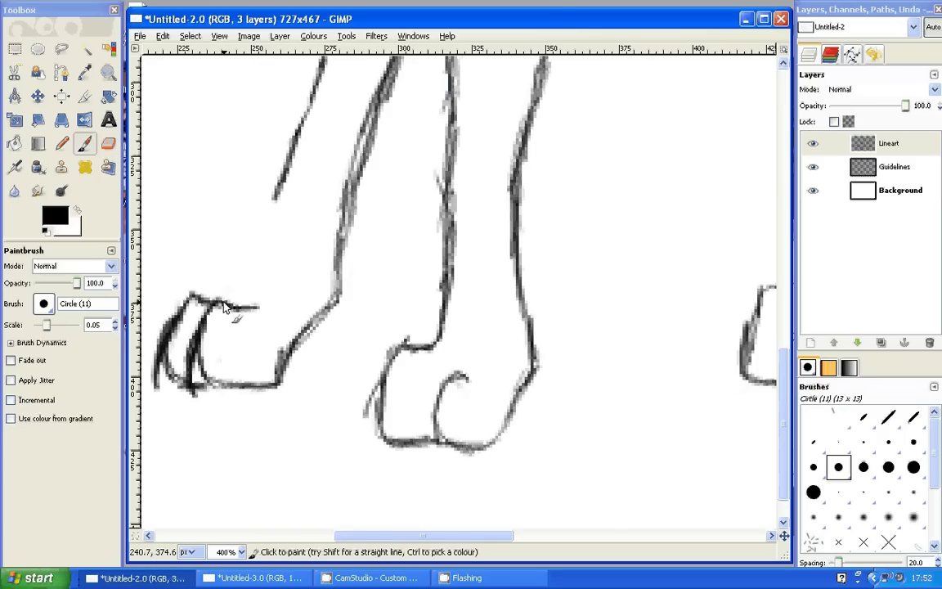
left_click_drag(261, 237, 277, 192)
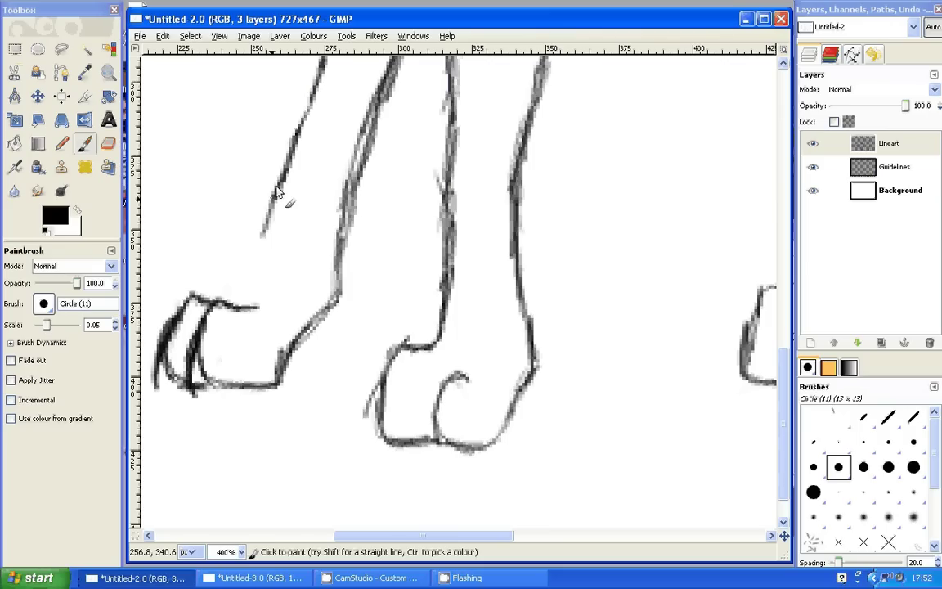
left_click_drag(237, 301, 285, 186)
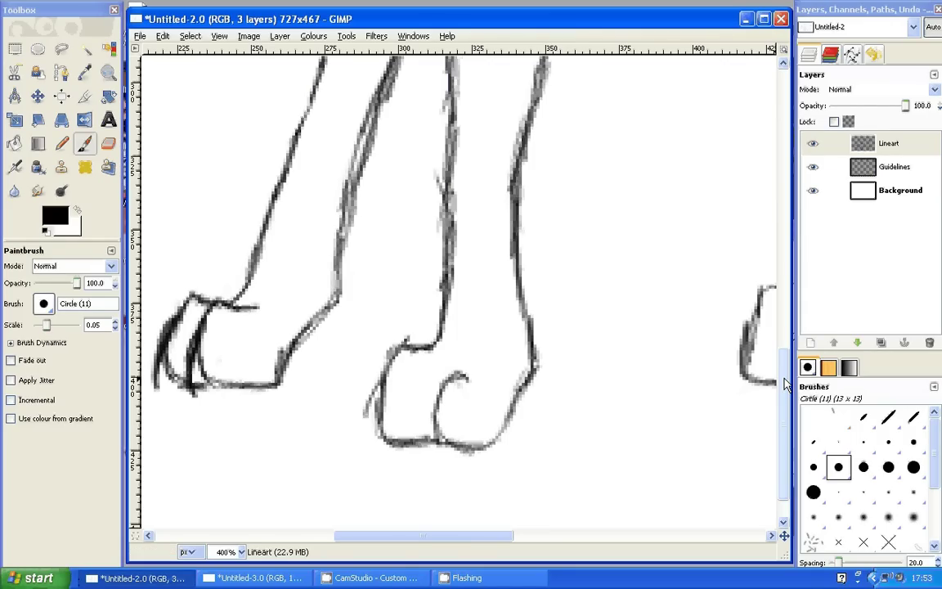
- Erase the rough middle leg line and redraw it as one clean stroke
left_click_drag(783, 384, 817, 339)
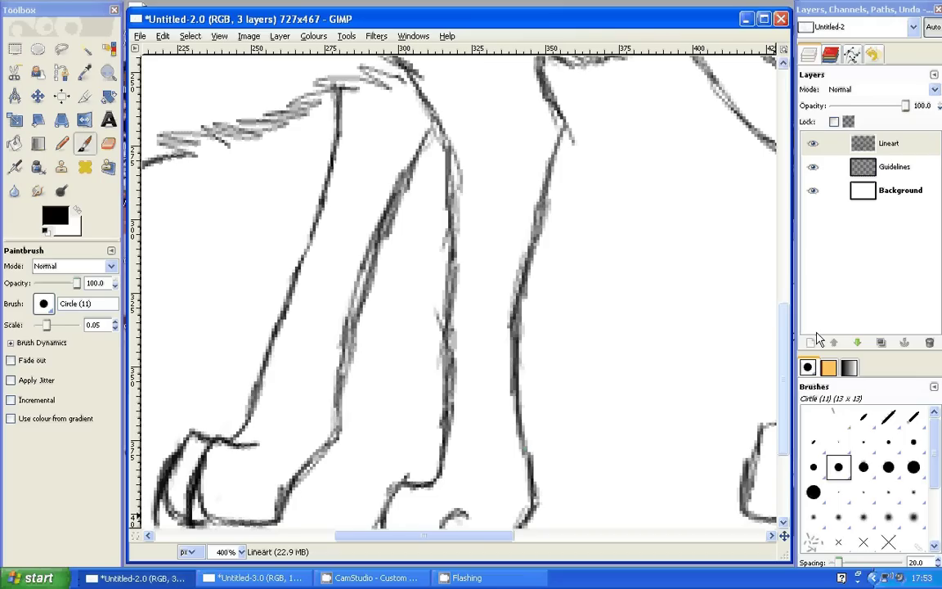
key("shift+e")
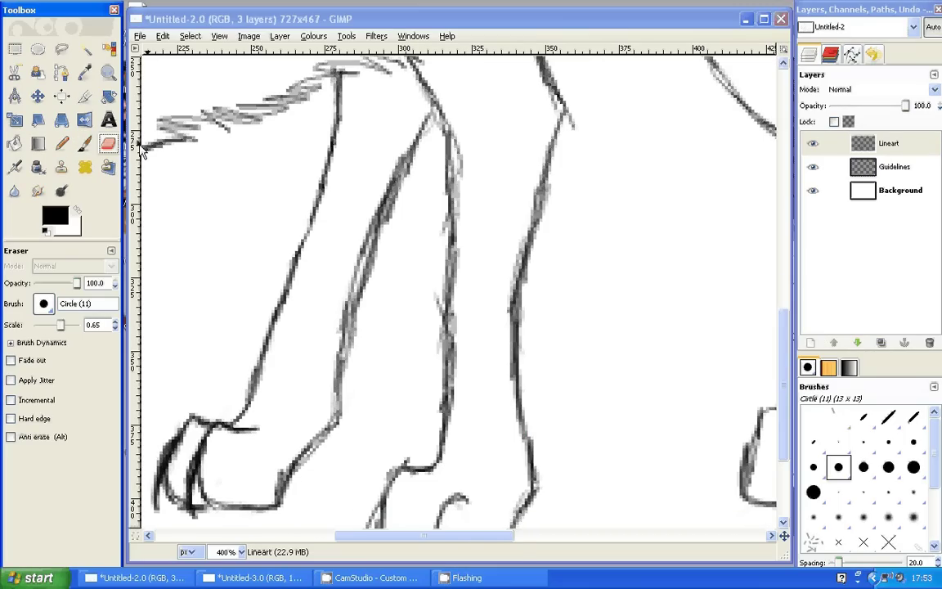
mouse_move(433, 114)
left_mouse_down()
mouse_move(360, 309)
mouse_move(380, 229)
left_mouse_up()
left_click(85, 144)
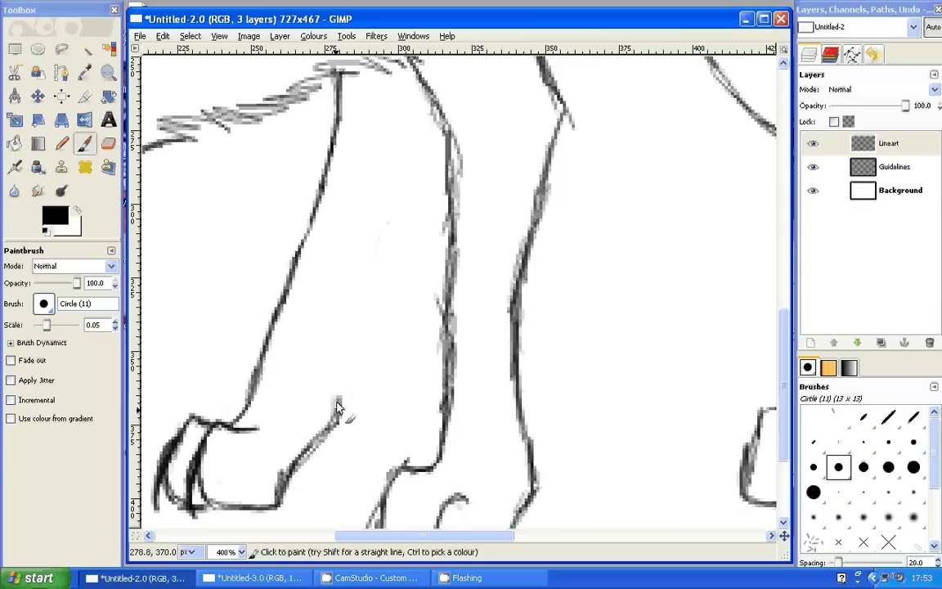
left_click_drag(337, 406, 430, 98)
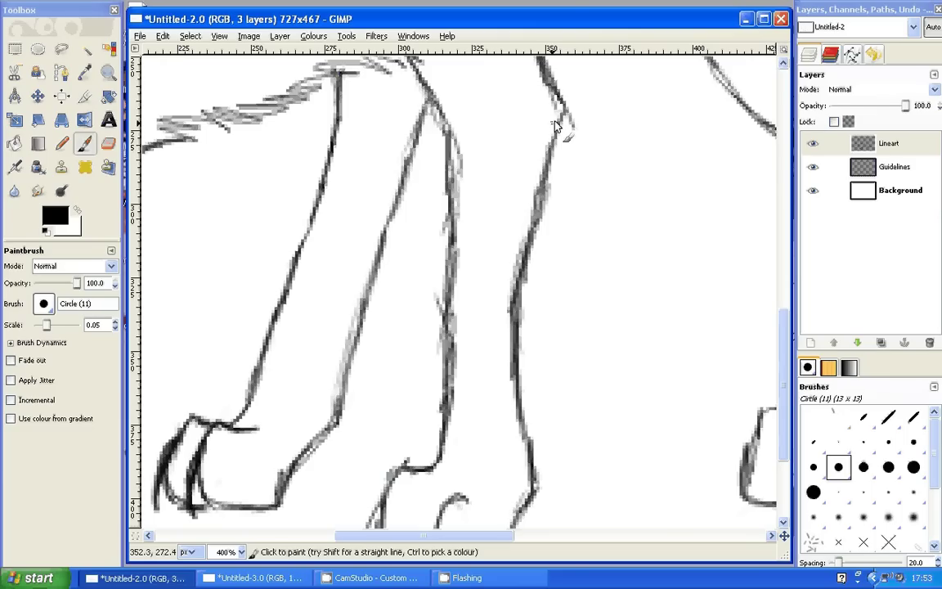
- Erase the rough right-hand leg line and redraw it in one clean stroke
left_click_drag(562, 115, 541, 190)
key("shift+e")
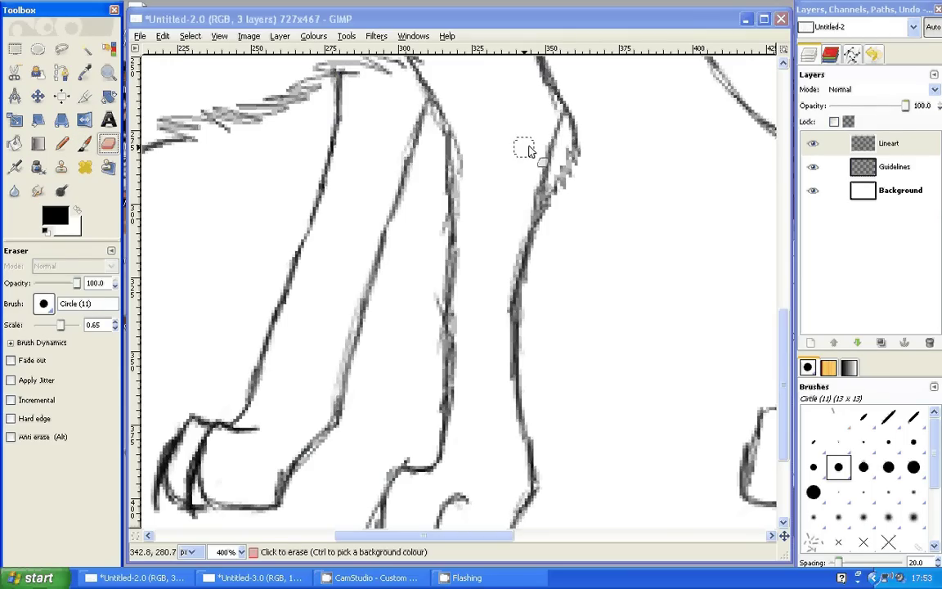
left_click_drag(527, 150, 541, 156)
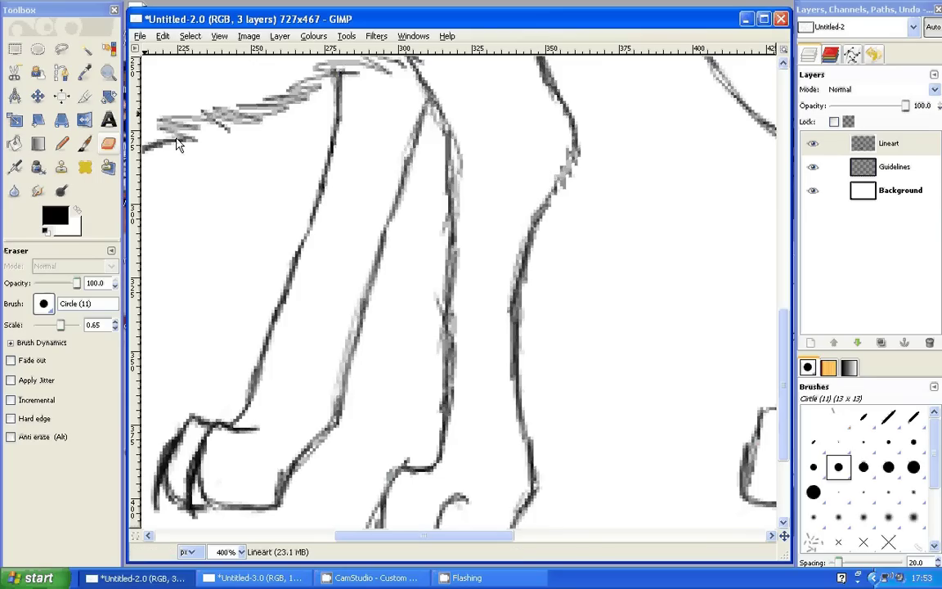
mouse_move(558, 99)
left_mouse_down()
mouse_move(549, 193)
mouse_move(538, 214)
left_mouse_up()
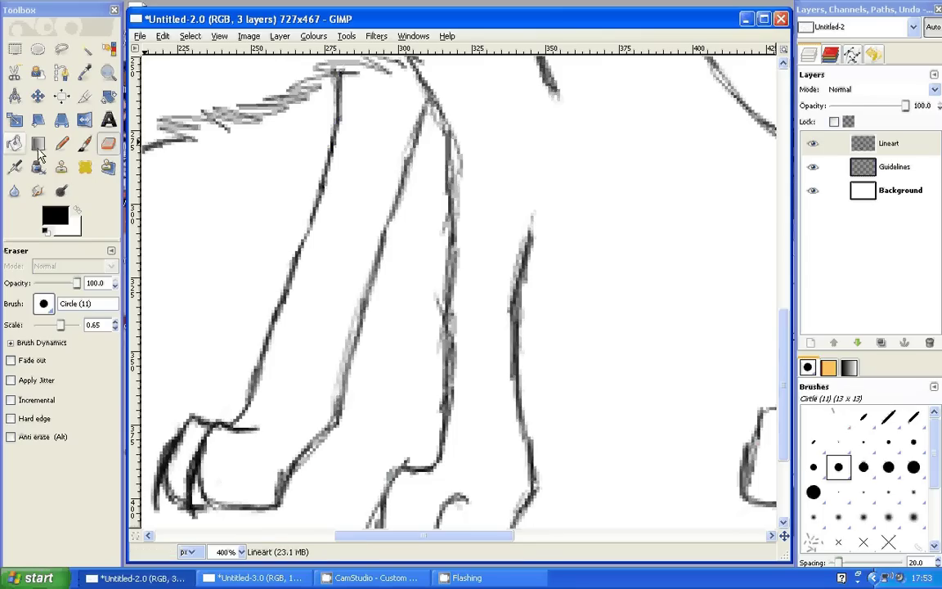
key("p")
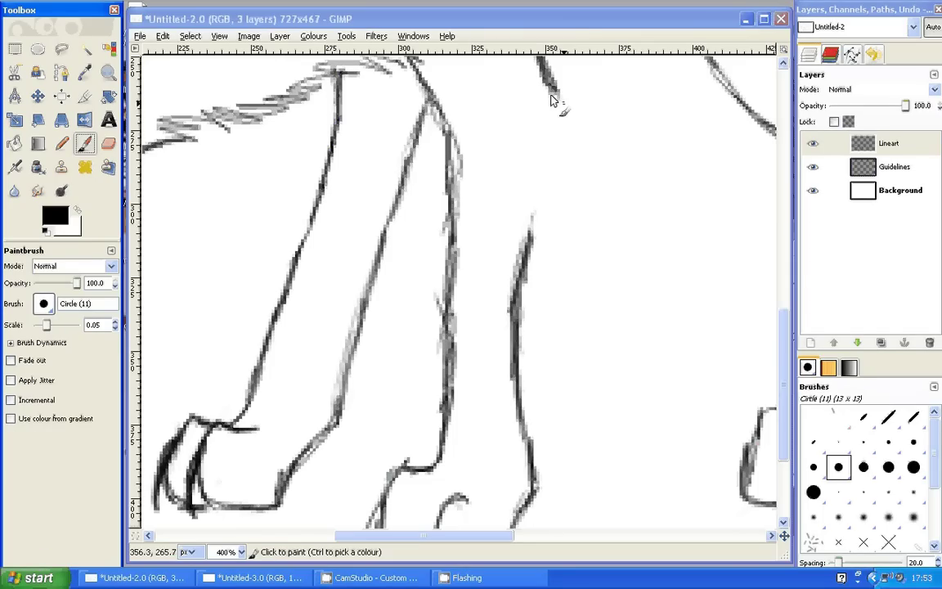
left_click_drag(551, 100, 513, 266)
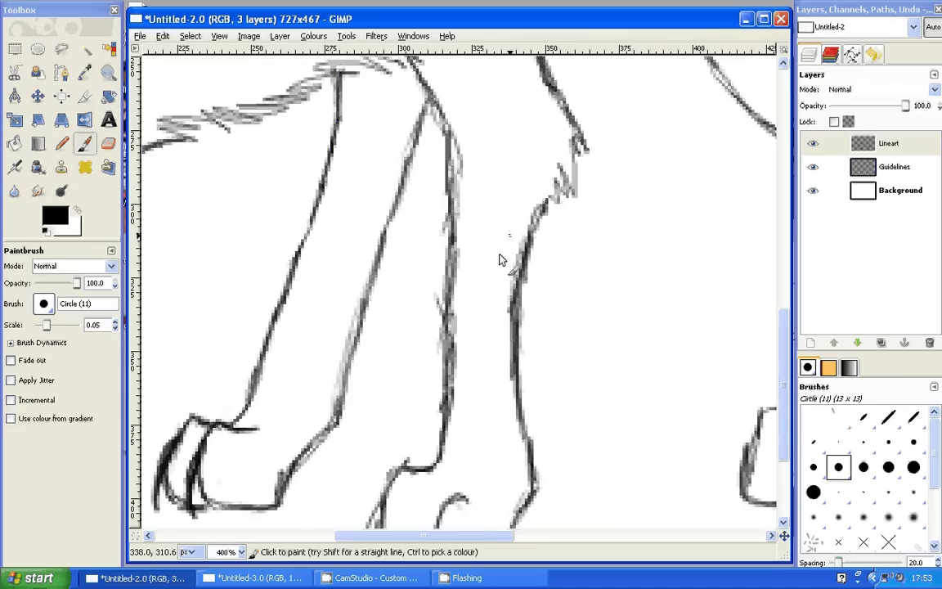
left_click_drag(459, 536, 615, 552)
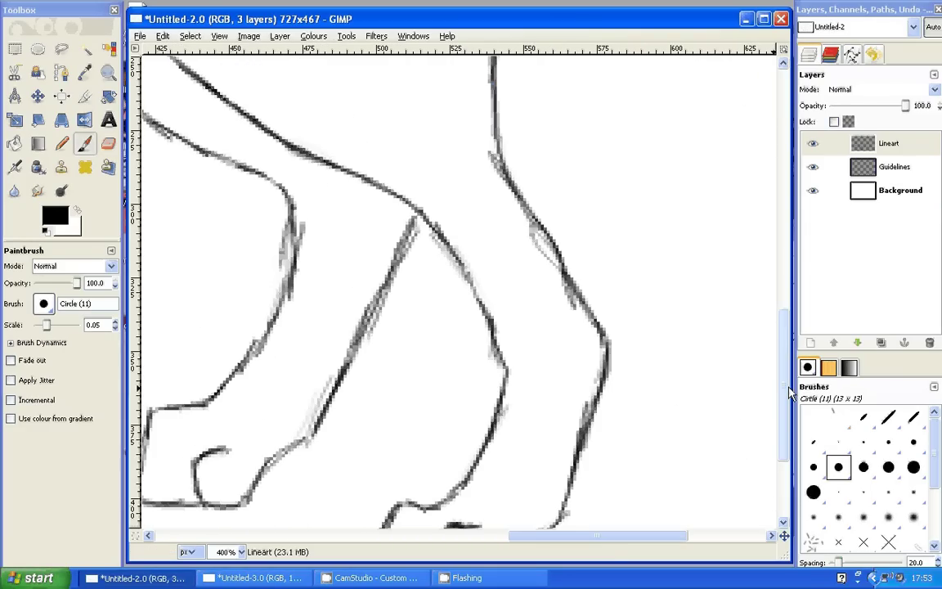
- Erase and redraw the end of the right leg contour, then bring the other front paw into view
scroll(509, 286, "down", 3)
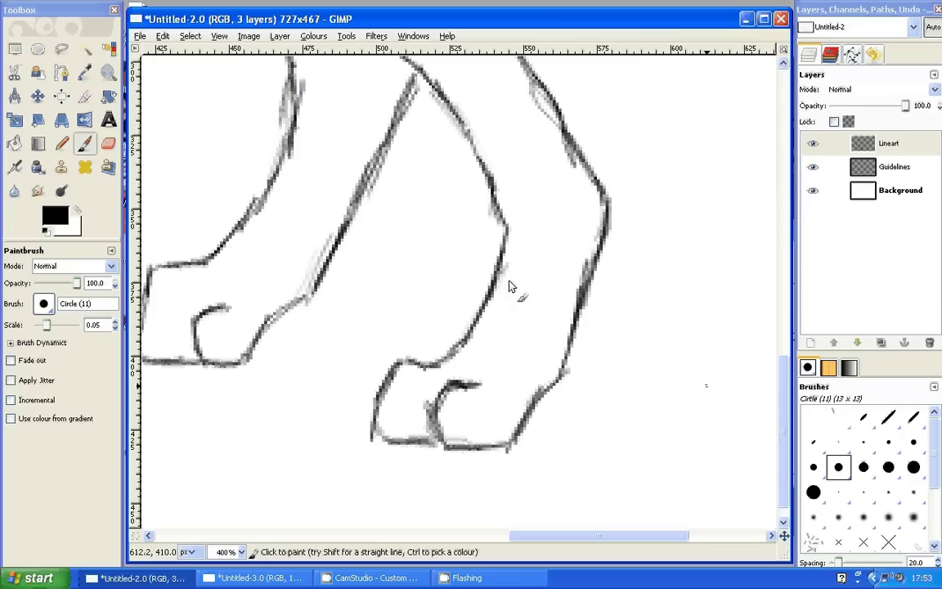
left_click(107, 147)
mouse_move(610, 184)
left_mouse_down()
mouse_move(596, 272)
mouse_move(577, 159)
mouse_move(607, 190)
mouse_move(594, 255)
left_mouse_up()
left_click(86, 145)
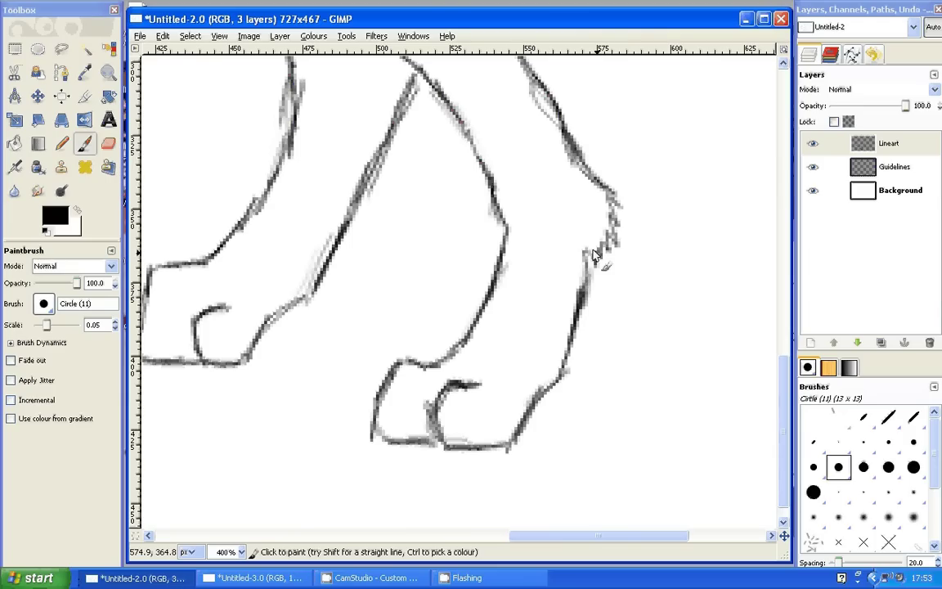
left_click(107, 145)
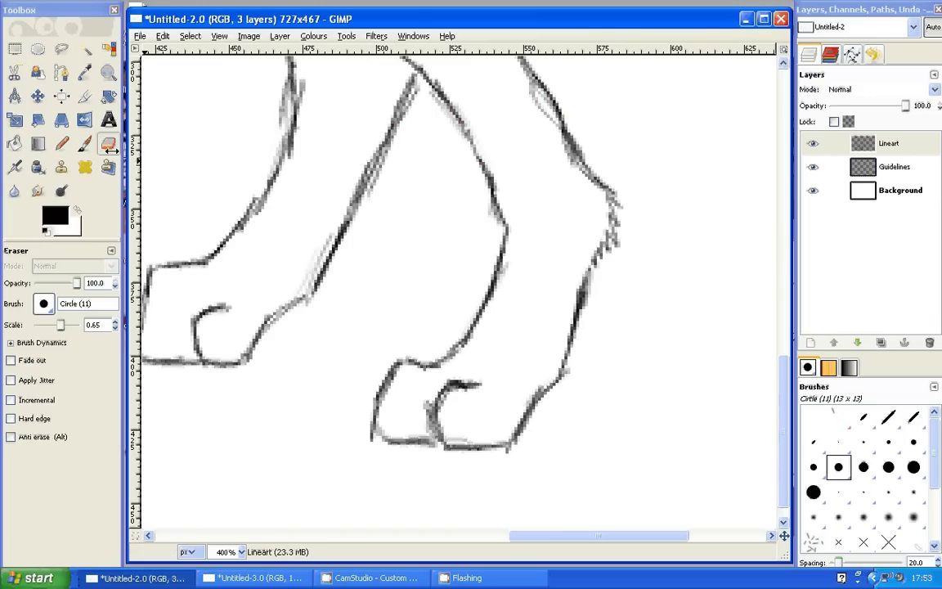
left_click(85, 143)
left_click(358, 536)
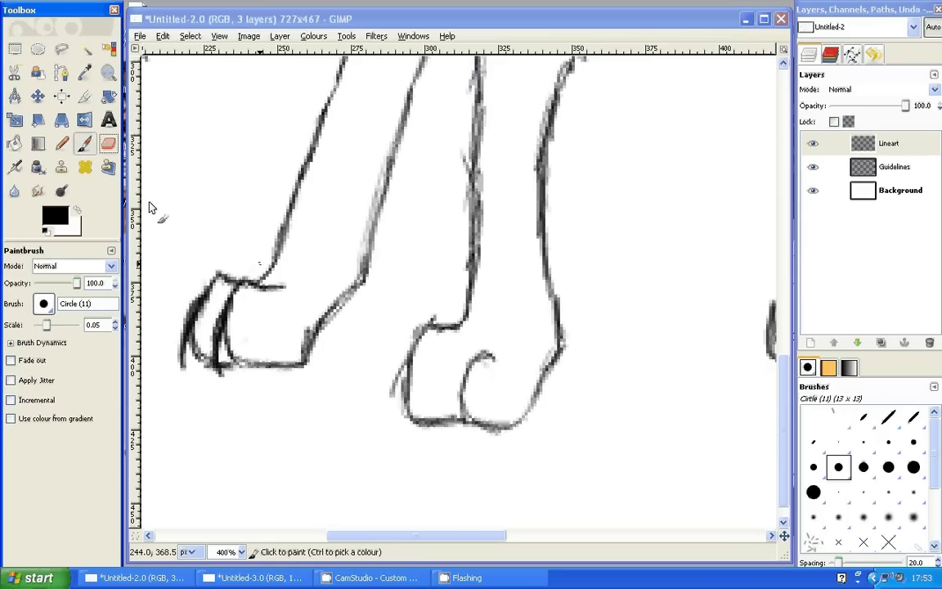
- Erase the inner curve of the right paw, connect it to the leg and retrace the lower foot line
key("shift+e")
mouse_move(489, 357)
left_mouse_down()
mouse_move(467, 420)
mouse_move(424, 309)
mouse_move(462, 320)
left_mouse_up()
left_click(84, 143)
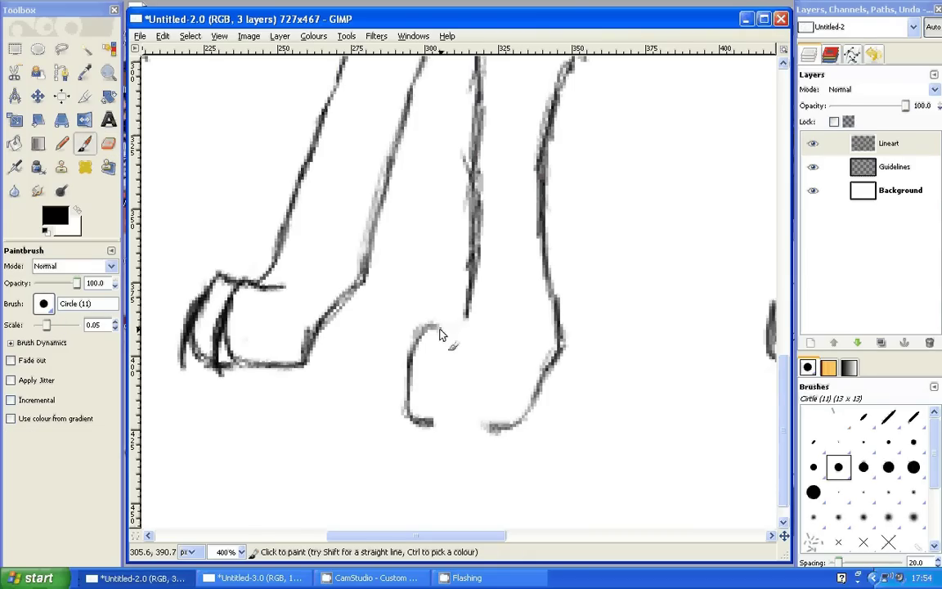
left_click_drag(439, 330, 460, 332)
left_click_drag(484, 426, 538, 390)
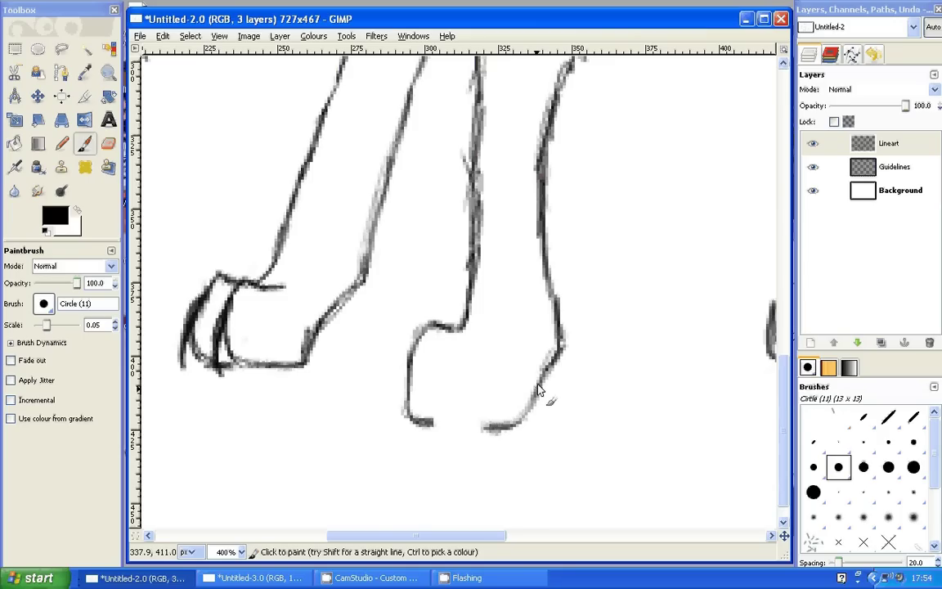
- Draw and thicken dark toe outlines along the bottom of the front paw
left_click_drag(485, 426, 440, 370)
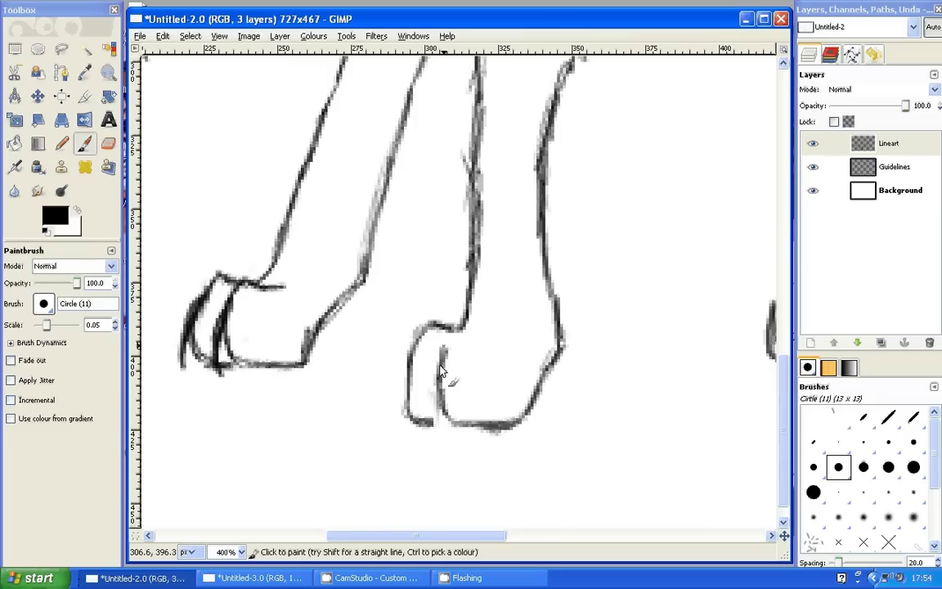
mouse_move(440, 370)
left_mouse_down()
mouse_move(462, 334)
mouse_move(424, 383)
mouse_move(439, 419)
left_mouse_up()
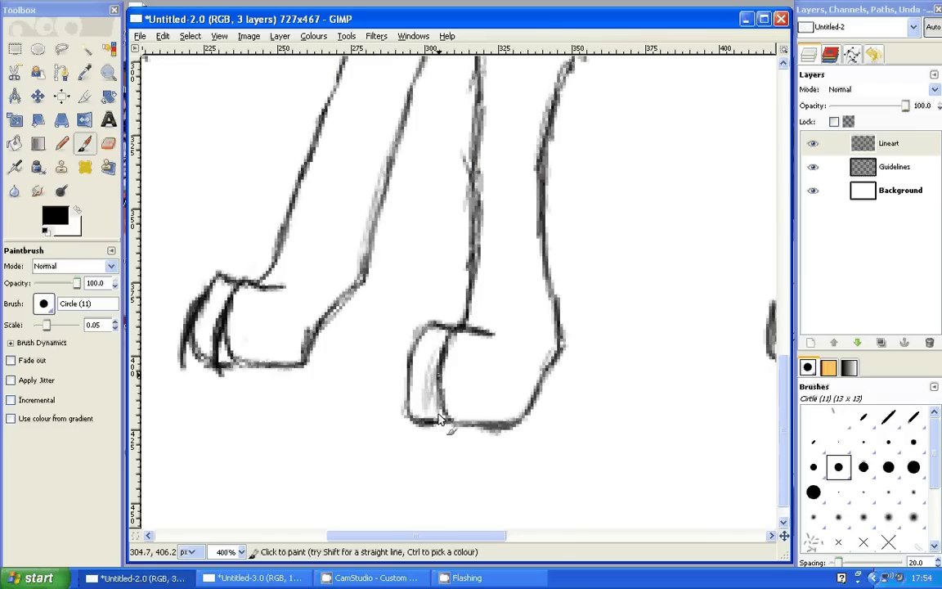
left_click_drag(440, 418, 446, 342)
mouse_move(438, 431)
left_mouse_down()
mouse_move(410, 366)
mouse_move(397, 415)
left_mouse_up()
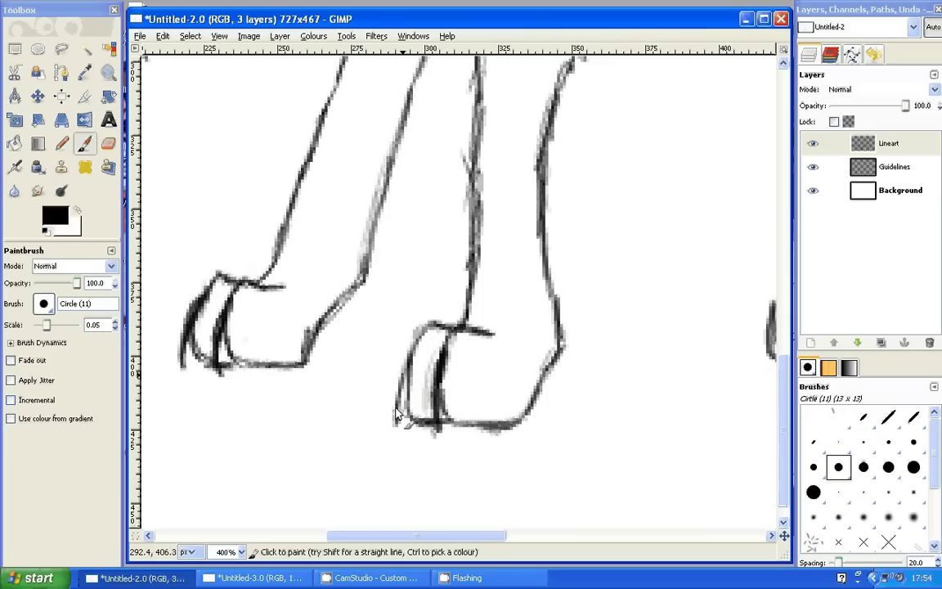
left_click_drag(397, 415, 413, 347)
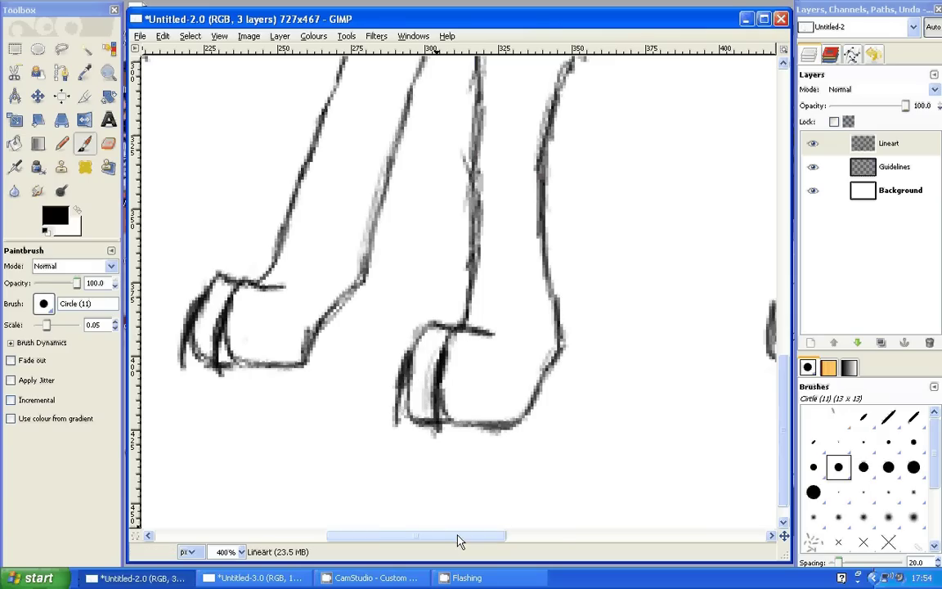
left_click_drag(458, 541, 598, 542)
key("shift+e")
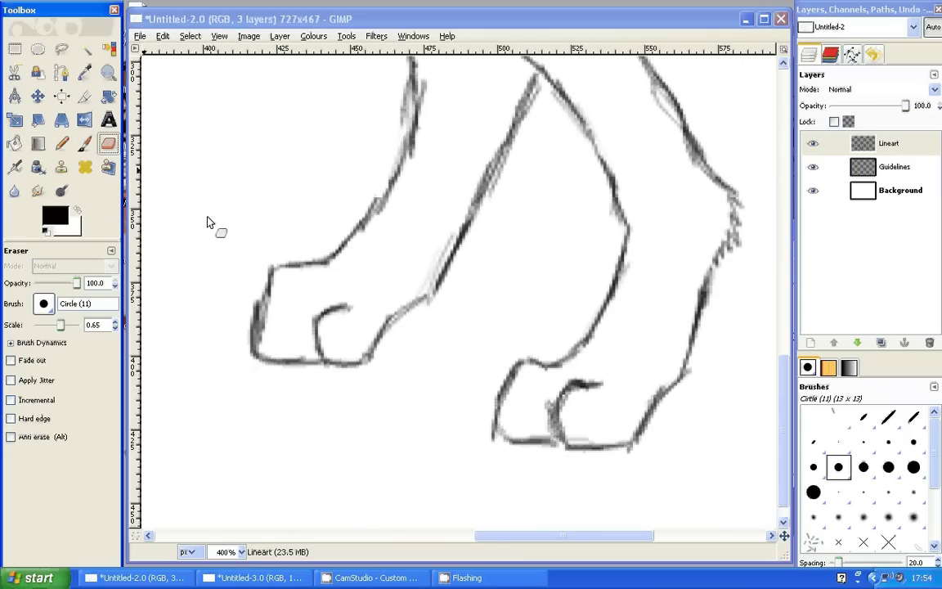
- Erase the first hind paw's sketchy outline and redraw its top, bottom and toe line
mouse_move(291, 263)
left_mouse_down()
mouse_move(320, 309)
mouse_move(320, 360)
mouse_move(287, 362)
left_mouse_up()
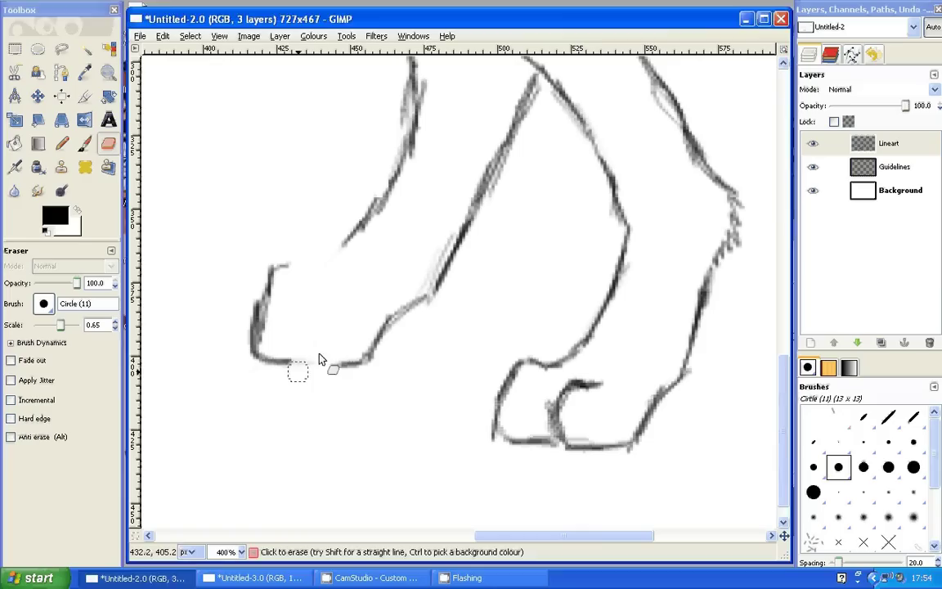
left_click(82, 147)
mouse_move(286, 264)
left_mouse_down()
mouse_move(304, 270)
mouse_move(344, 243)
left_mouse_up()
left_click_drag(339, 363, 321, 368)
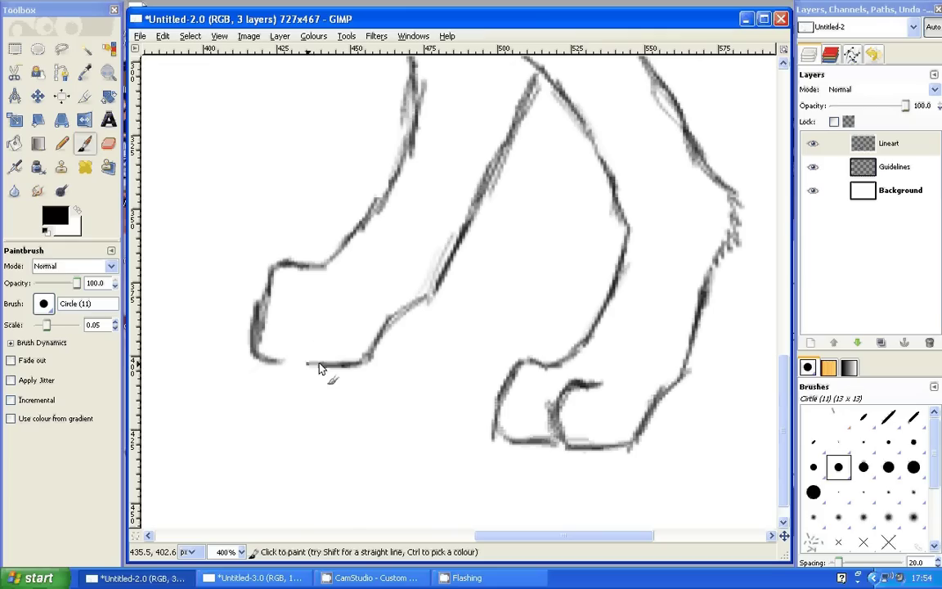
left_click_drag(319, 365, 290, 317)
left_click_drag(291, 317, 352, 274)
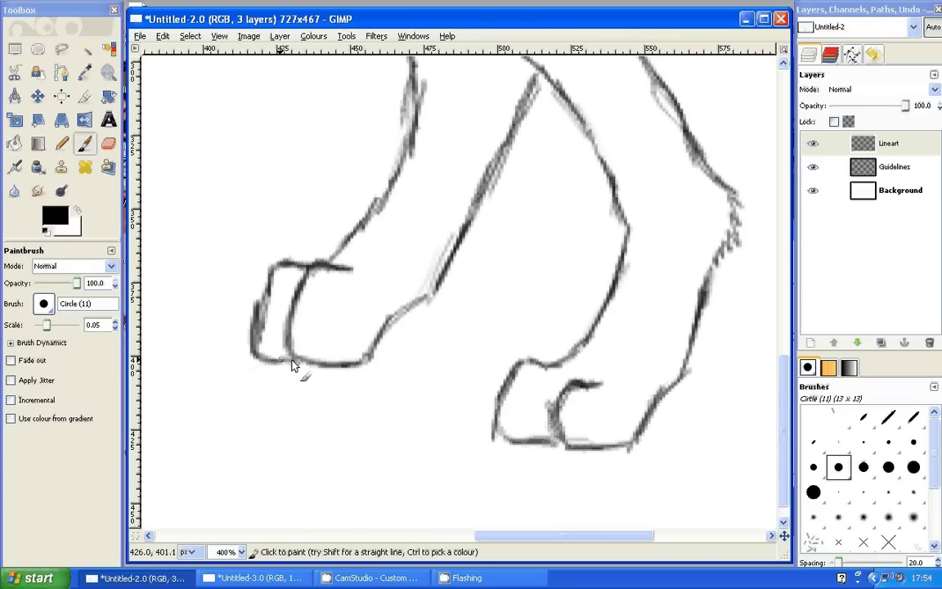
left_click_drag(292, 366, 262, 361)
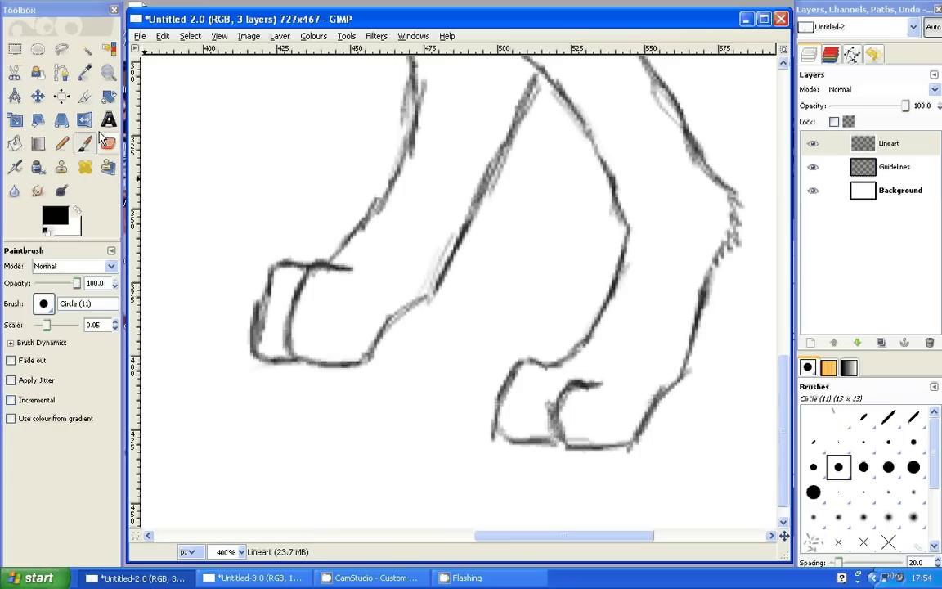
- Replace the doubled left edge of that hind paw with one dark line
left_click(108, 143)
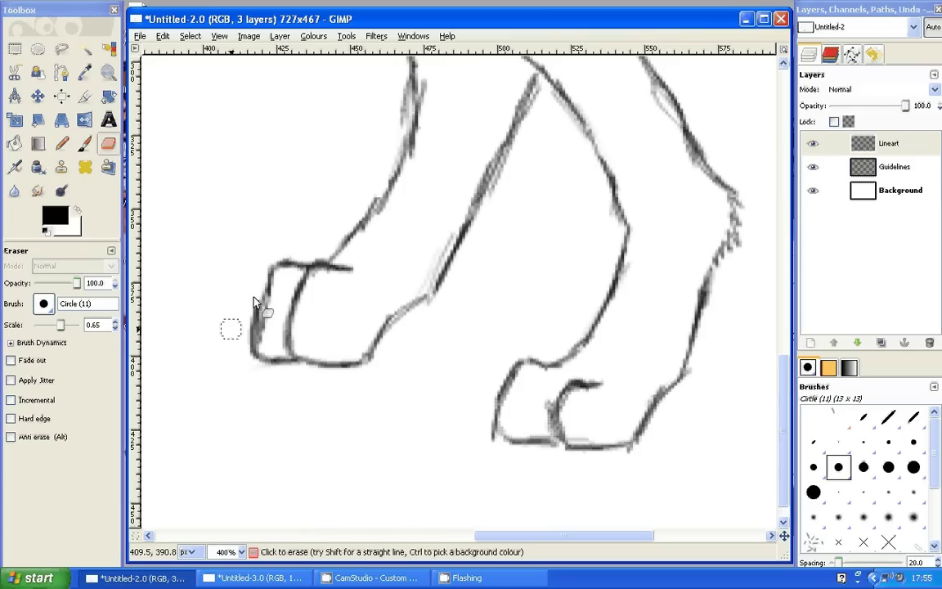
left_click_drag(254, 302, 258, 348)
left_click_drag(271, 268, 261, 335)
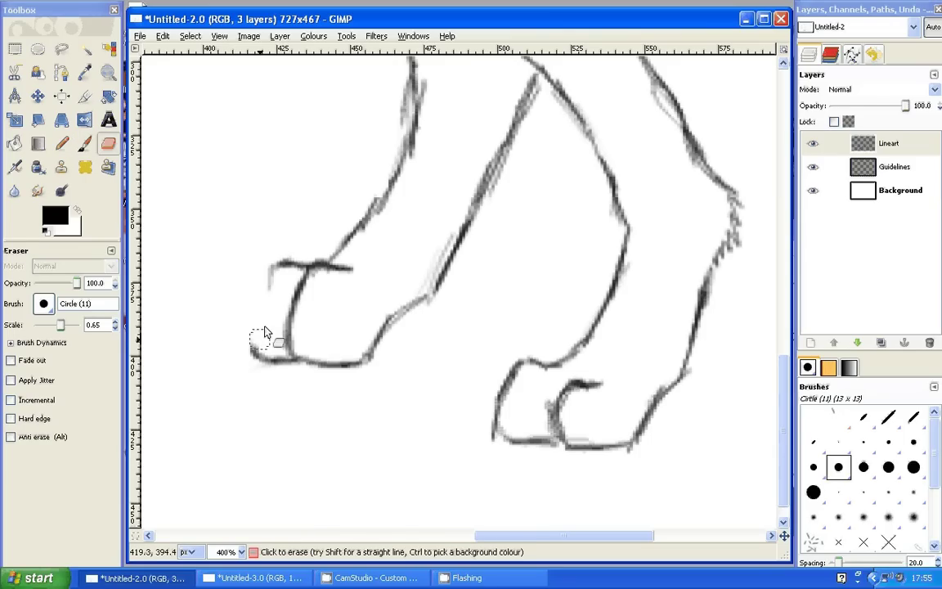
key("p")
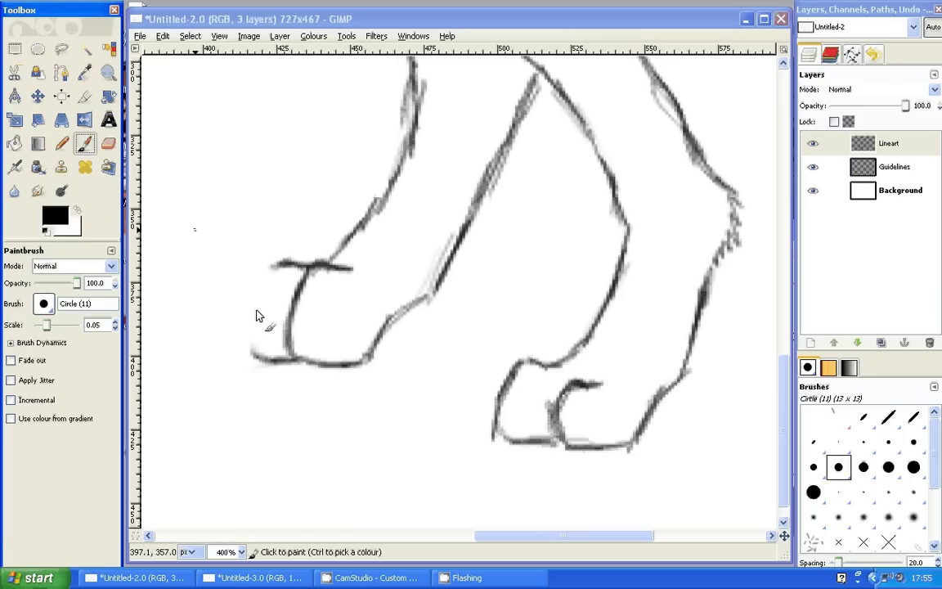
mouse_move(256, 315)
left_mouse_down()
mouse_move(264, 290)
mouse_move(278, 355)
mouse_move(306, 296)
mouse_move(276, 357)
mouse_move(260, 301)
mouse_move(249, 312)
left_mouse_up()
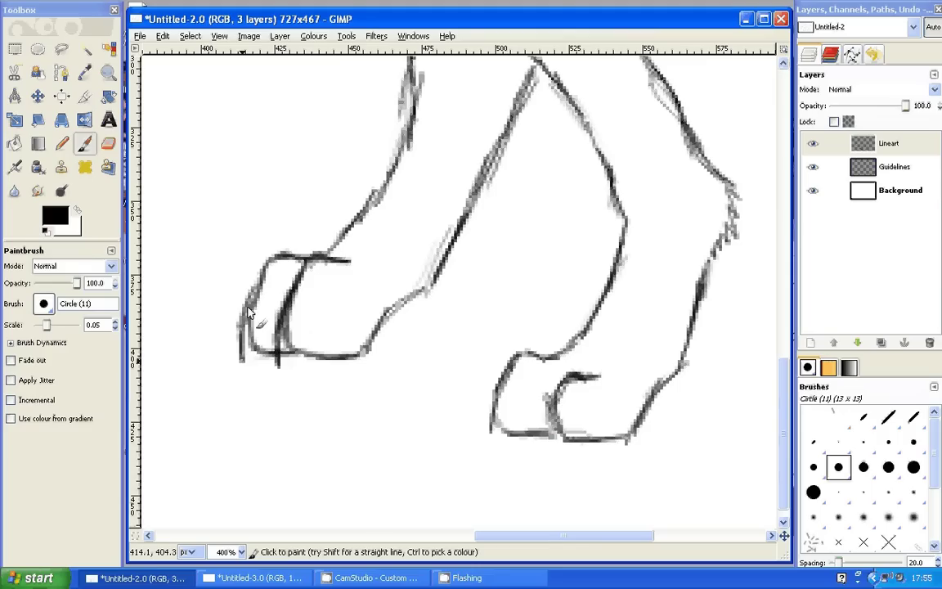
left_click_drag(260, 276, 241, 359)
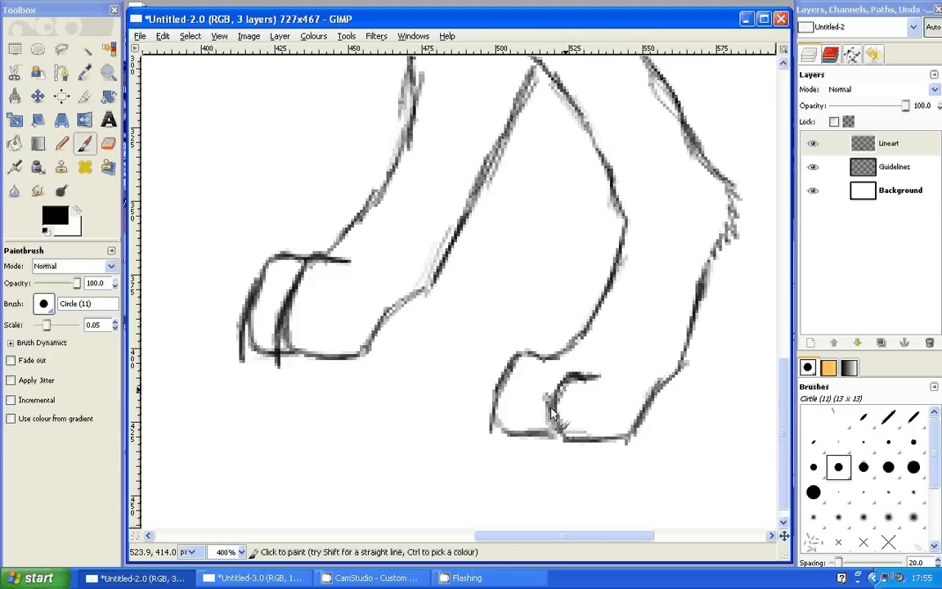
- Erase the other hind paw's rough outline, close its bottom and draw a curved toe line
left_click(109, 144)
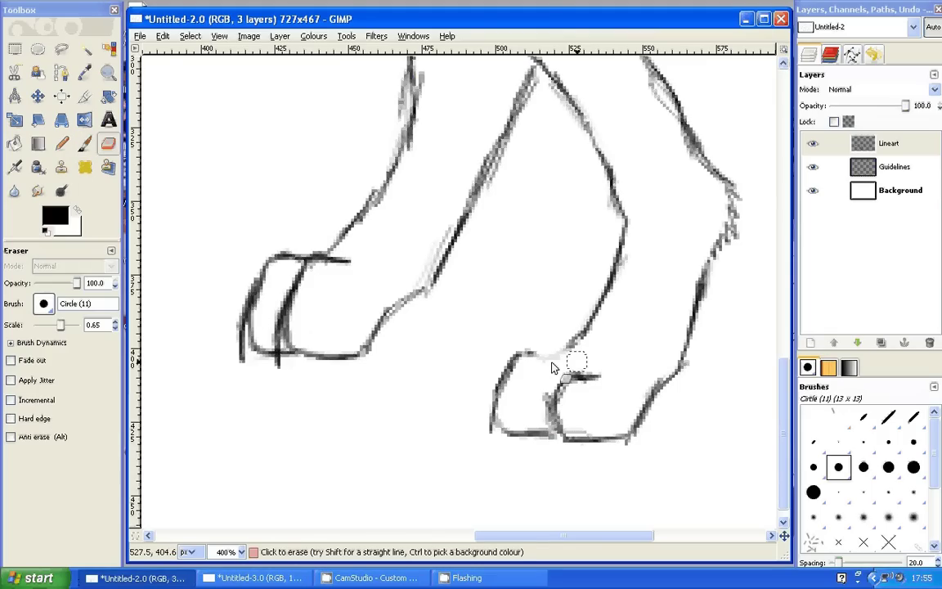
mouse_move(552, 368)
left_mouse_down()
mouse_move(563, 398)
mouse_move(538, 426)
left_mouse_up()
key("p")
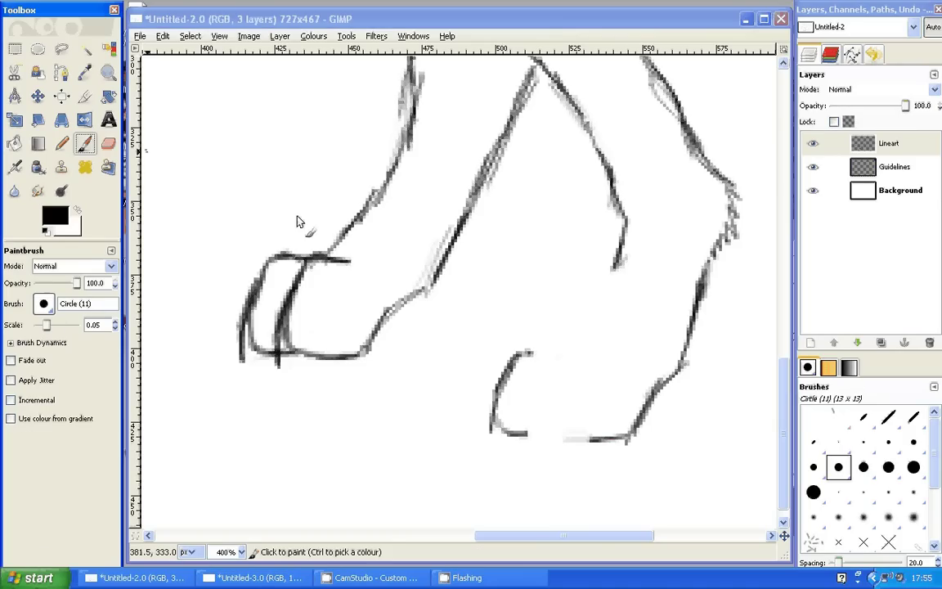
left_click_drag(589, 440, 546, 437)
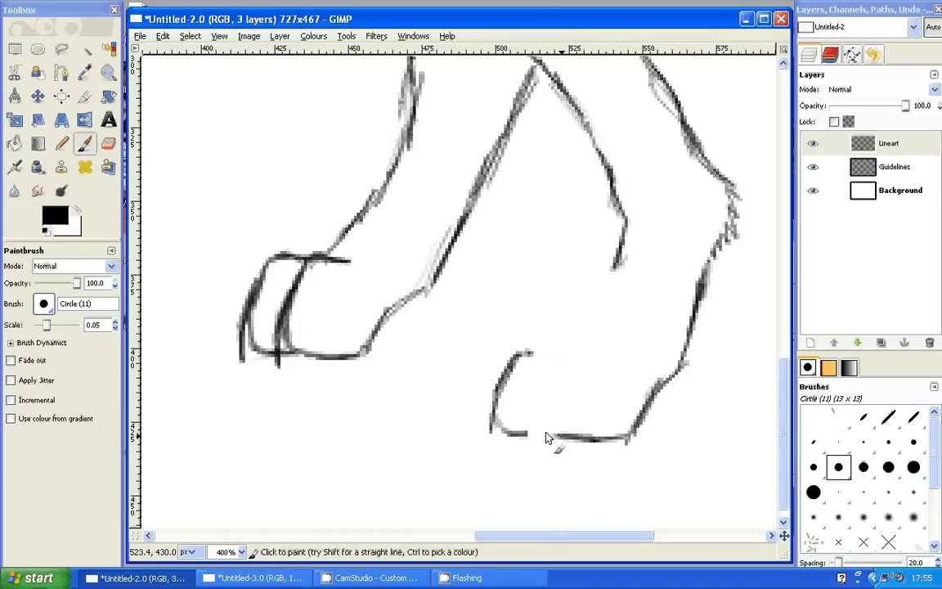
left_click_drag(546, 437, 537, 370)
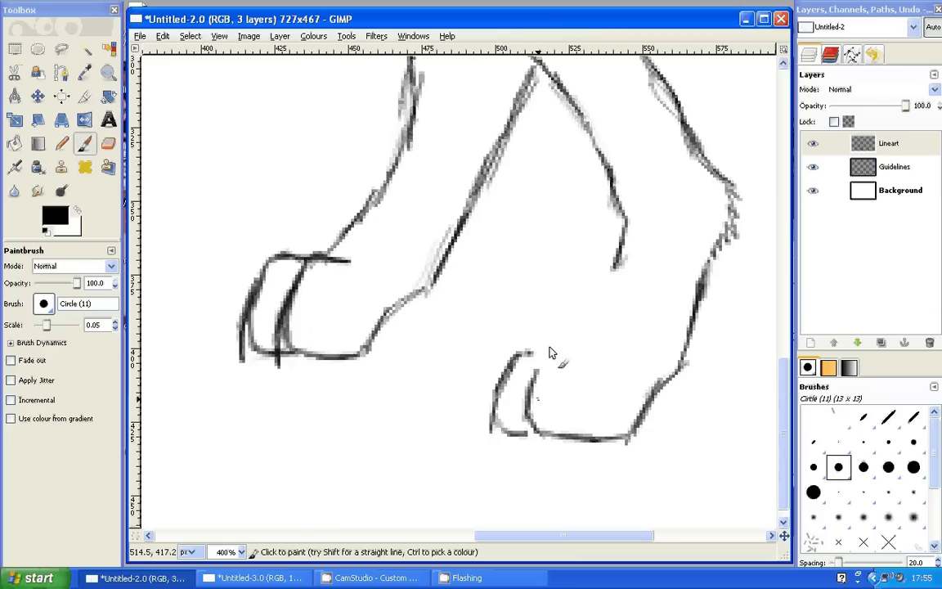
mouse_move(530, 391)
left_mouse_down()
mouse_move(569, 358)
mouse_move(532, 356)
left_mouse_up()
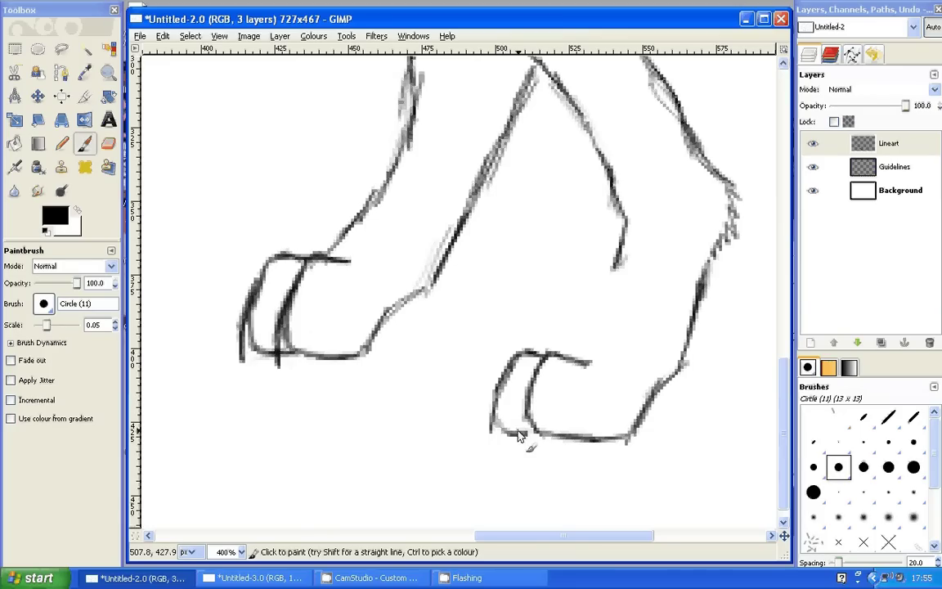
mouse_move(518, 433)
left_mouse_down()
mouse_move(505, 433)
mouse_move(513, 414)
left_mouse_up()
- Redraw the rear leg's back line down to the paw, then zoom out to 300%
left_click(109, 146)
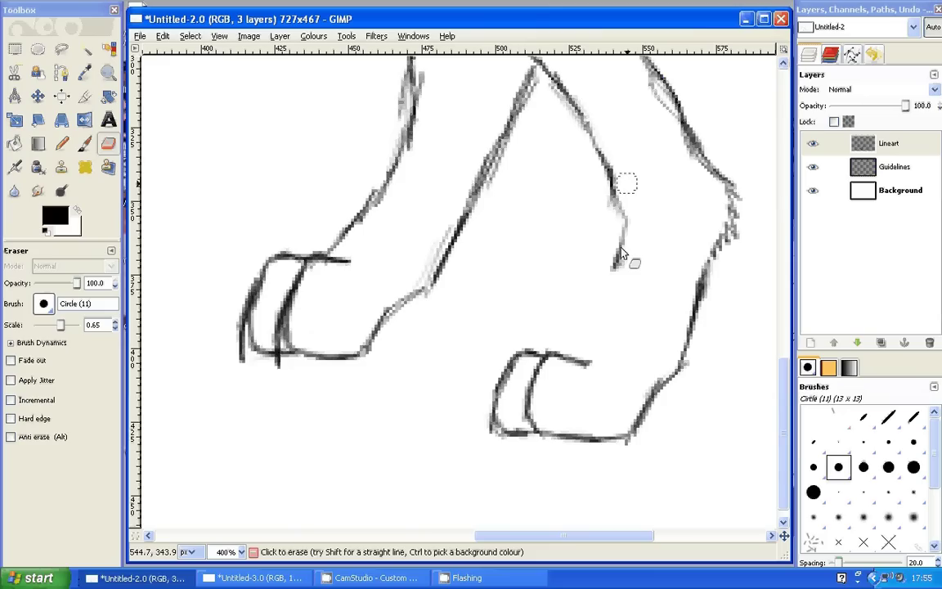
left_click(621, 255, "shift")
left_click(86, 144)
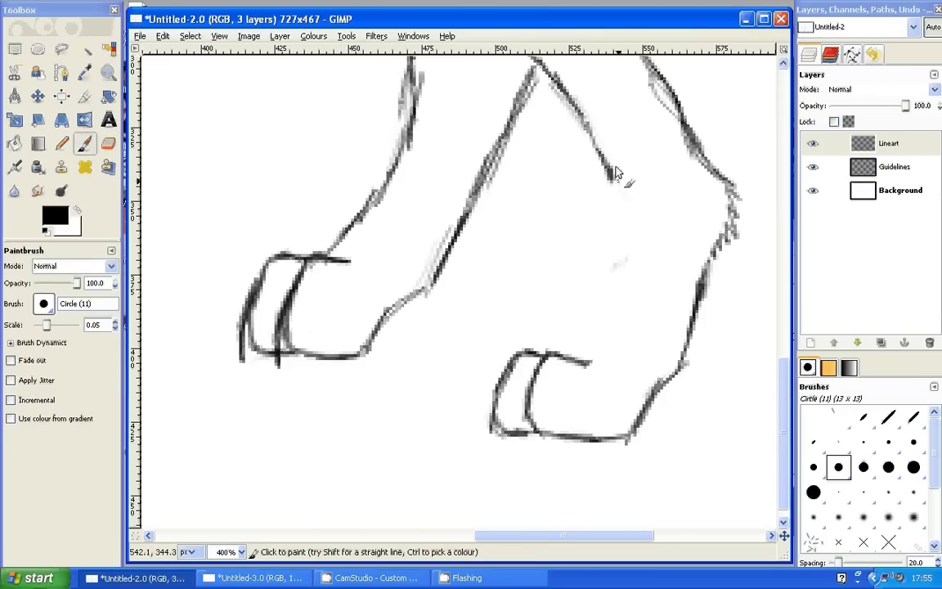
mouse_move(616, 173)
left_mouse_down()
mouse_move(628, 216)
mouse_move(604, 321)
left_mouse_up()
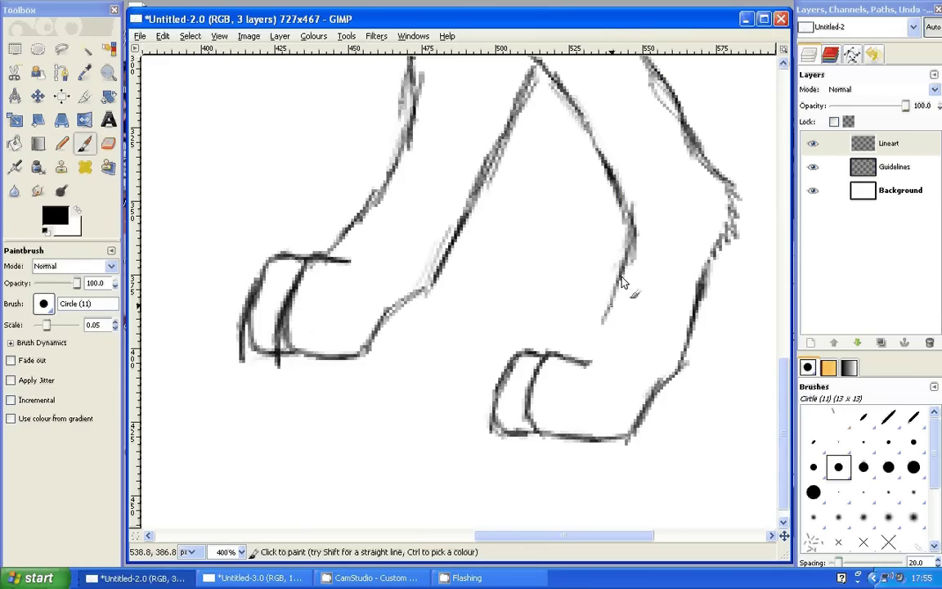
left_click_drag(621, 282, 579, 365)
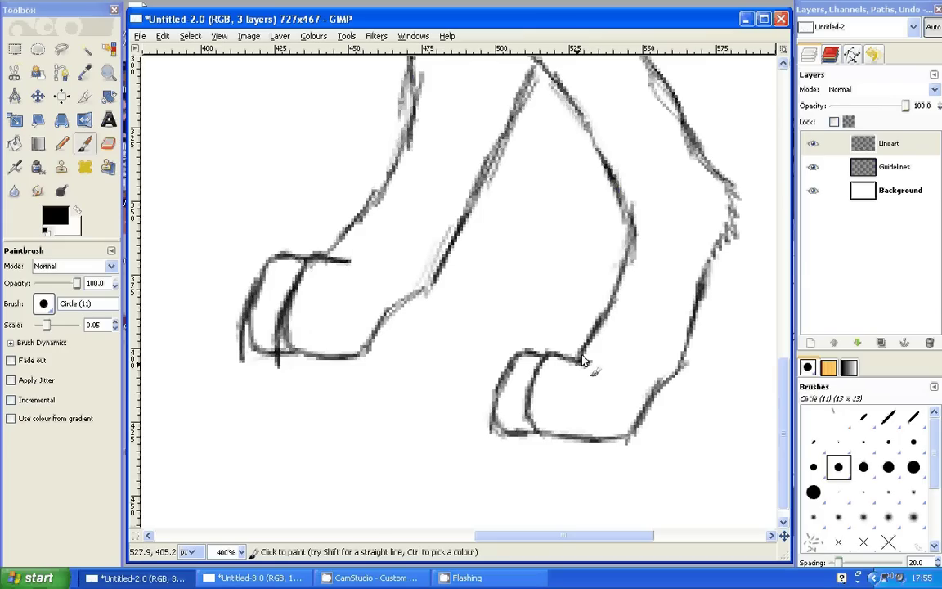
mouse_move(582, 360)
left_mouse_down()
mouse_move(540, 374)
mouse_move(521, 433)
left_mouse_up()
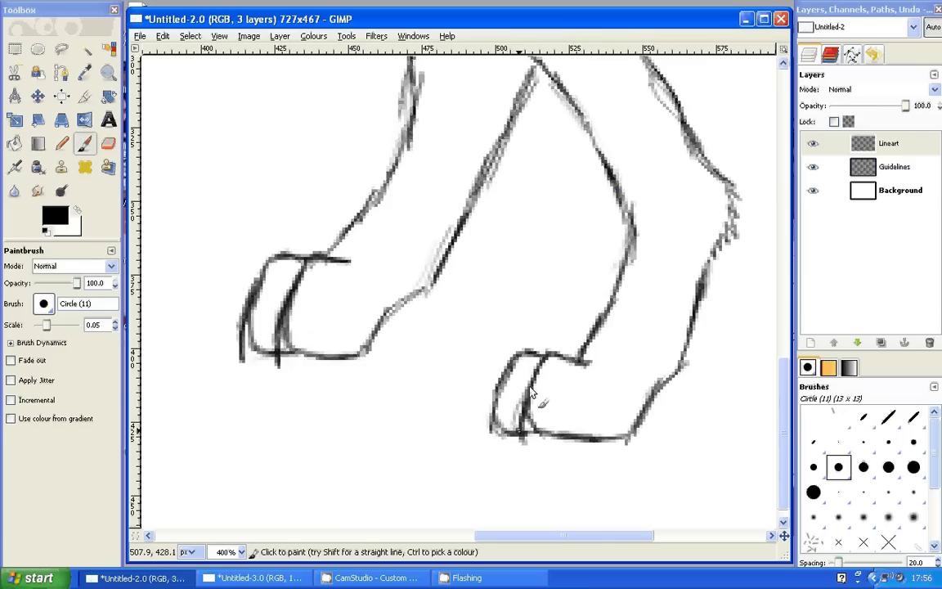
mouse_move(536, 355)
left_mouse_down()
mouse_move(491, 428)
mouse_move(500, 376)
left_mouse_up()
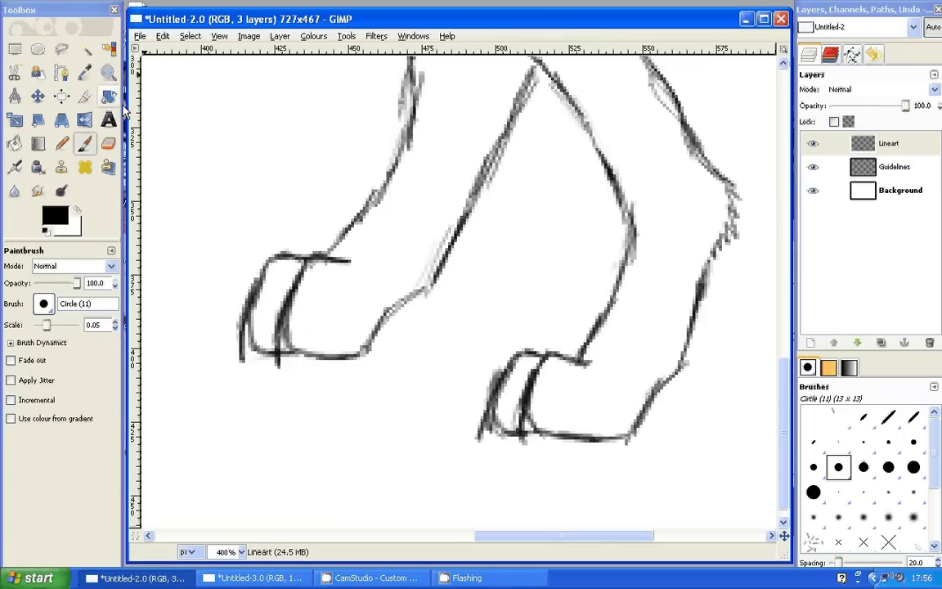
left_click(109, 76)
left_click(255, 276)
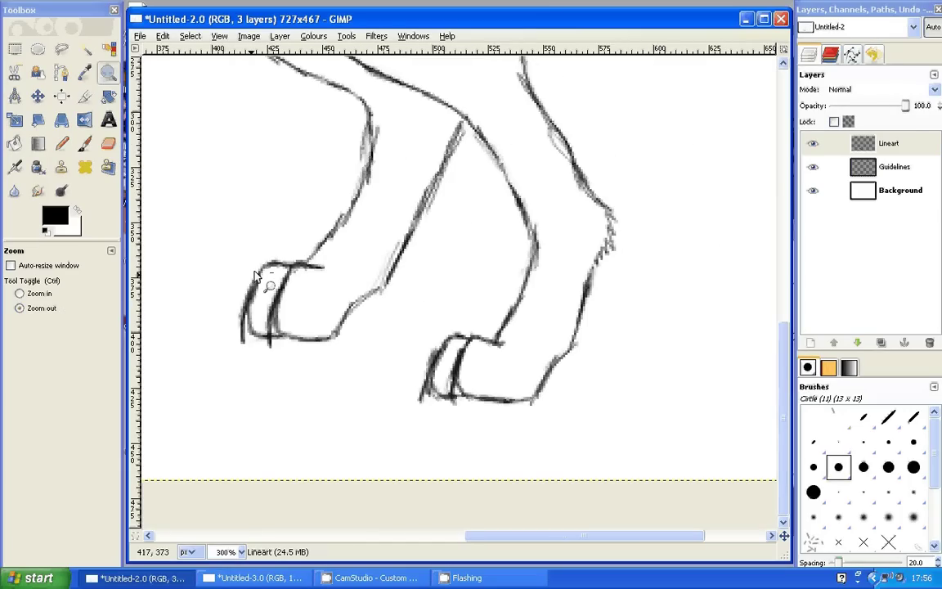
- Show the whole wolf at 100%, enlarge the eraser to 3.09 and darken the hind leg's back line
triple_click(263, 261)
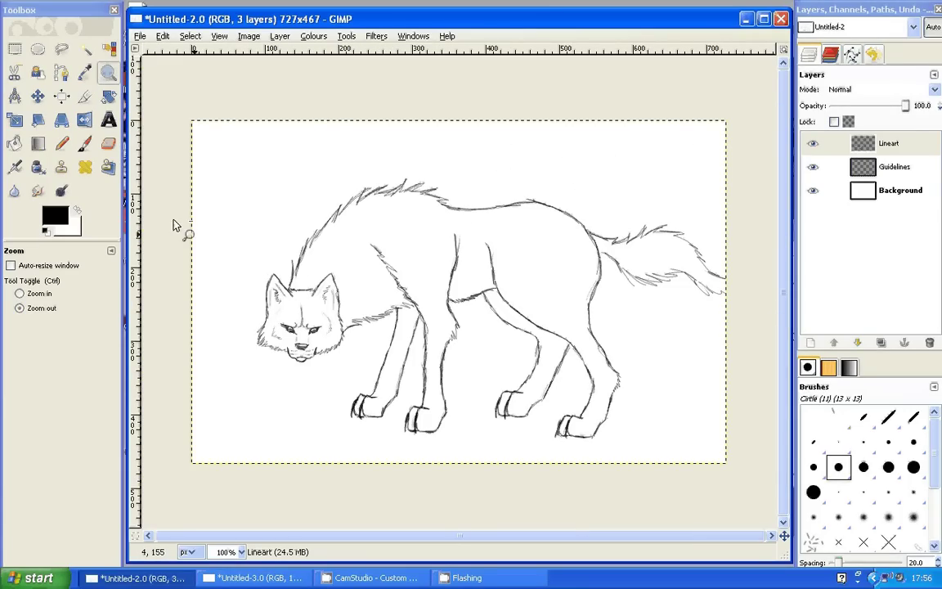
key("shift+e")
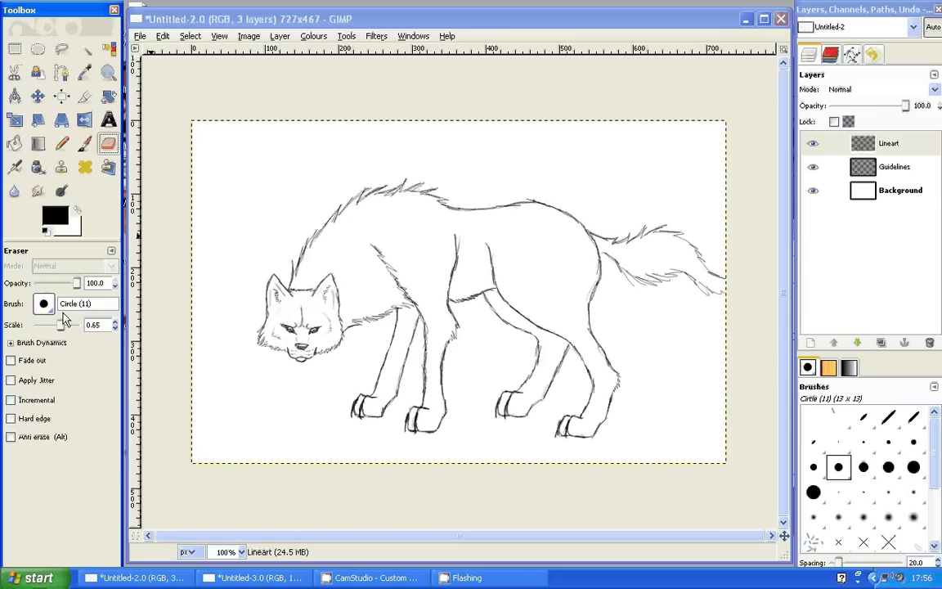
left_click_drag(64, 325, 71, 325)
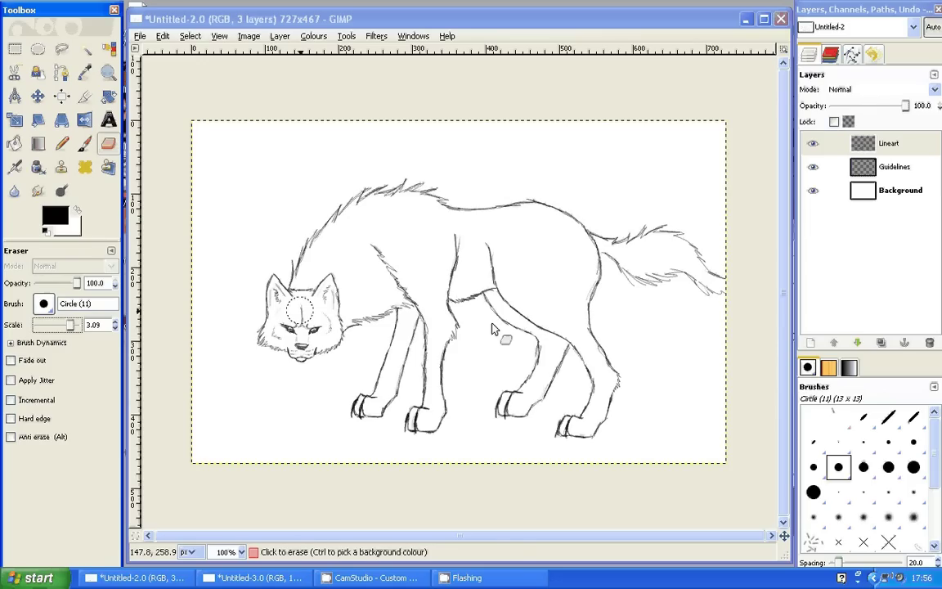
left_click(612, 349)
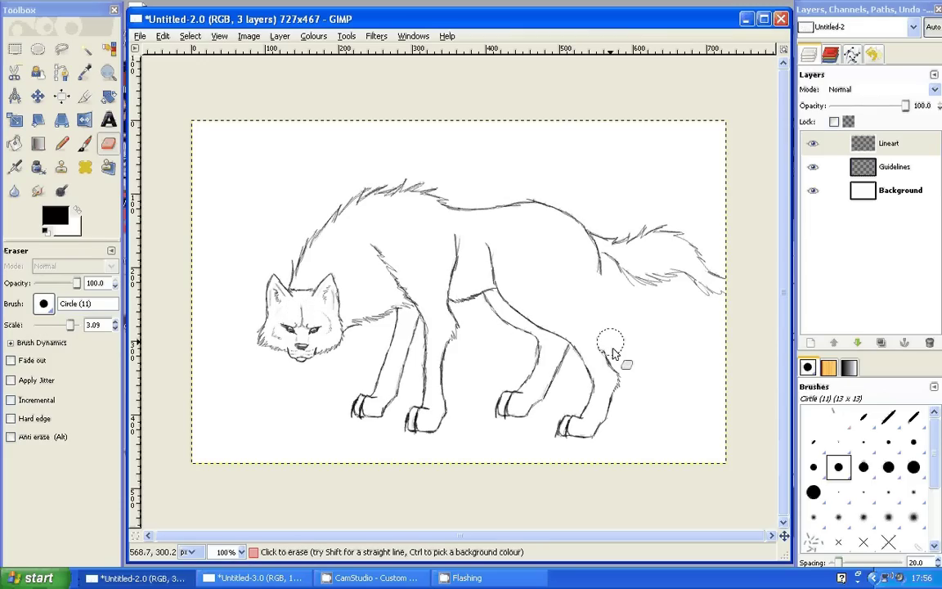
key("p")
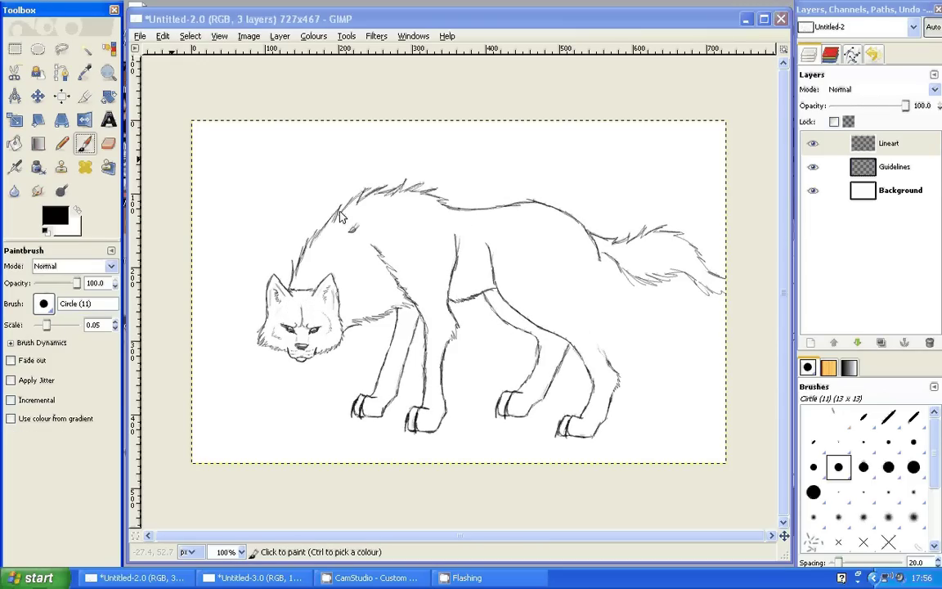
left_click(598, 278)
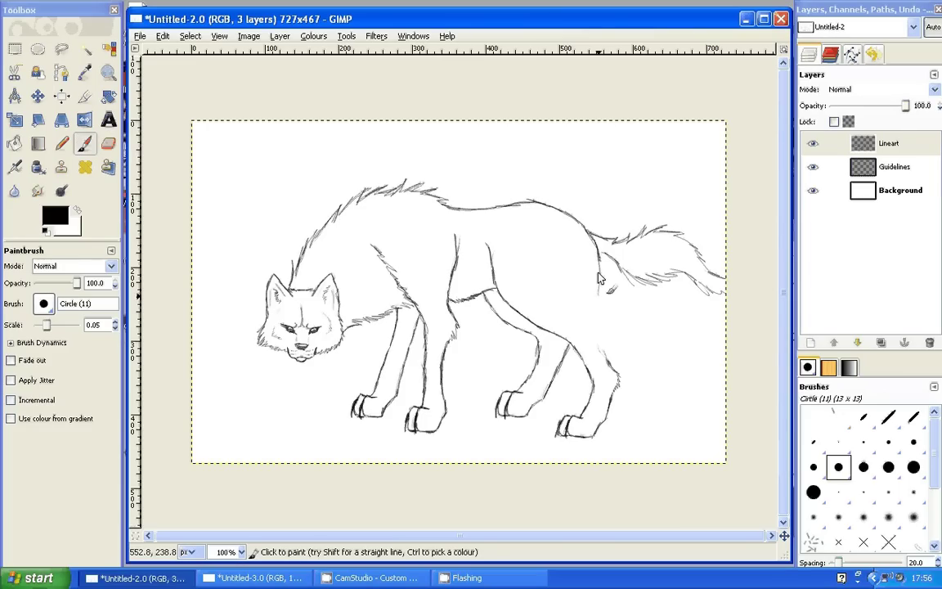
left_click_drag(598, 251, 596, 331)
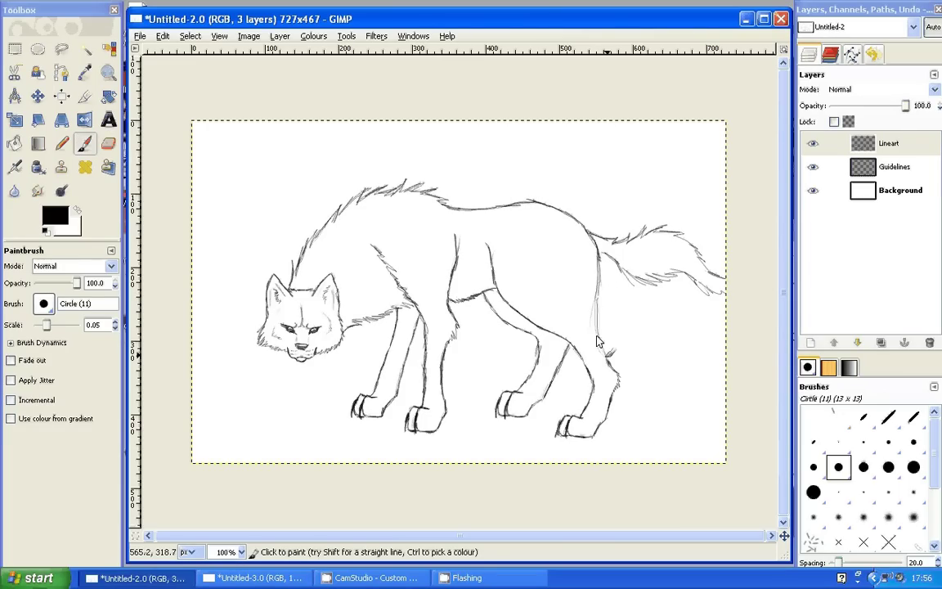
mouse_move(594, 275)
left_mouse_down()
mouse_move(608, 369)
mouse_move(601, 338)
left_mouse_up()
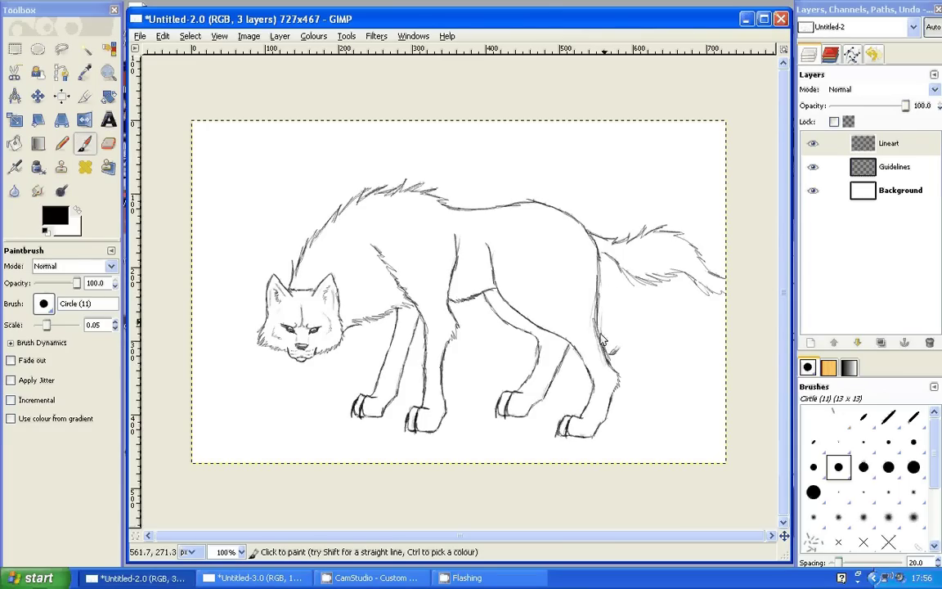
- Erase the rough lower leg stroke and redraw it upward from the paw as a firmer line
left_click(106, 149)
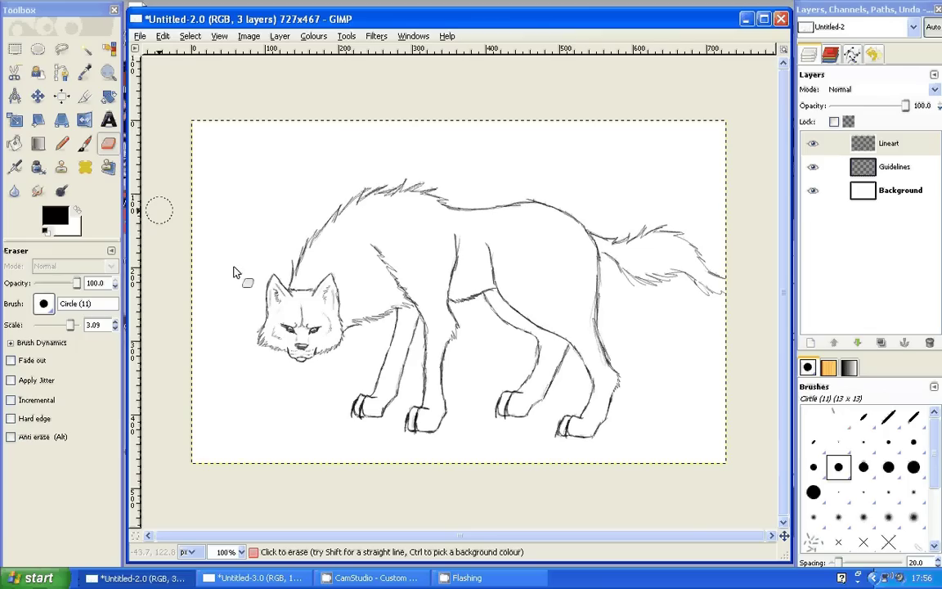
left_click_drag(454, 342, 452, 401)
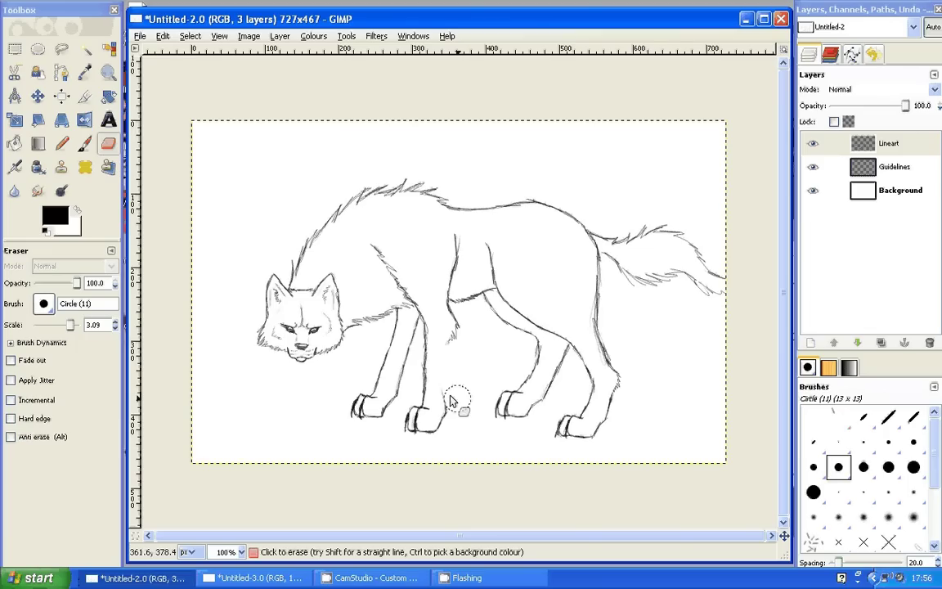
left_click(92, 147)
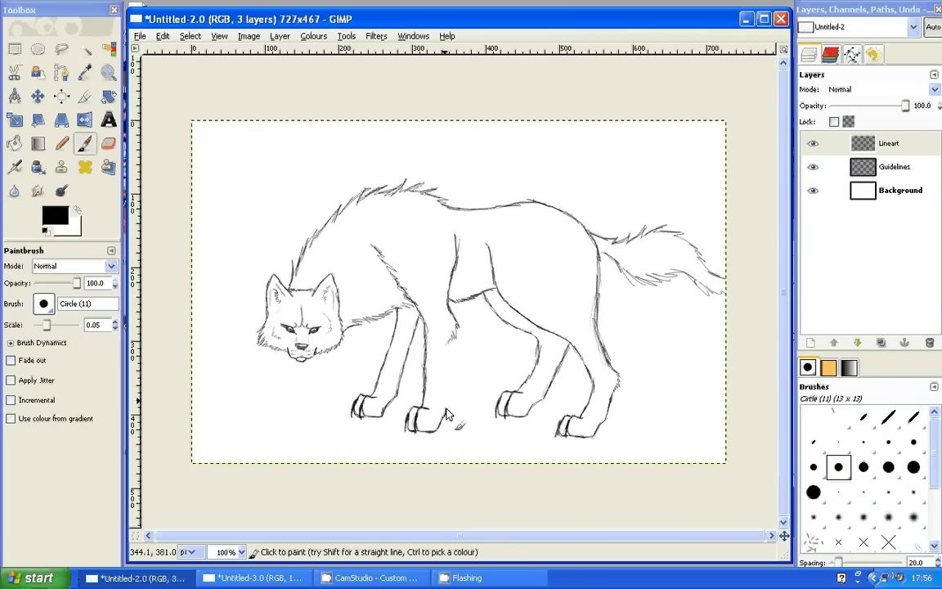
left_click_drag(446, 410, 447, 346)
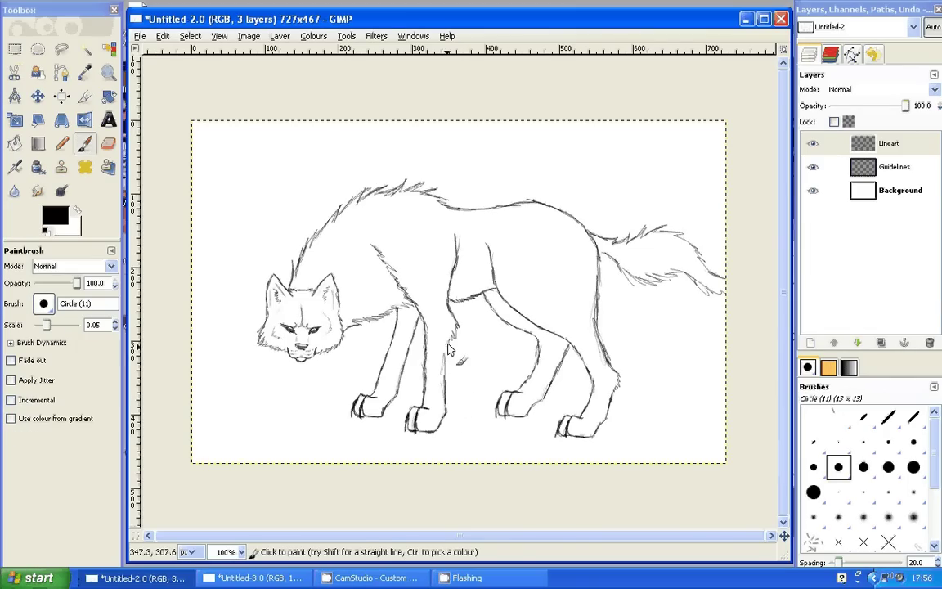
left_click_drag(447, 383, 450, 342)
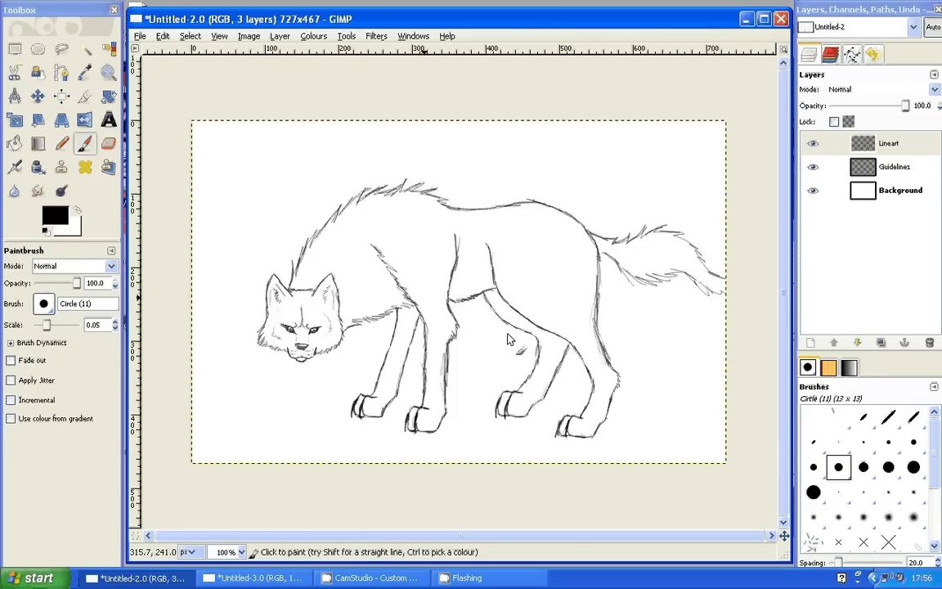
- Bring the Untitled-3 notes image forward and wipe its old note off the canvas
left_click(279, 579)
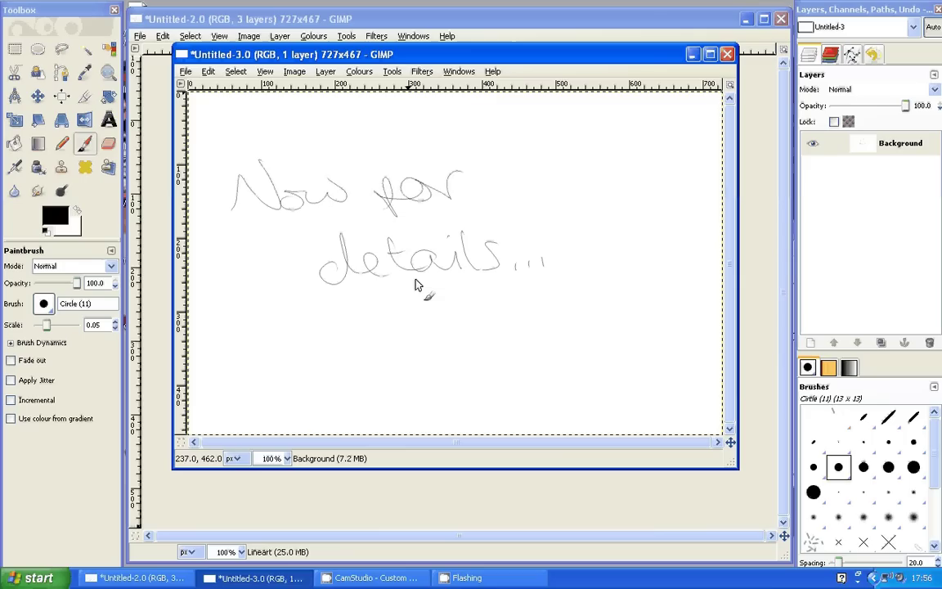
left_click(108, 146)
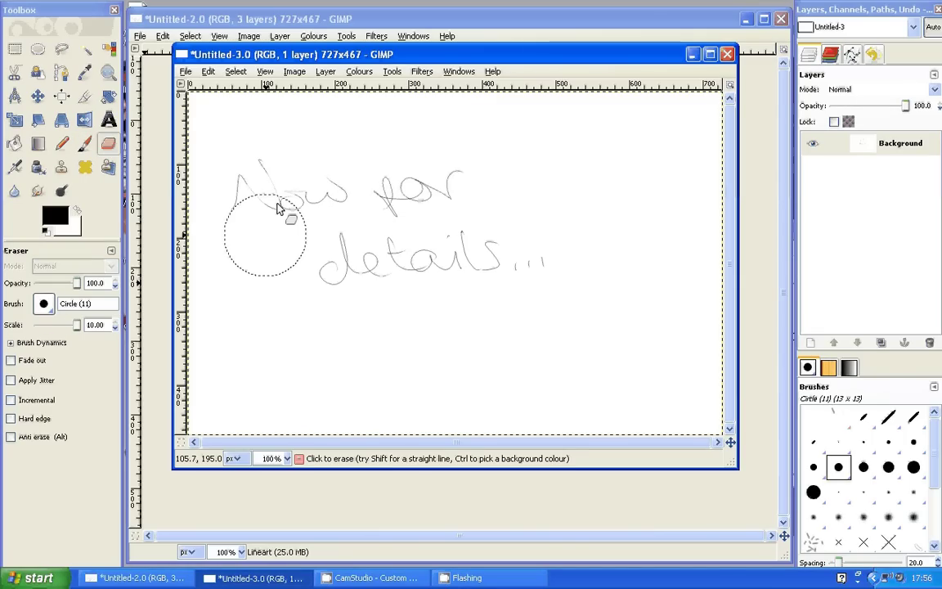
key("Delete")
- Handwrite 'Finished :)' on the notes canvas with the Paintbrush
key("p")
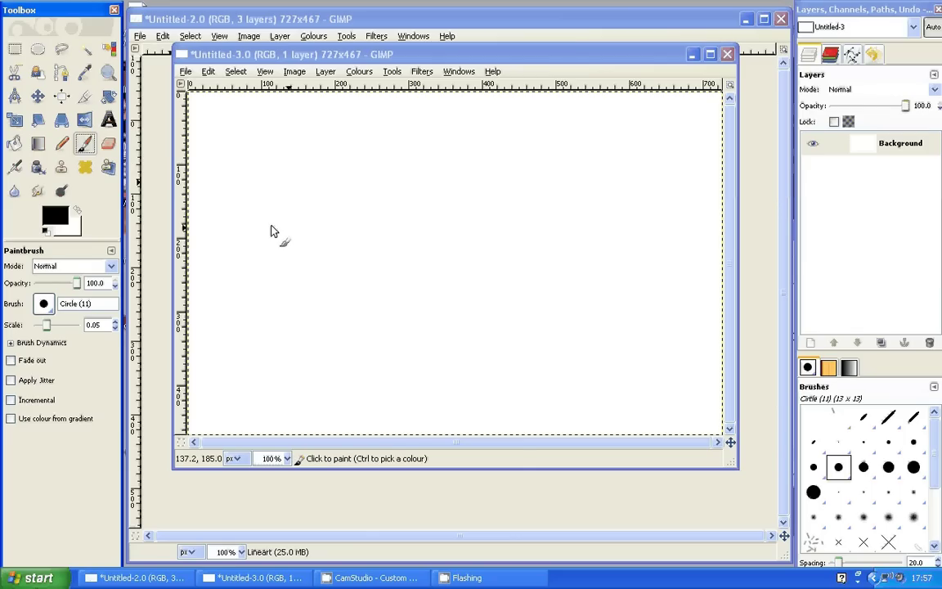
mouse_move(334, 186)
left_mouse_down()
mouse_move(267, 217)
mouse_move(343, 190)
mouse_move(504, 211)
mouse_move(513, 199)
left_mouse_up()
left_click_drag(509, 219, 516, 216)
left_click_drag(537, 222, 525, 241)
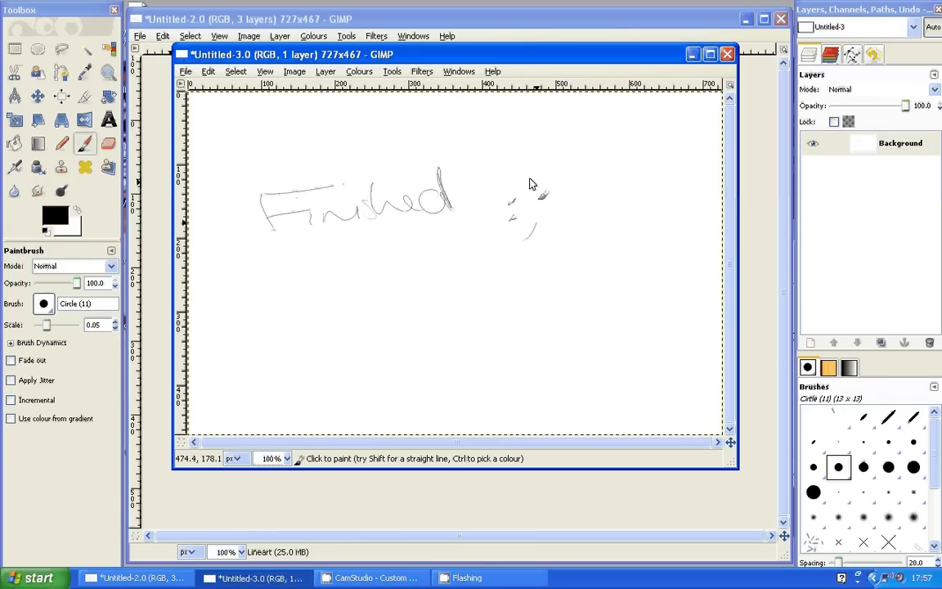
left_click_drag(529, 177, 536, 224)
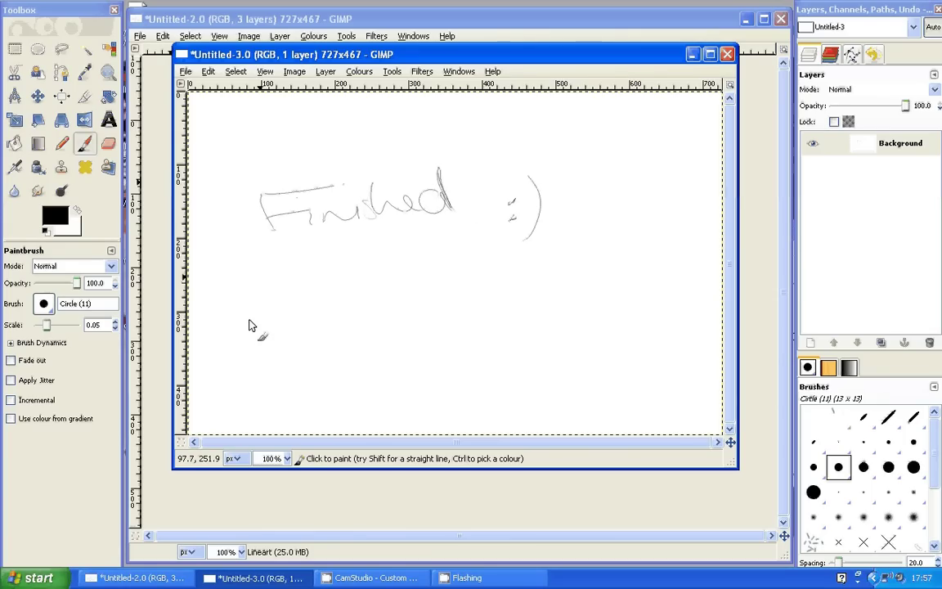
- Write 'Now you can colour it.' below, then erase the whole canvas blank again
left_click_drag(246, 325, 283, 294)
left_click_drag(296, 304, 294, 305)
left_click_drag(307, 305, 337, 299)
left_click_drag(380, 303, 458, 292)
left_click_drag(515, 275, 523, 287)
left_click_drag(528, 282, 573, 272)
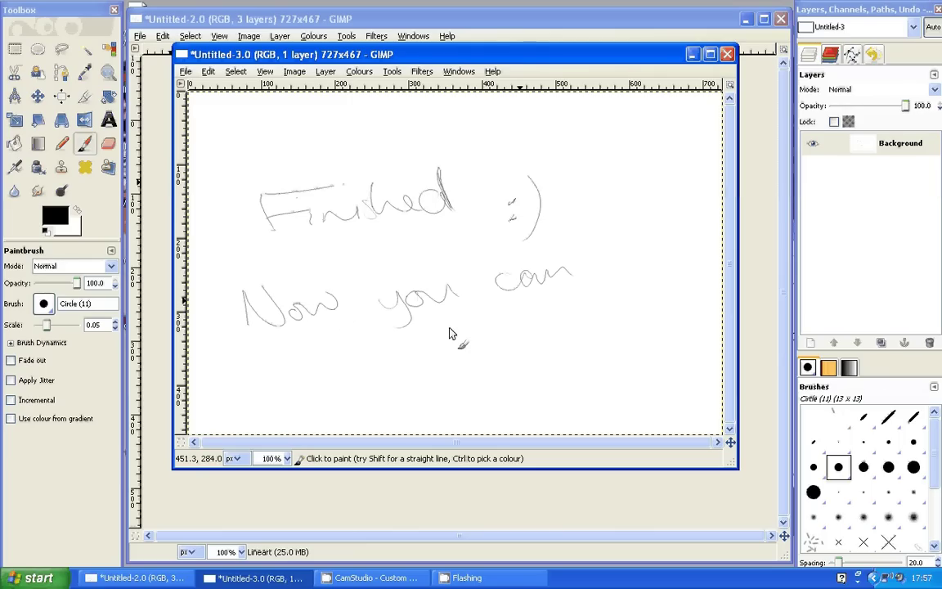
mouse_move(302, 365)
left_mouse_down()
mouse_move(382, 360)
mouse_move(427, 337)
left_mouse_up()
left_click_drag(482, 325, 485, 342)
left_click_drag(490, 332, 511, 325)
left_click(520, 336)
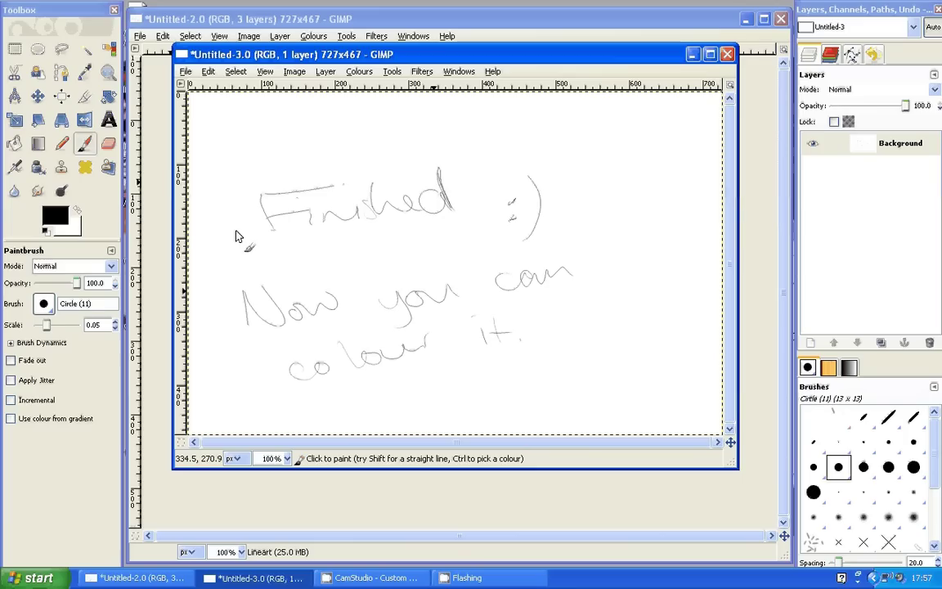
key("shift+e")
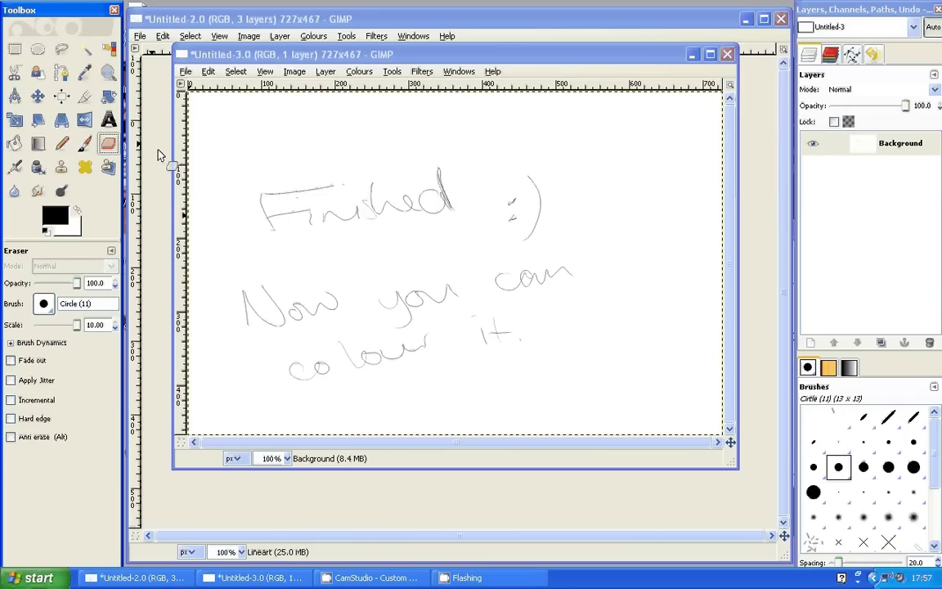
key("Delete")
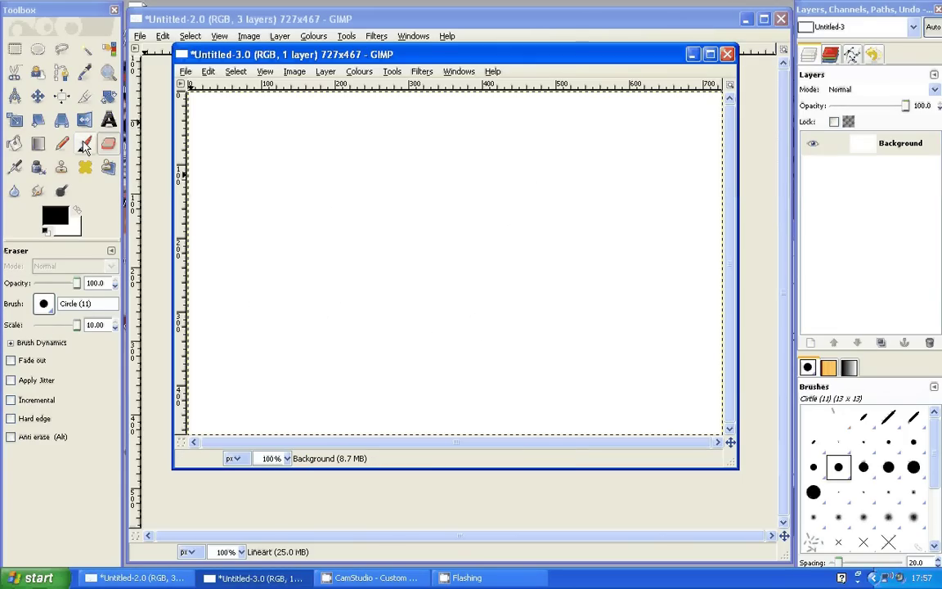
left_click(86, 146)
left_click_drag(244, 139, 252, 188)
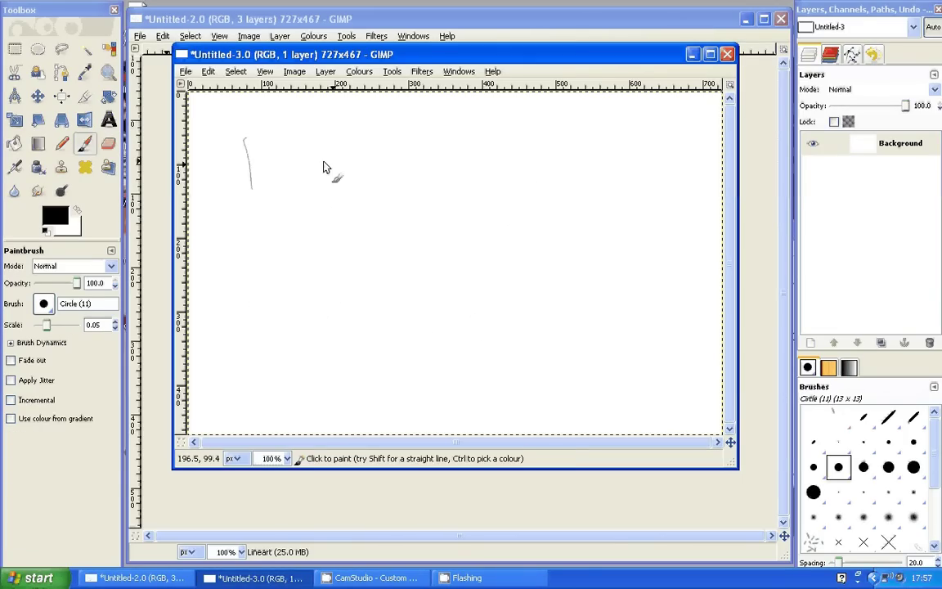
left_click_drag(321, 176, 401, 198)
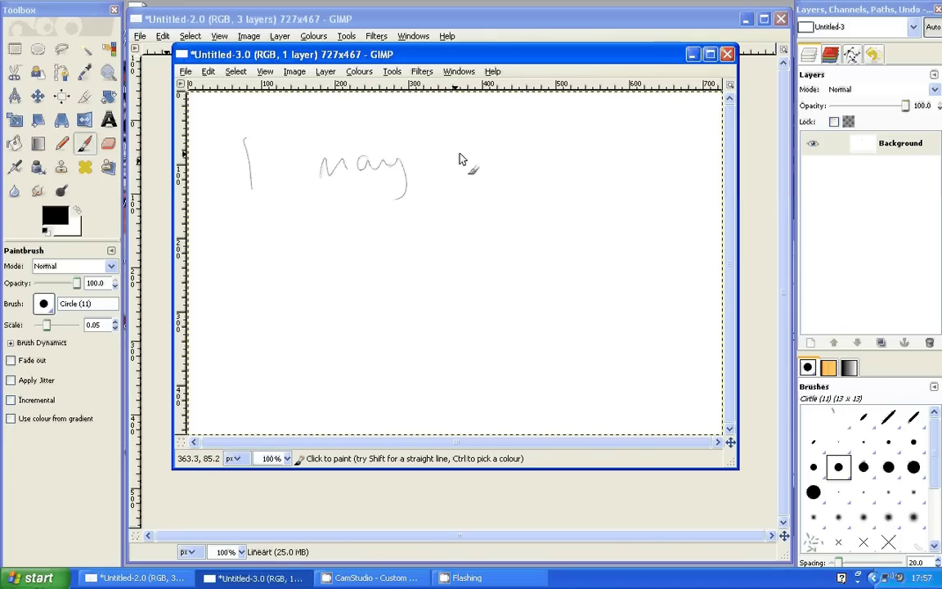
left_click_drag(460, 159, 497, 155)
left_click_drag(568, 143, 569, 155)
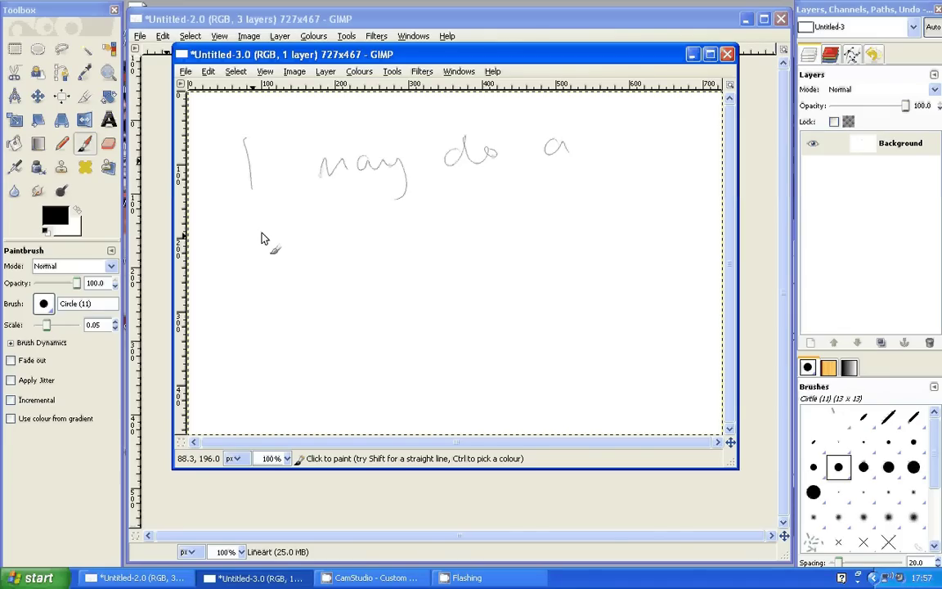
mouse_move(262, 238)
left_mouse_down()
mouse_move(448, 241)
mouse_move(570, 202)
mouse_move(644, 196)
left_mouse_up()
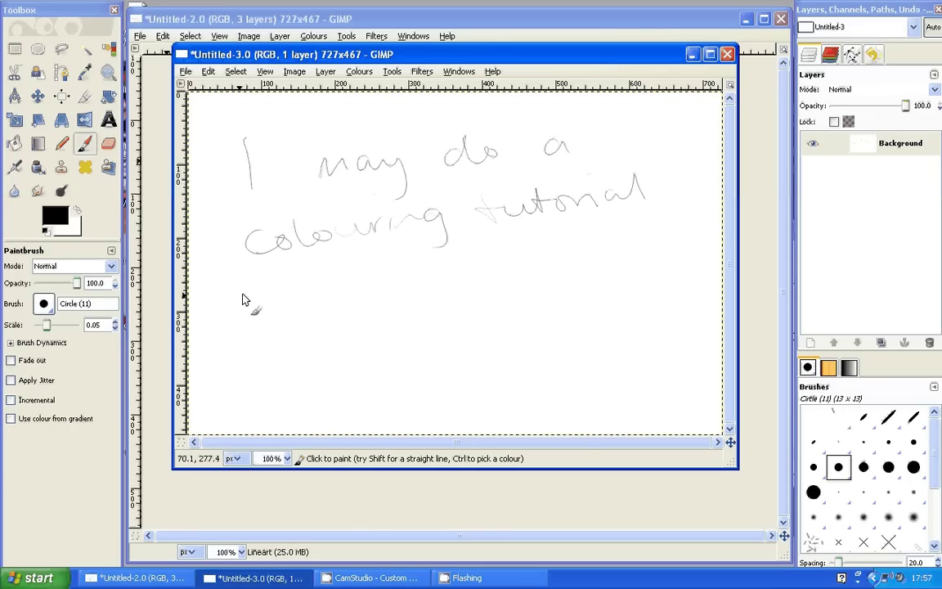
left_click_drag(242, 299, 334, 288)
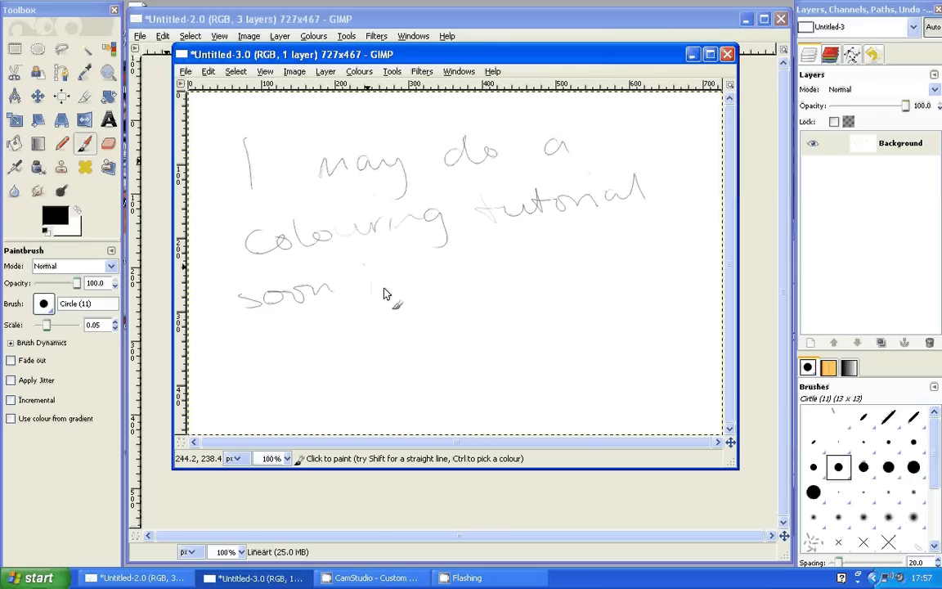
left_click_drag(391, 280, 389, 304)
left_click_drag(462, 255, 463, 278)
left_click_drag(515, 260, 585, 257)
left_click_drag(285, 343, 286, 354)
mouse_move(297, 372)
left_mouse_down()
mouse_move(298, 382)
mouse_move(439, 328)
mouse_move(533, 355)
left_mouse_up()
mouse_move(596, 304)
left_mouse_down()
mouse_move(702, 295)
mouse_move(710, 317)
left_mouse_up()
left_click_drag(570, 381, 595, 397)
mouse_move(566, 399)
left_mouse_down()
mouse_move(599, 376)
mouse_move(609, 401)
left_mouse_up()
key("shift+e")
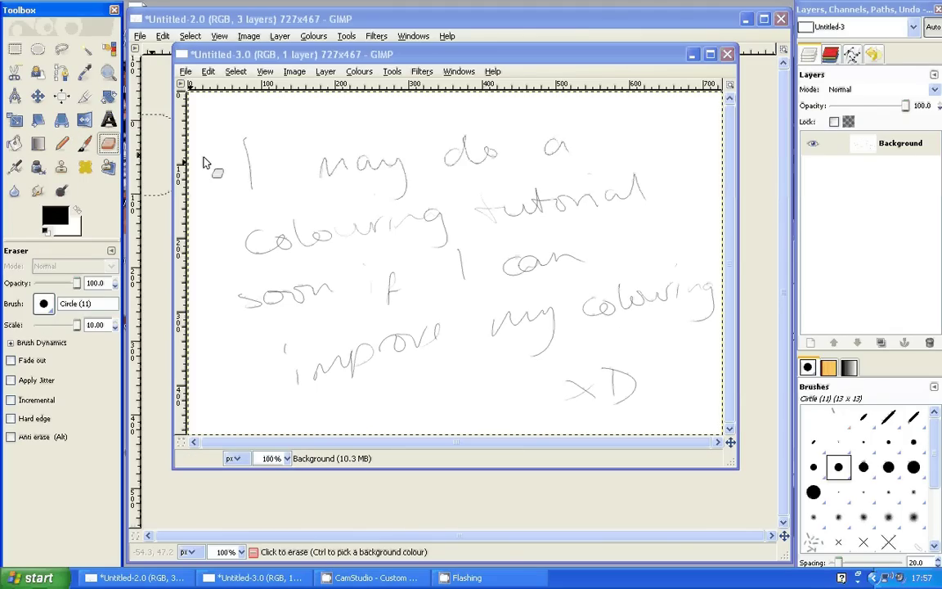
left_click_drag(204, 162, 624, 225)
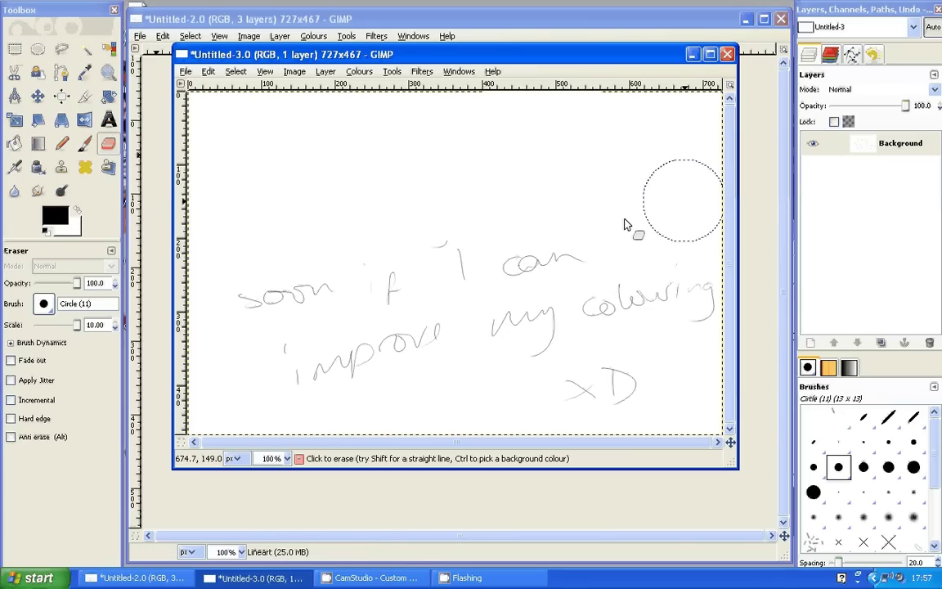
mouse_move(624, 224)
left_mouse_down()
mouse_move(563, 382)
mouse_move(301, 380)
left_mouse_up()
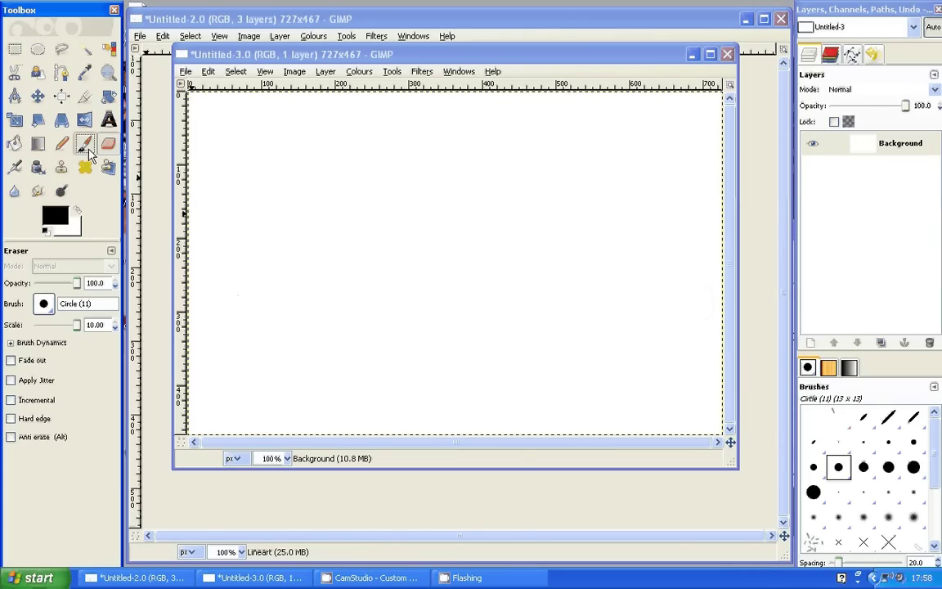
- Handwrite 'Thanks for watching!' across three lines of the notes canvas with the Paintbrush
left_click(88, 155)
left_click_drag(271, 209, 401, 188)
left_click_drag(338, 201, 536, 217)
left_click_drag(564, 205, 556, 226)
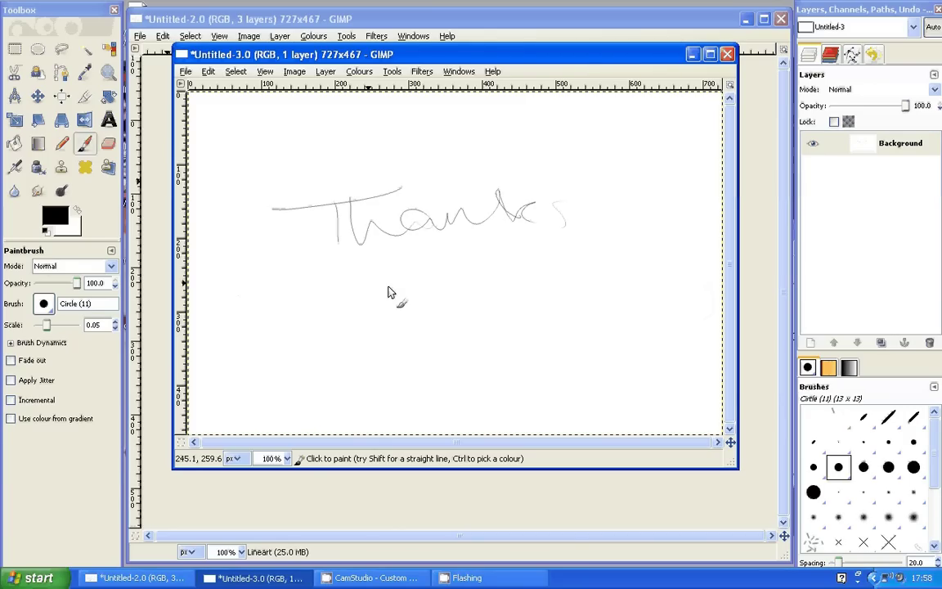
left_click_drag(423, 254, 406, 298)
left_click_drag(378, 279, 512, 259)
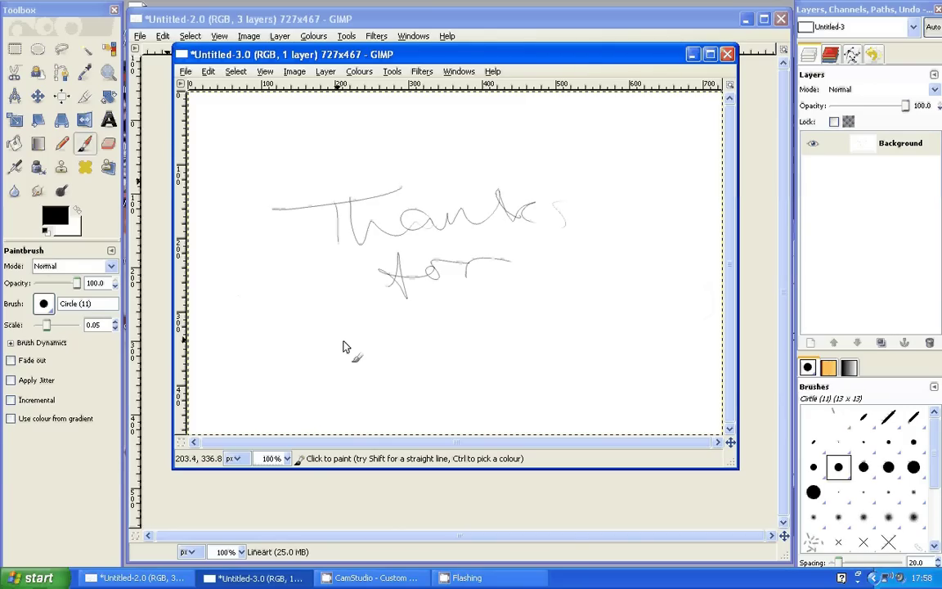
mouse_move(343, 346)
left_mouse_down()
mouse_move(536, 327)
mouse_move(573, 359)
left_mouse_up()
left_click_drag(603, 276, 612, 301)
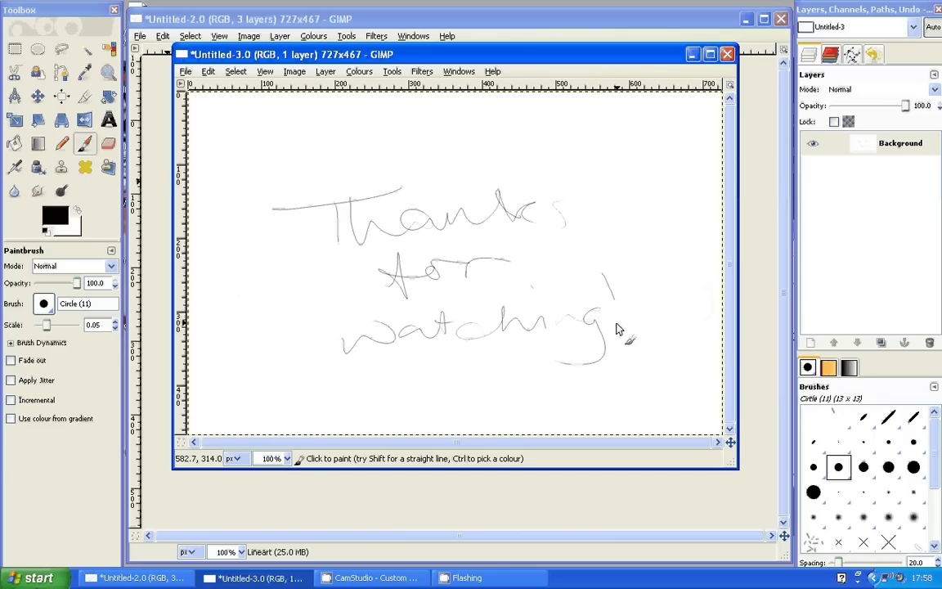
- Erase the sign-off message and bring the CamStudio recorder window forward
key("shift+e")
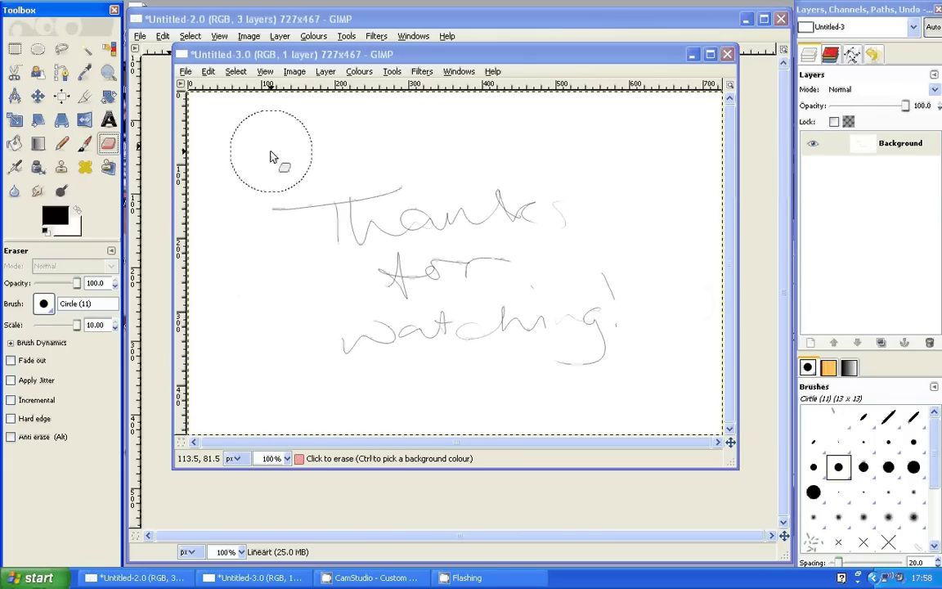
left_click(270, 221)
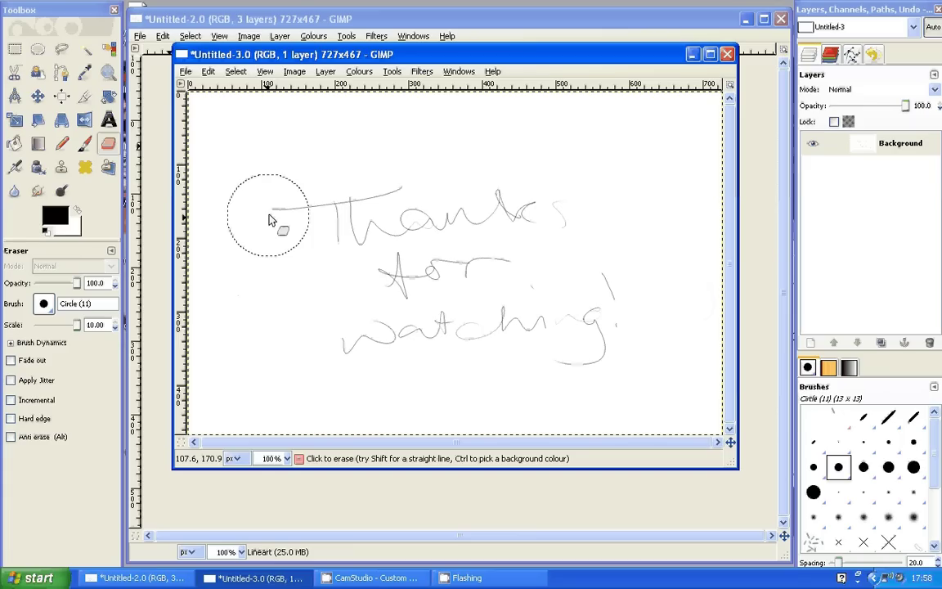
mouse_move(270, 221)
left_mouse_down()
mouse_move(524, 260)
mouse_move(360, 327)
left_mouse_up()
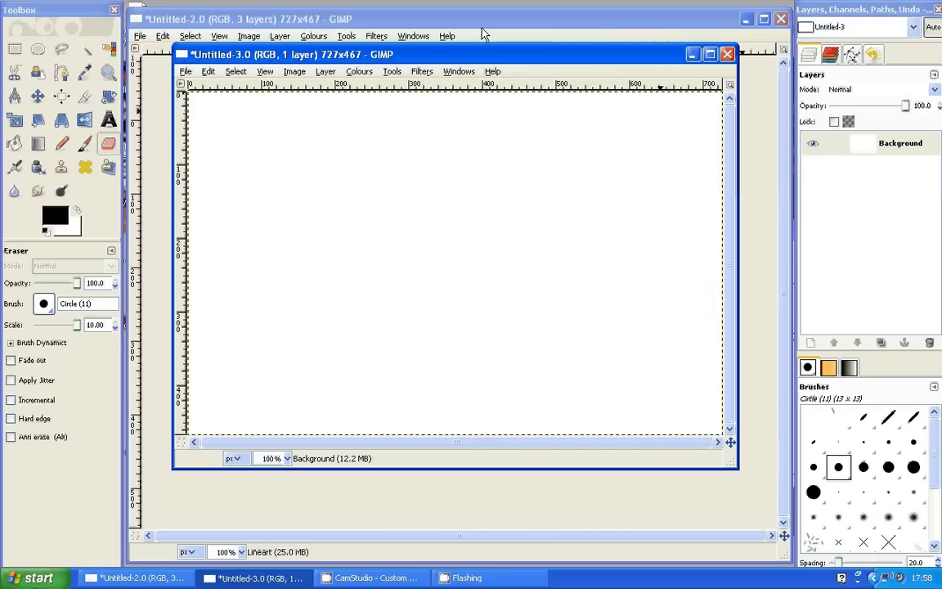
left_click(404, 584)
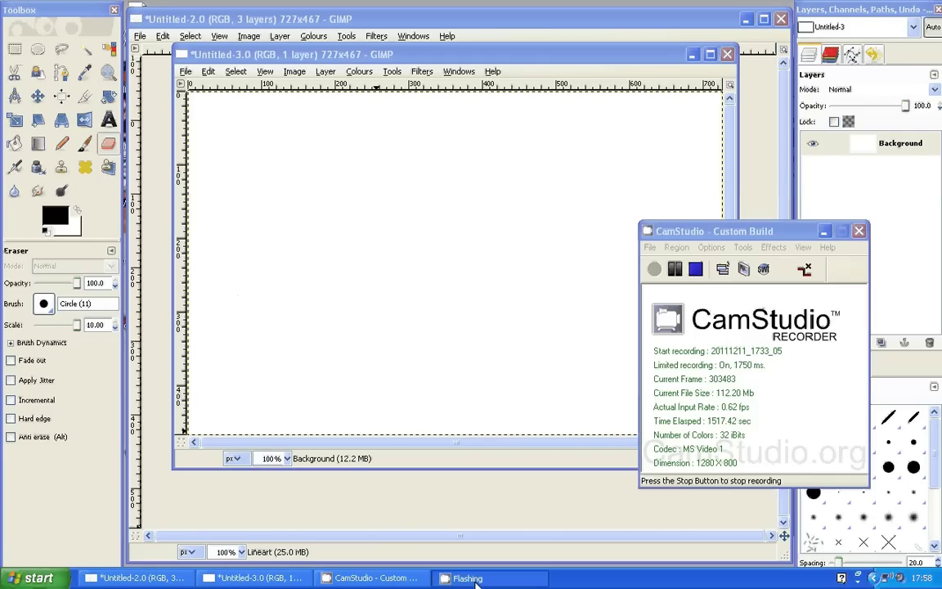